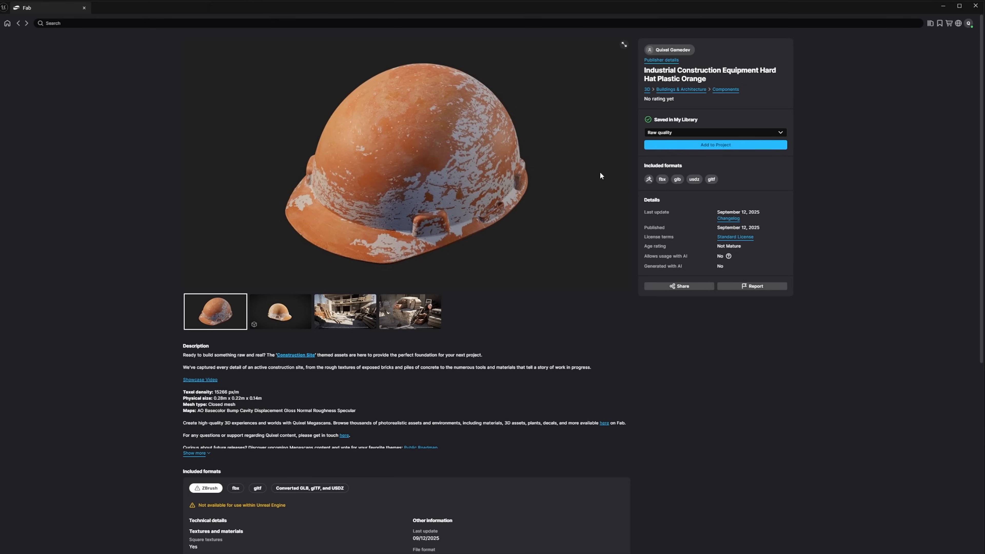
Add the Industrial Construction Equipment Hard Hat Plastic Orange asset to the project at Raw quality.
click(670, 146)
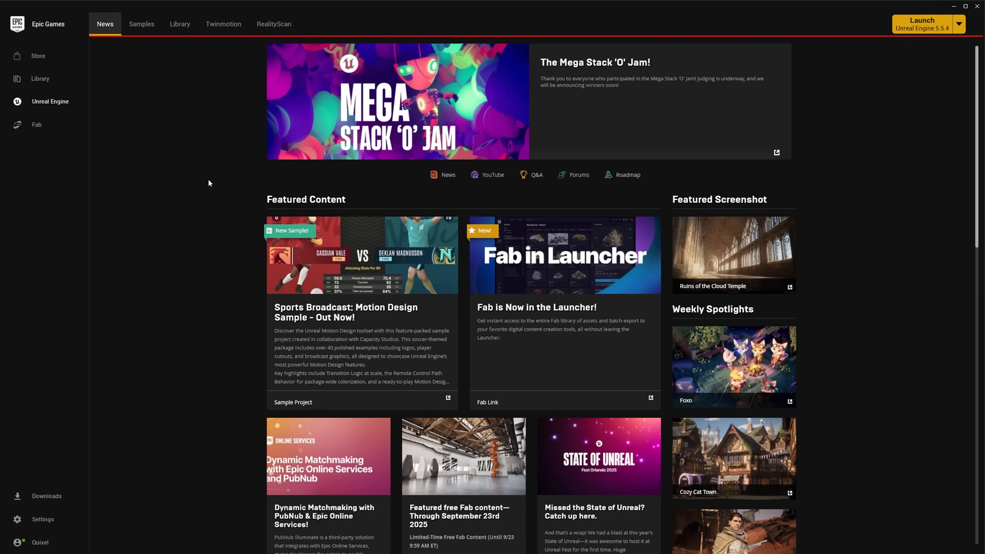
In the Epic Games Launcher, search Fab for "industrial Construction Tool Shovel Metal Rusty" and open the matching asset.
click(62, 129)
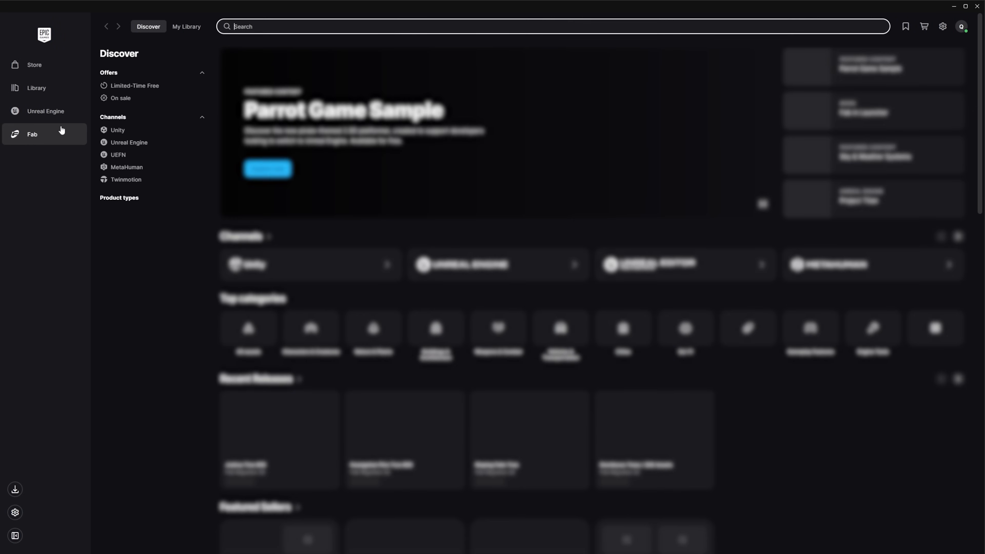
click(253, 27)
text(industrial Construction Tool Shovel Metal Rusty)
key(Return)
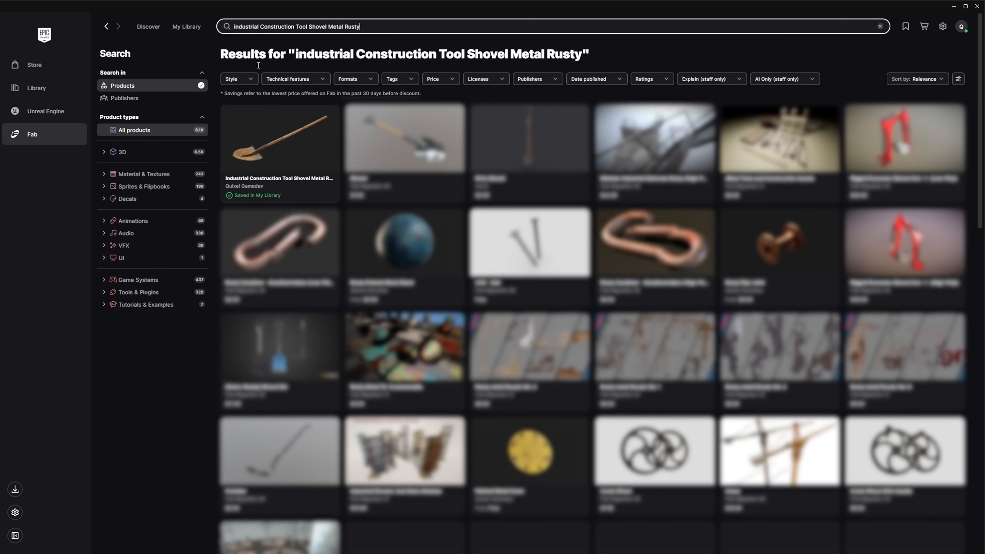
click(262, 128)
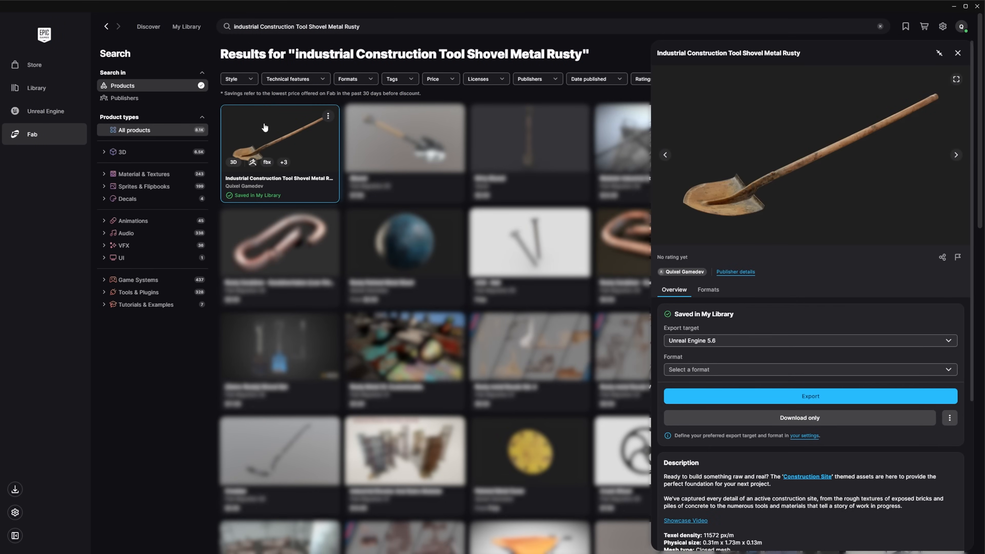
Export the shovel asset to Unreal Engine 5.6 in USDZ (converted) format at Raw quality.
click(752, 341)
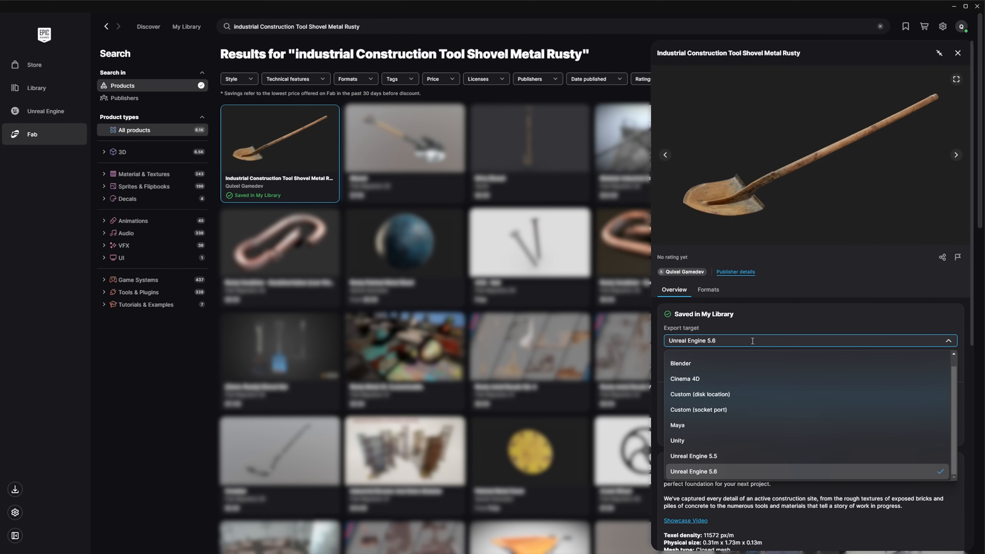
click(728, 470)
click(705, 369)
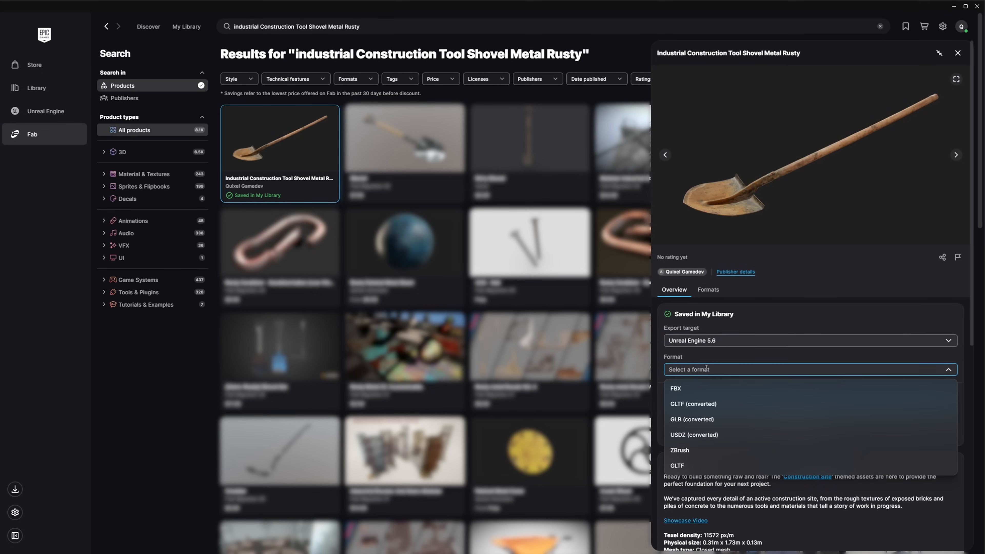
click(703, 435)
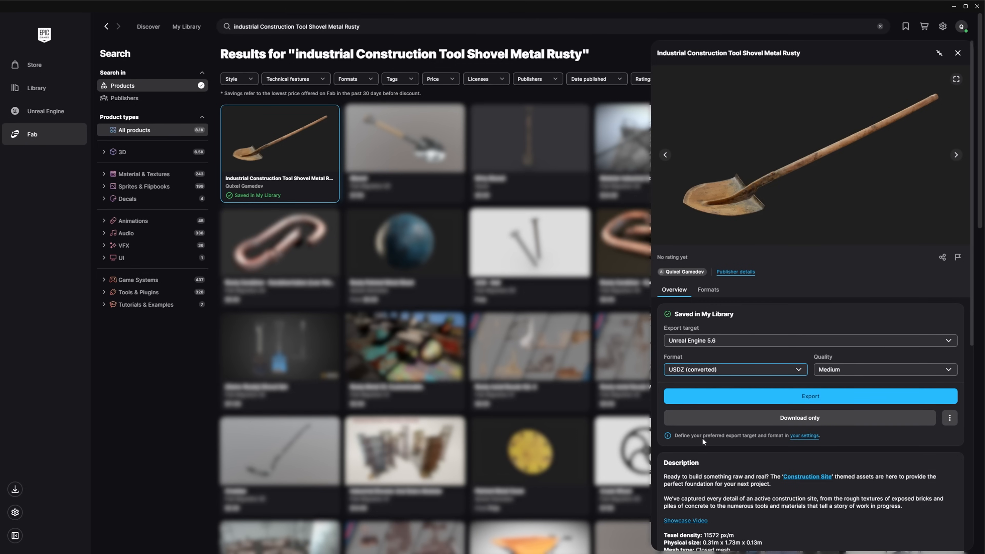
click(831, 369)
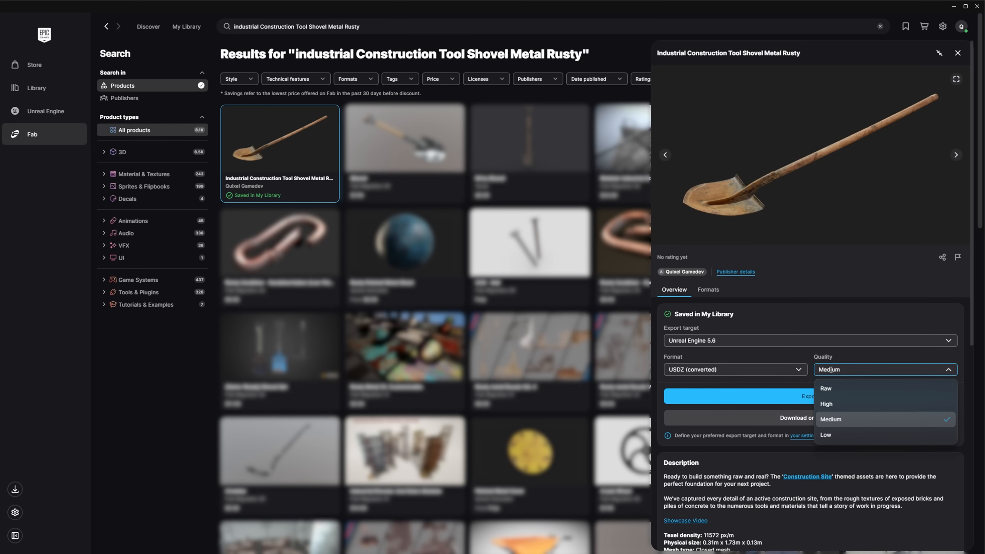
click(836, 389)
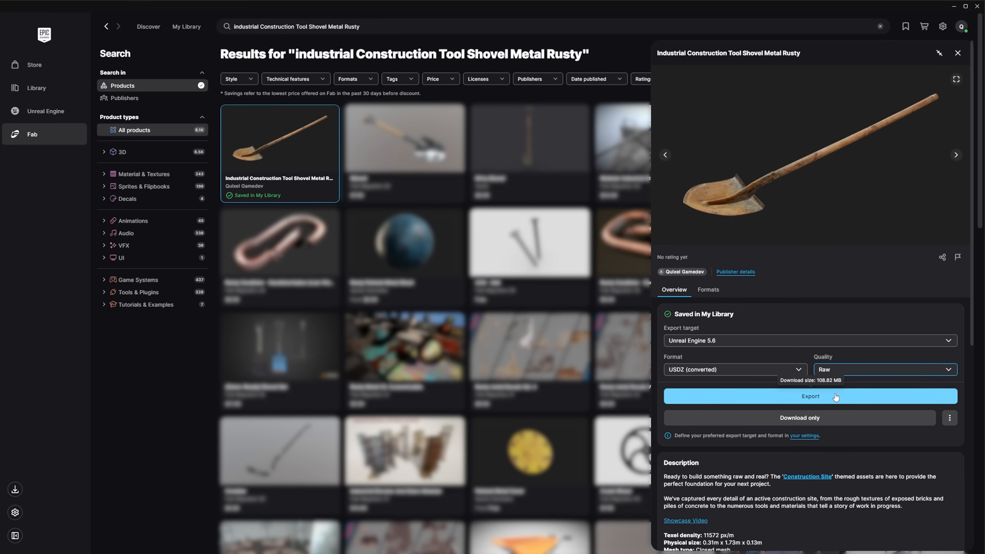
click(835, 396)
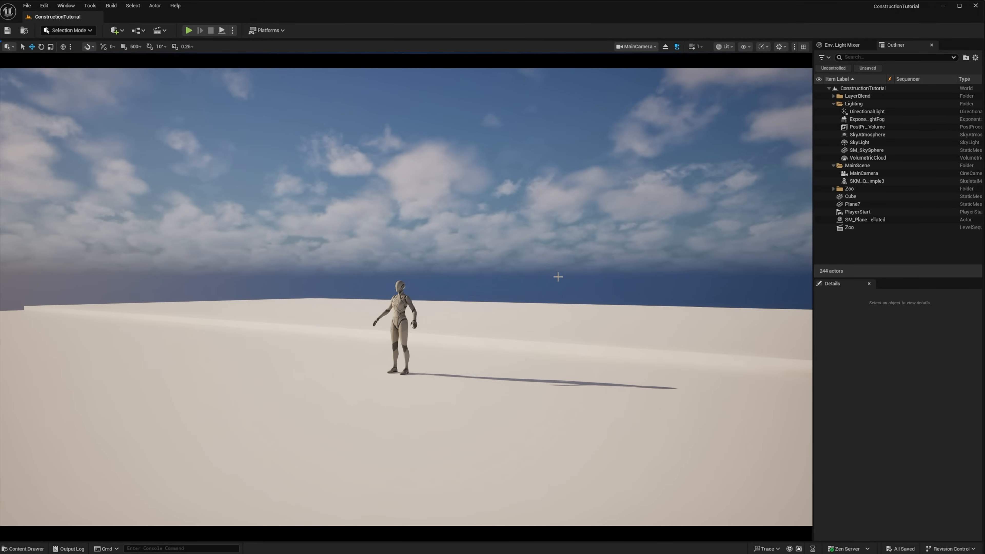
In the Unreal Editor, inspect the properties of the DirectionalLight, the PostProcessVolume and the foreground ground plane.
click(865, 111)
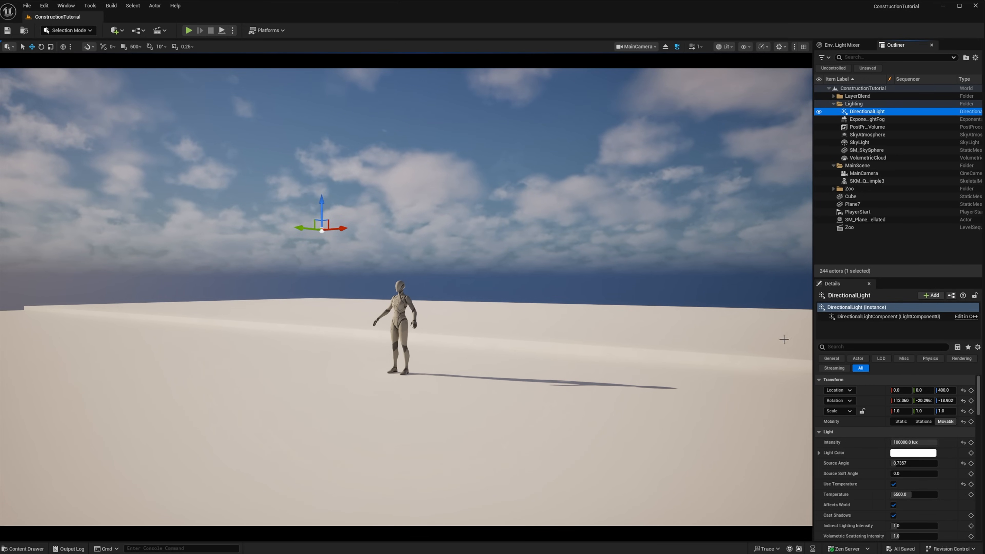
click(875, 127)
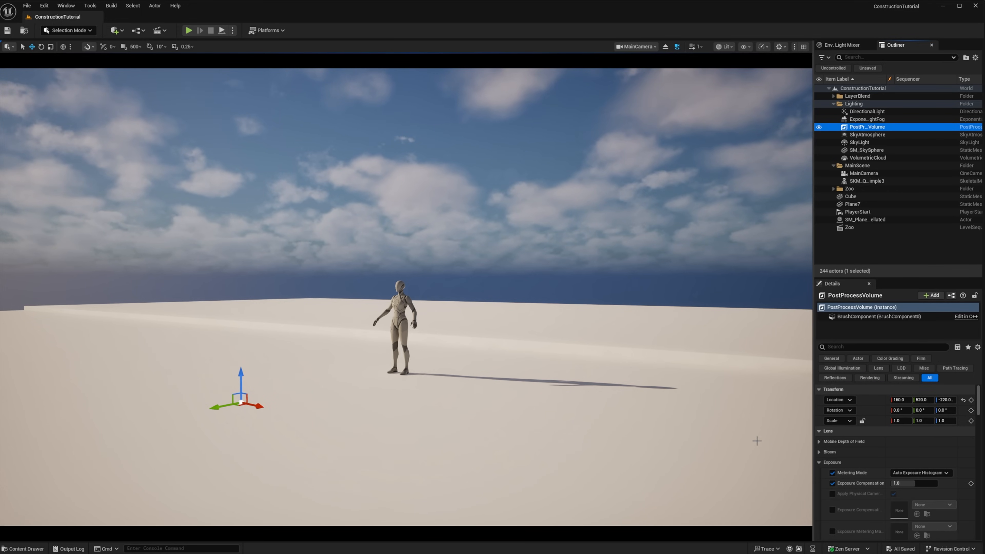
click(395, 411)
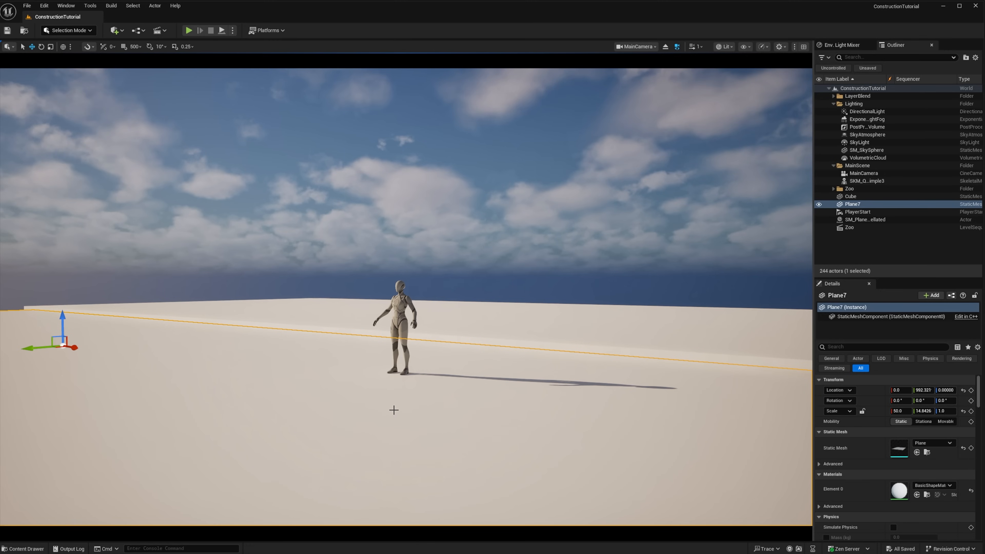
click(476, 325)
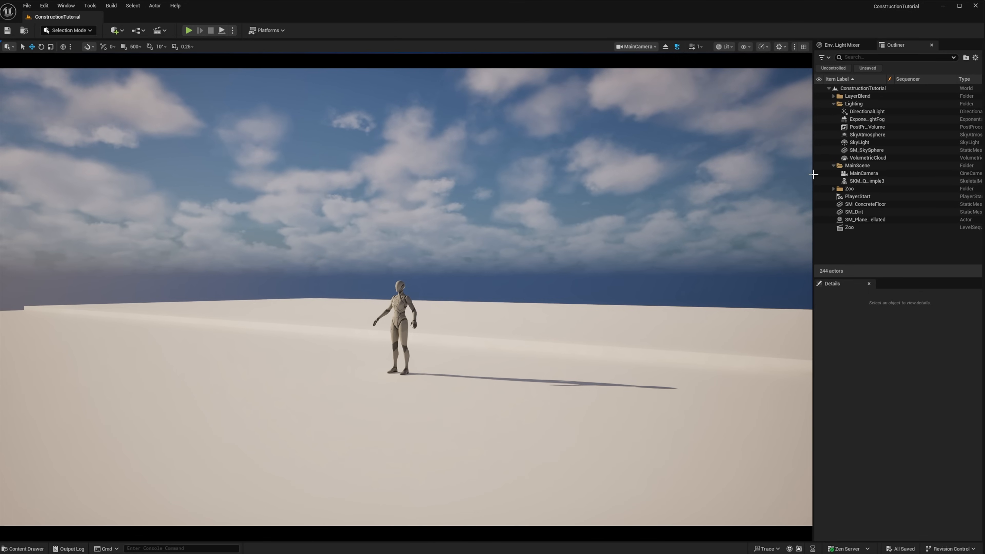
Set MainCamera's manual focus distance by picking the mannequin's upper body, with the debug focus plane drawn as a guide.
click(846, 174)
scroll(857, 419, down, 3)
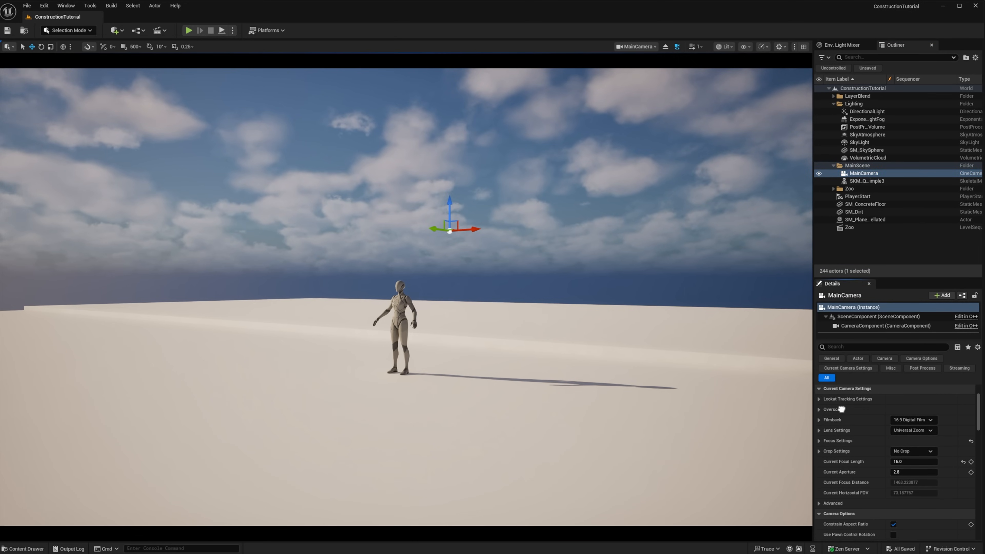
click(820, 440)
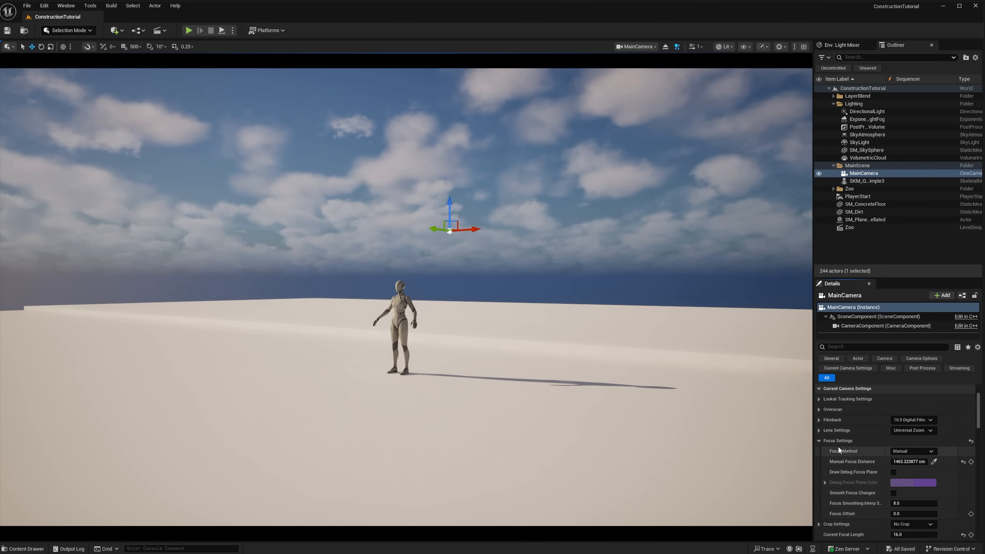
click(893, 473)
click(934, 461)
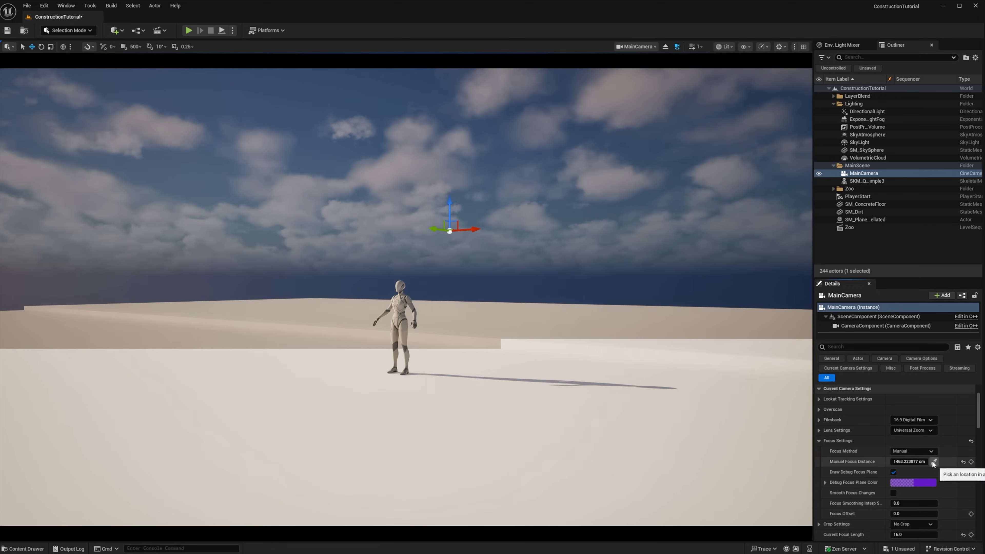
click(409, 291)
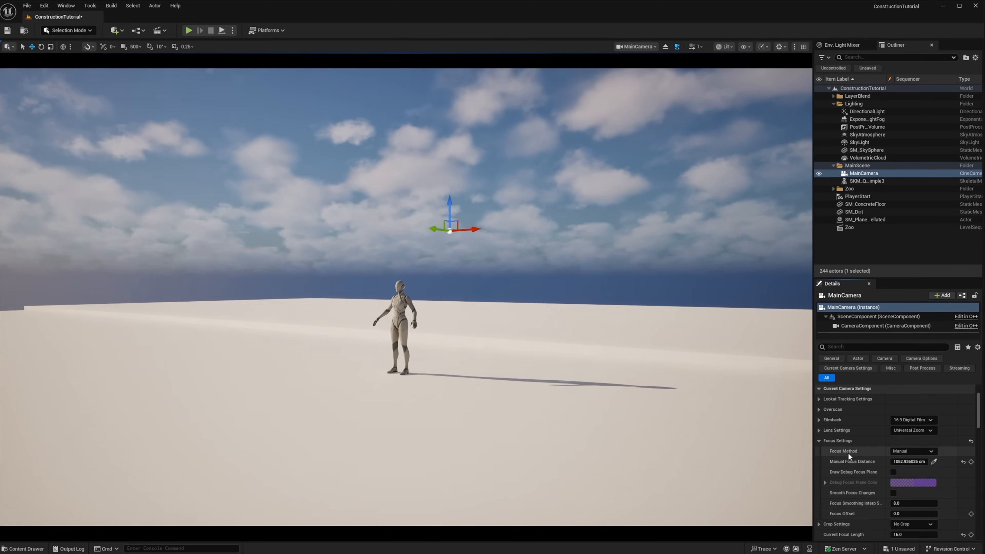
click(819, 440)
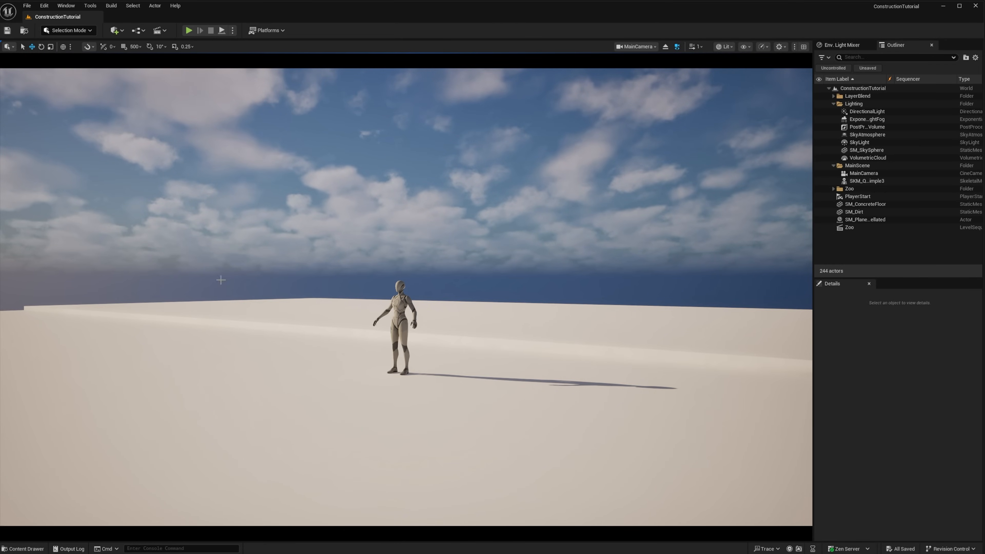
Look up the keyboard shortcuts for "transform", "mirror" and "paste here" in the Editor Preferences.
click(44, 6)
click(77, 112)
text(transform)
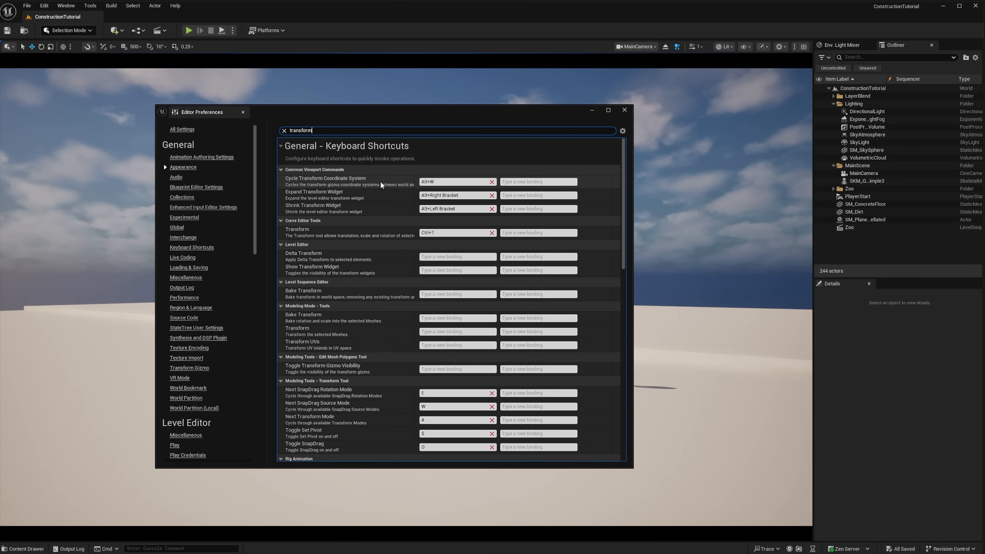
text(mirror)
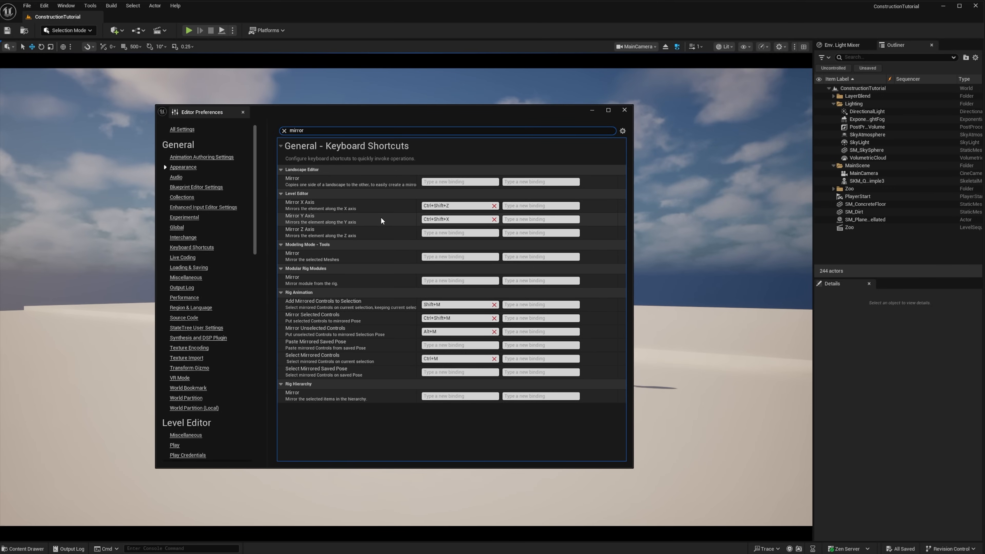
drag(318, 131, 212, 122)
key(BackSpace)
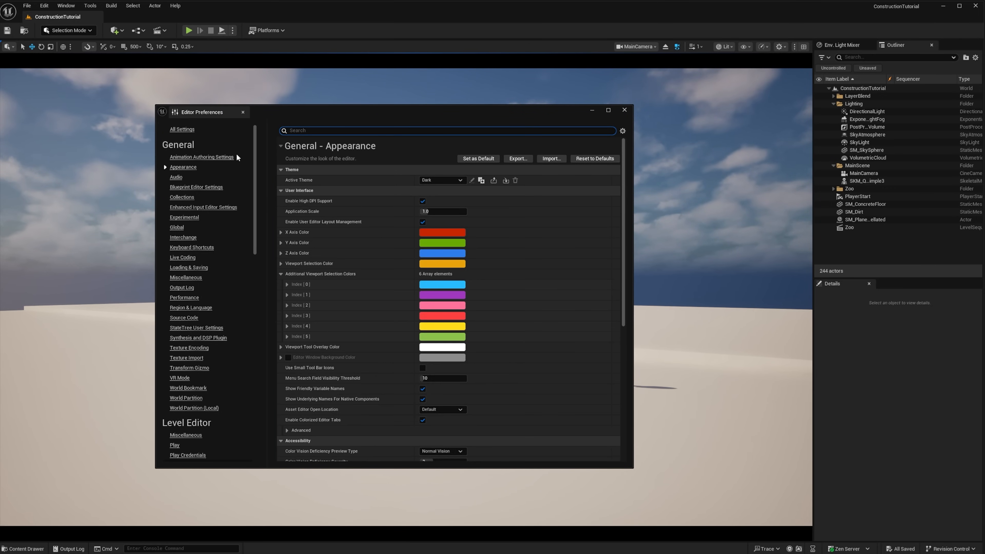
text(paste here)
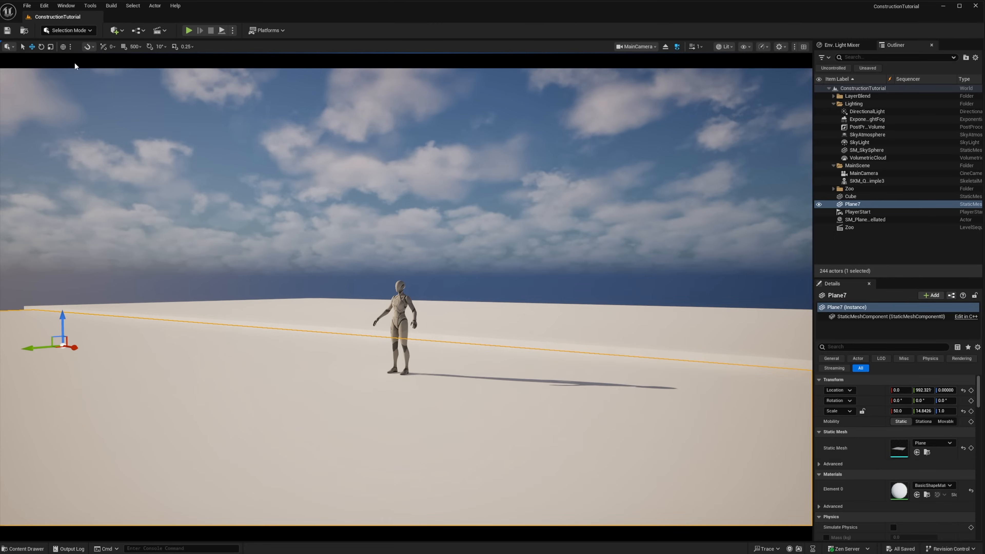
In Modeling Mode, duplicate the Plane7 ground plane as SM_Dirt, with new assets stored in the current folder.
click(68, 30)
click(75, 81)
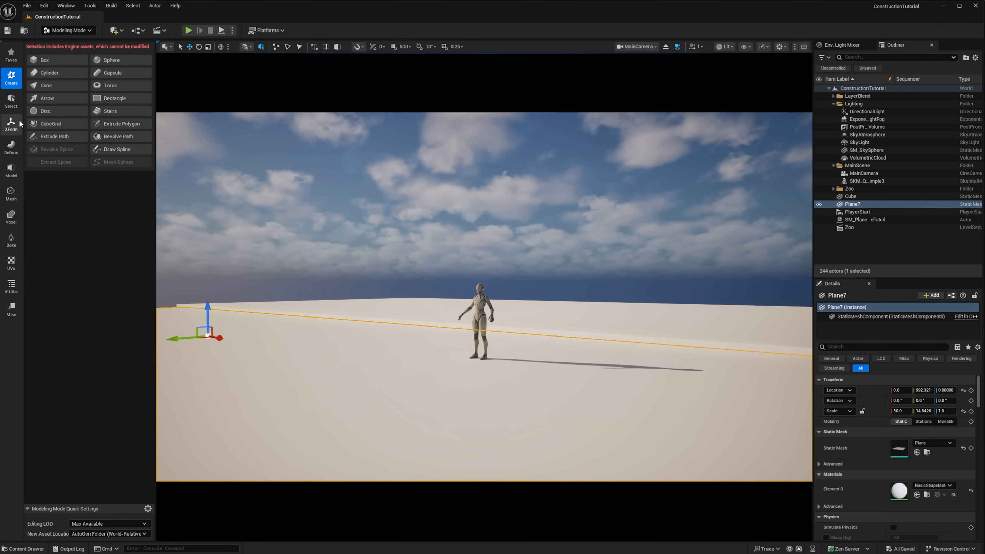
click(10, 124)
click(101, 79)
click(100, 78)
text(SM)
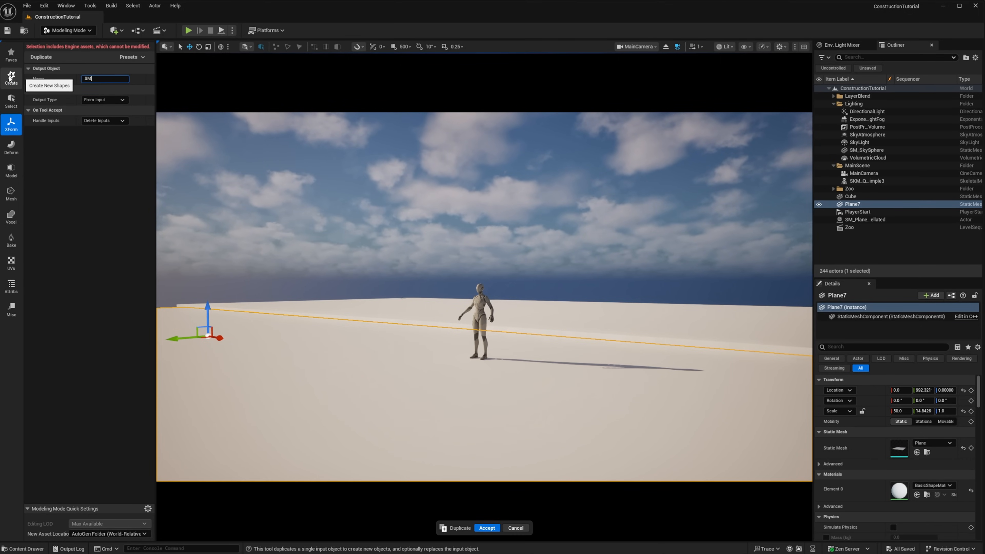
key(Return)
click(108, 534)
click(112, 525)
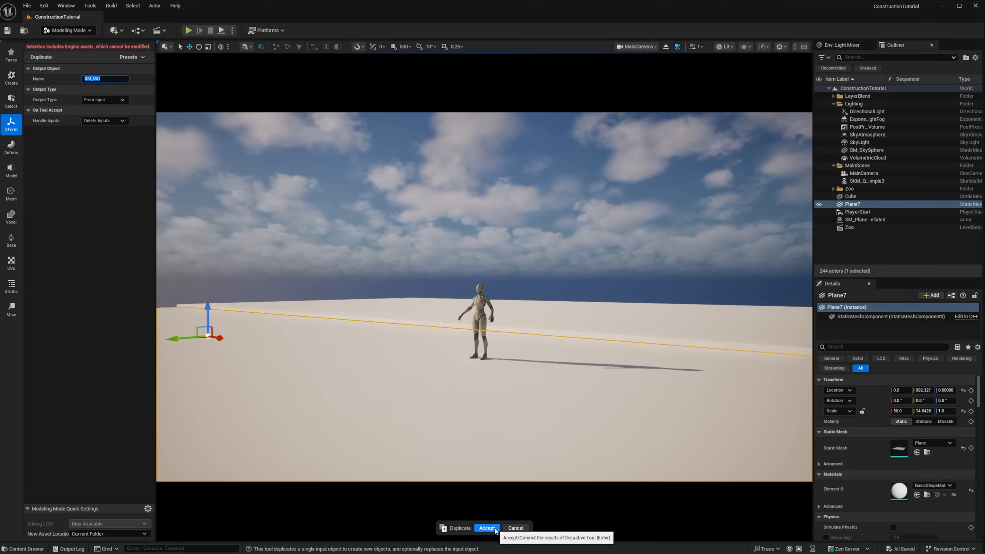
click(487, 529)
Duplicate the Cube floor slab behind the mannequin as a new mesh named SM_ConcreteFloor.
click(382, 313)
click(11, 124)
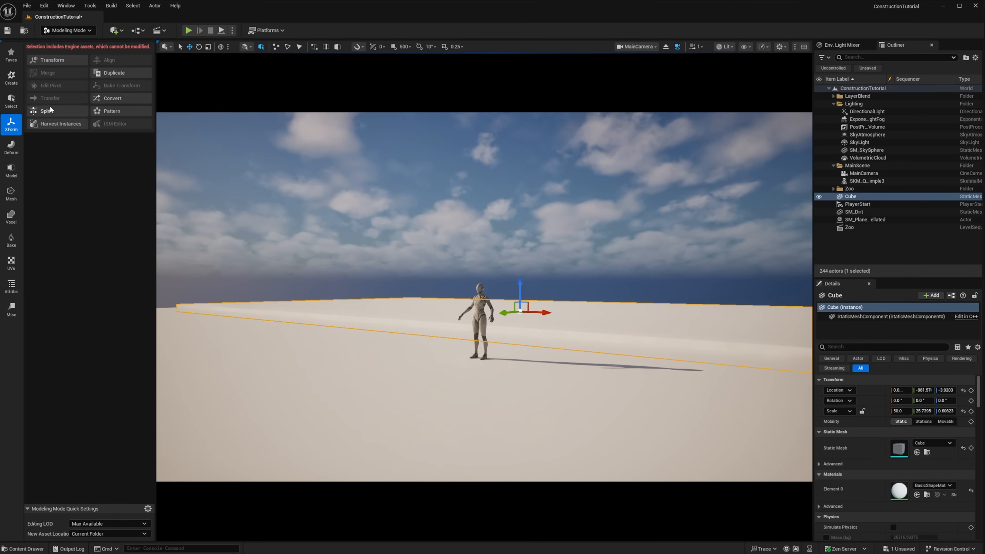
click(100, 74)
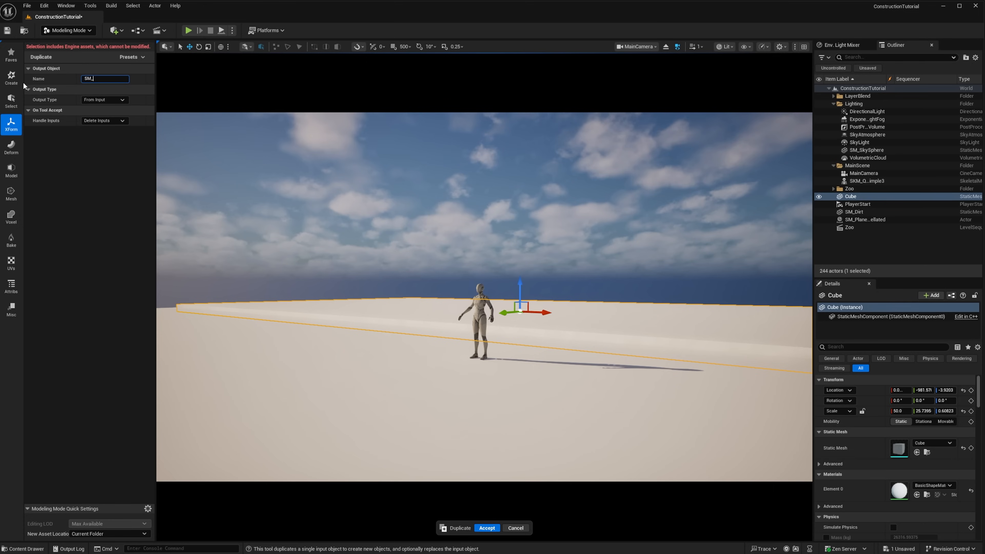
text(SM_ConcreteFloor)
key(Return)
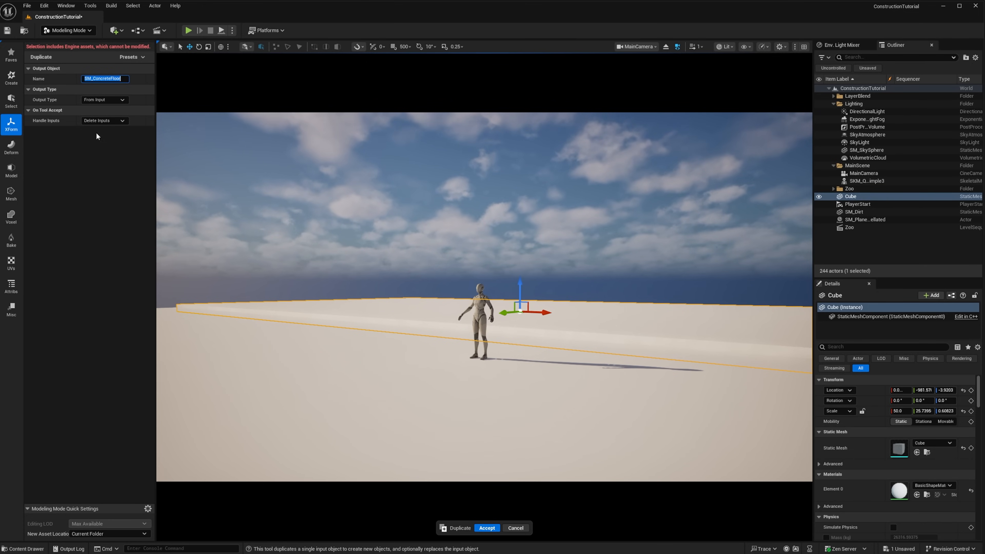
click(487, 528)
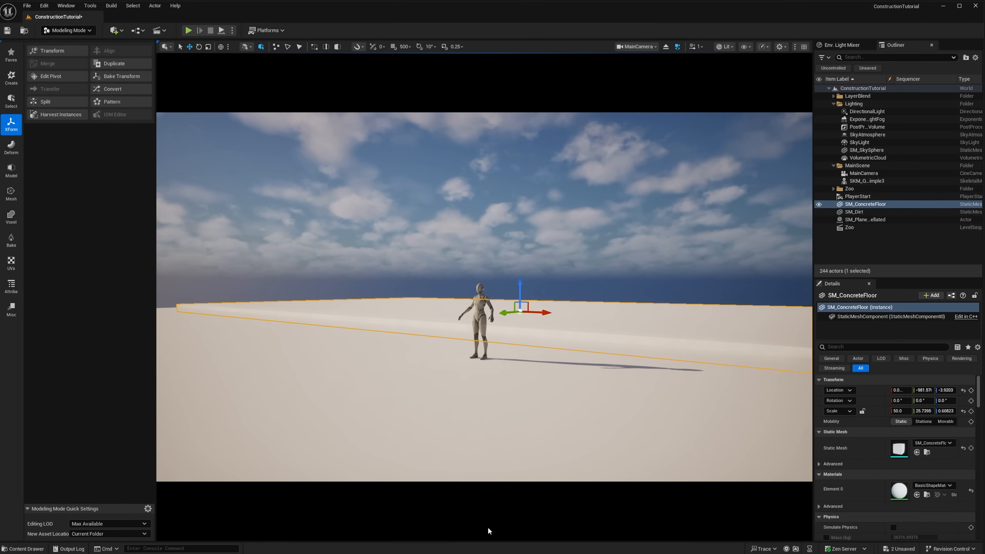
Bake rotation and full scale into the SM_ConcreteFloor and SM_Dirt meshes with Bake Transform, recentering SM_Dirt's pivot.
click(136, 81)
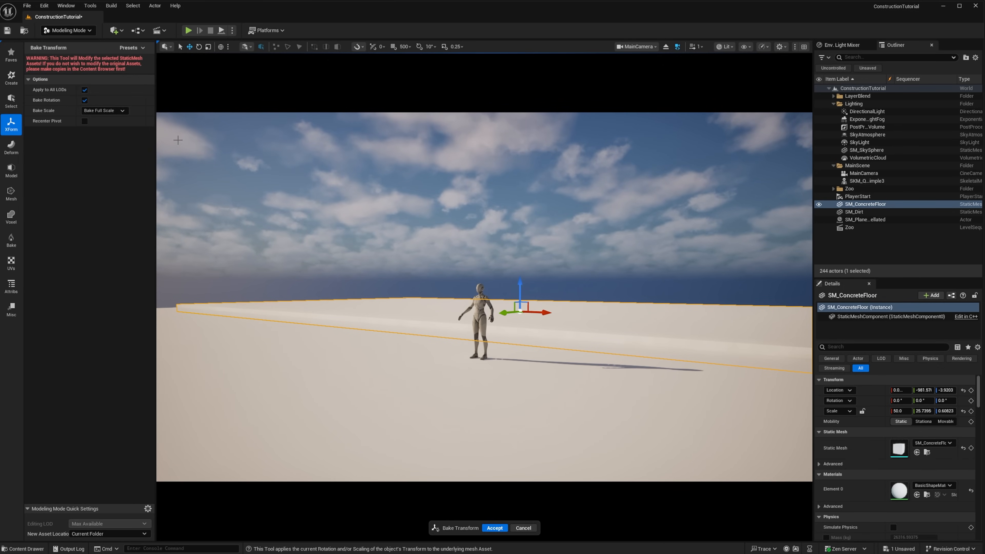
click(495, 529)
click(245, 344)
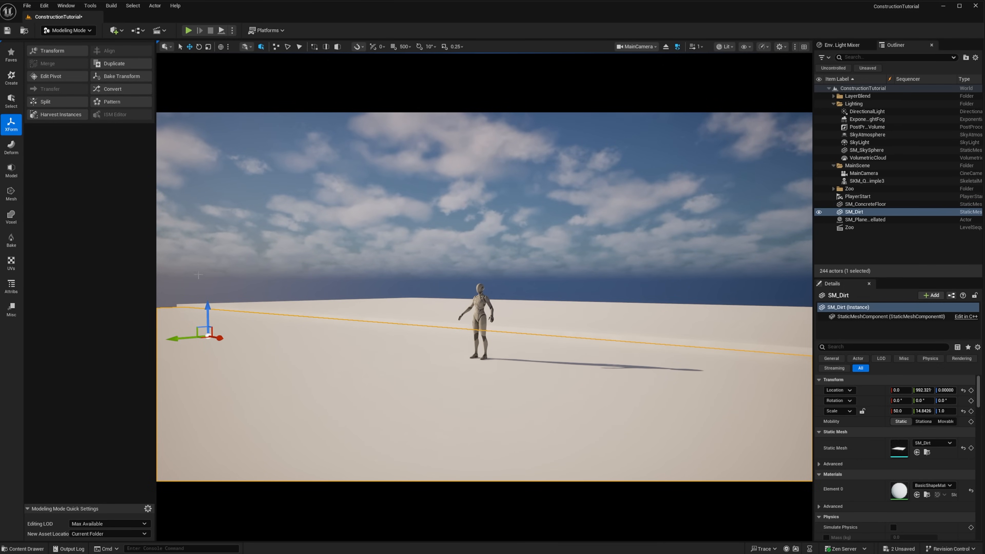
click(123, 77)
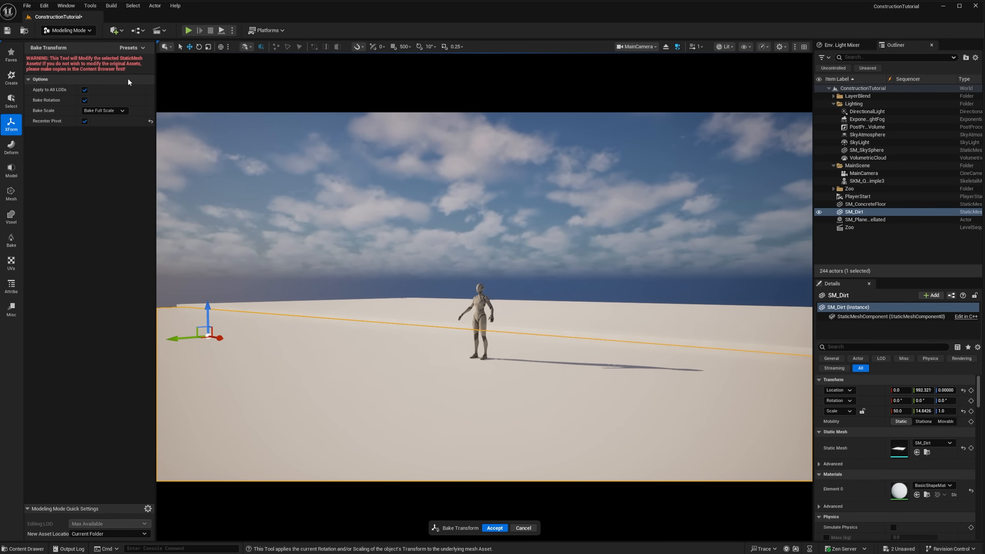
click(493, 529)
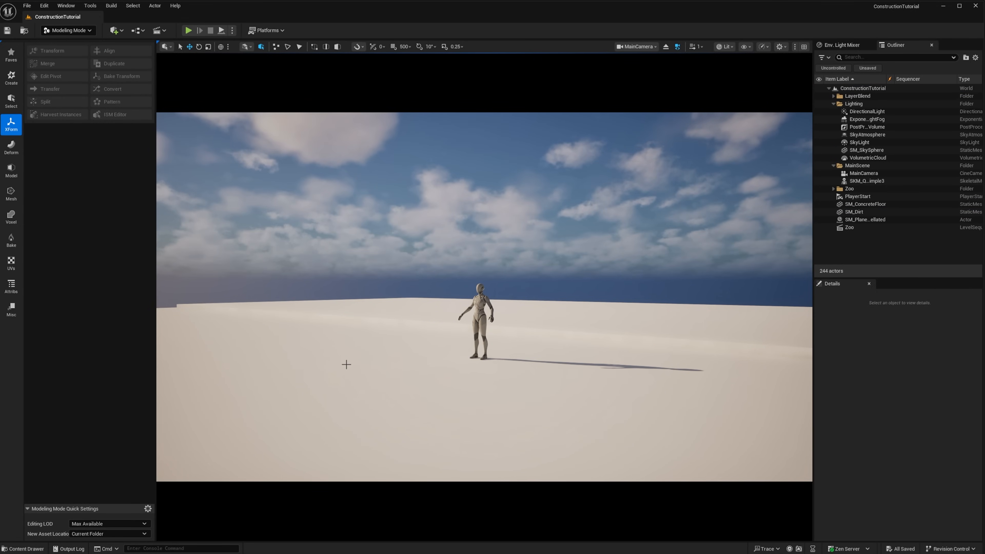
click(346, 365)
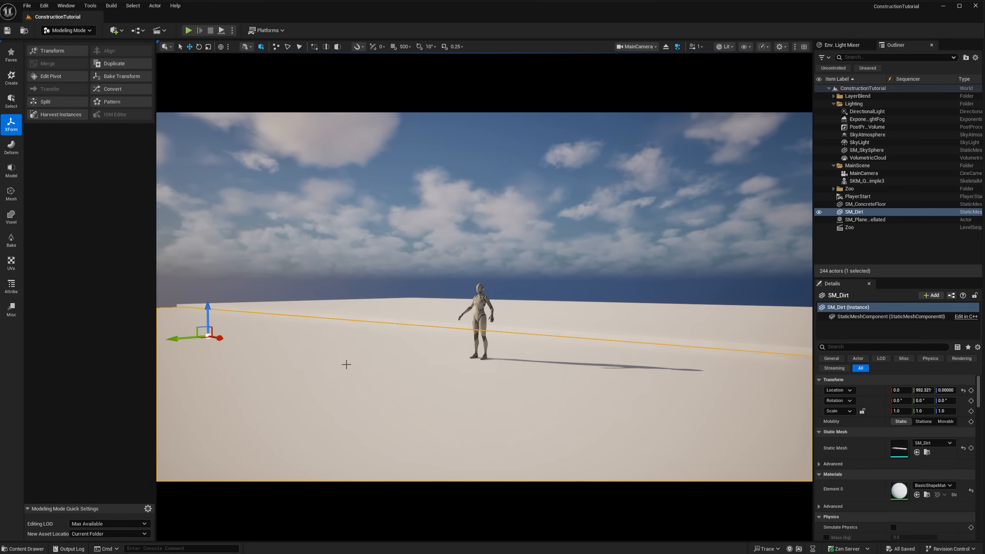
Remesh the SM_Dirt ground plane to a target triangle count of 50000.
click(10, 192)
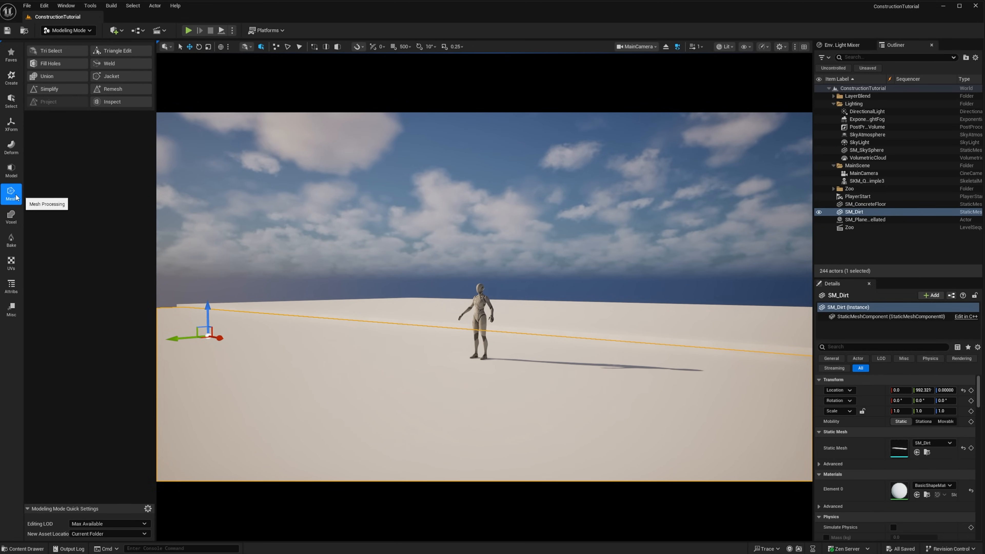
click(102, 90)
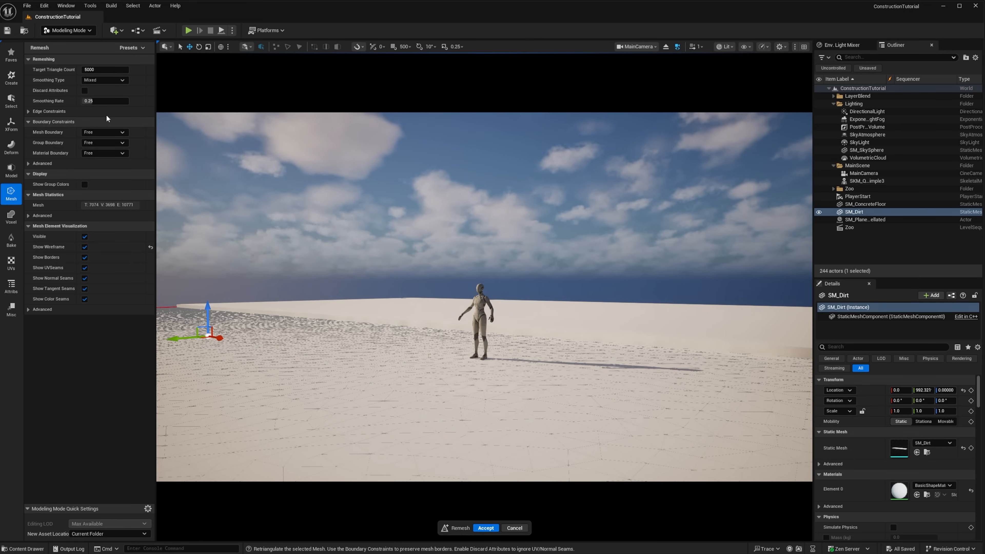
click(102, 72)
text(0)
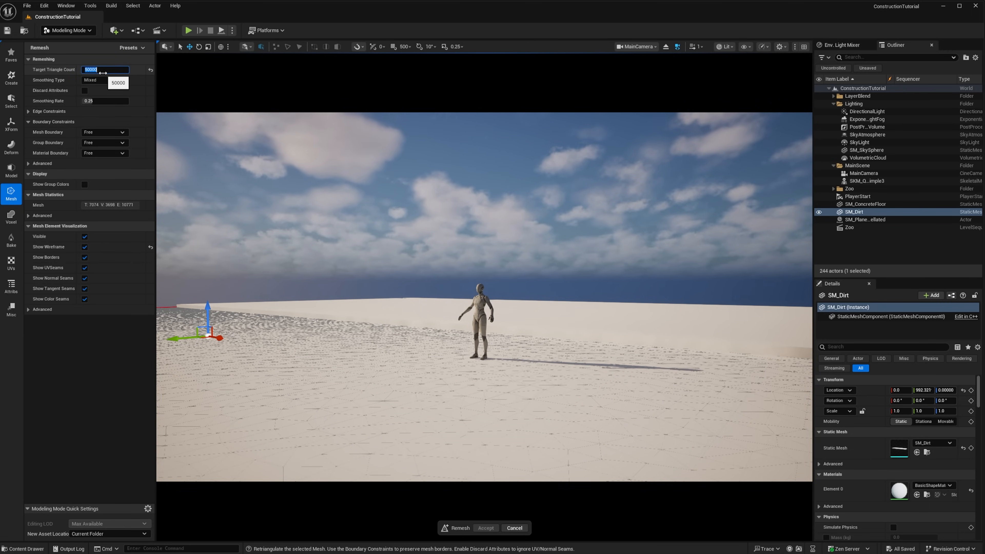
key(Return)
click(486, 527)
Remesh the SM_ConcreteFloor slab with a target triangle count of 100000.
click(405, 311)
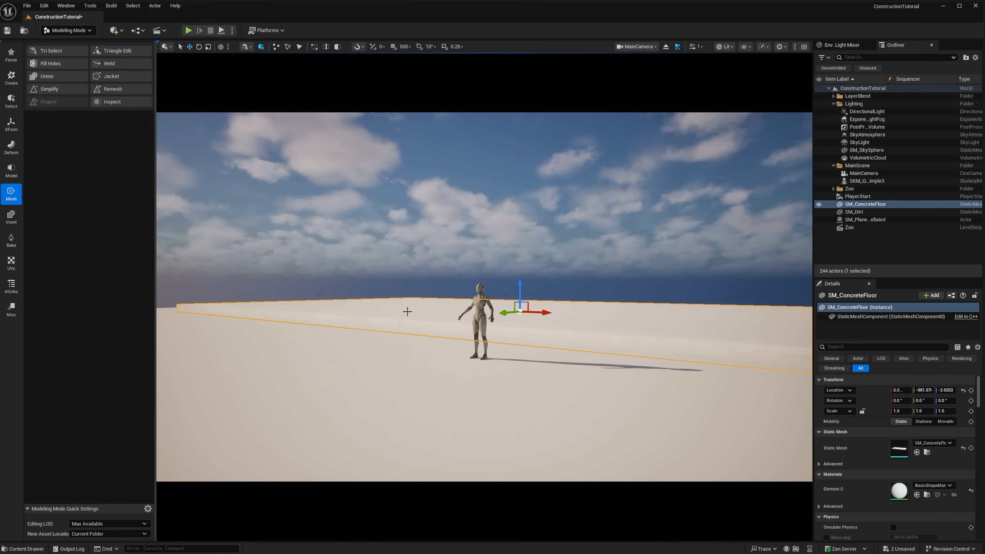
click(142, 93)
click(111, 69)
text(100000)
key(Return)
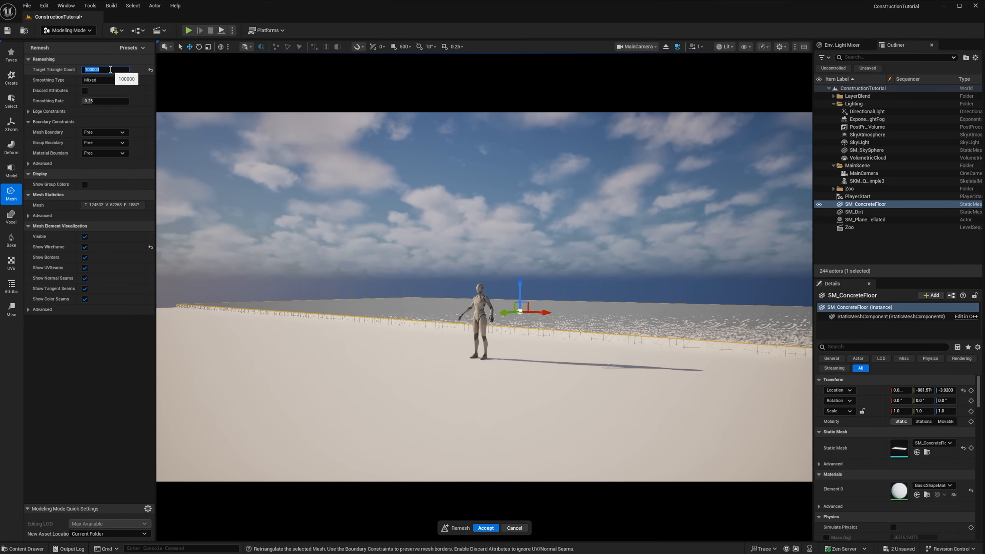
Generate new UVs with AutoUV for SM_Dirt and SM_ConcreteFloor, keeping the default Patch Builder settings.
click(359, 330)
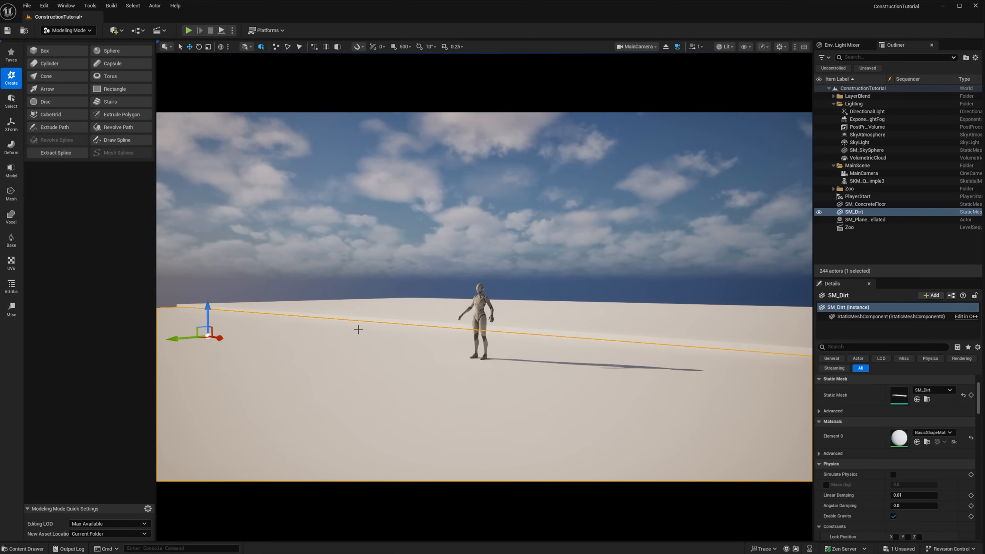
click(15, 262)
click(54, 50)
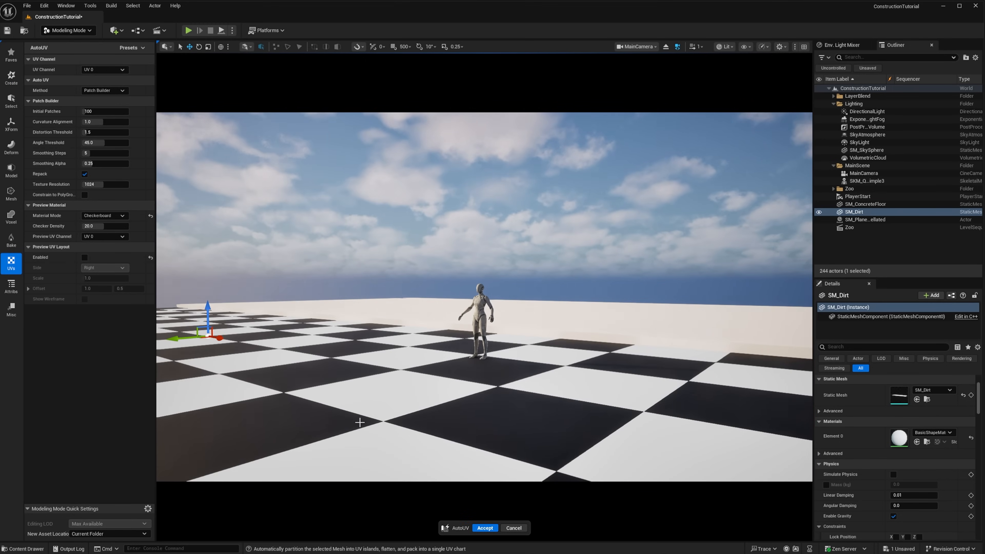
click(484, 529)
click(373, 312)
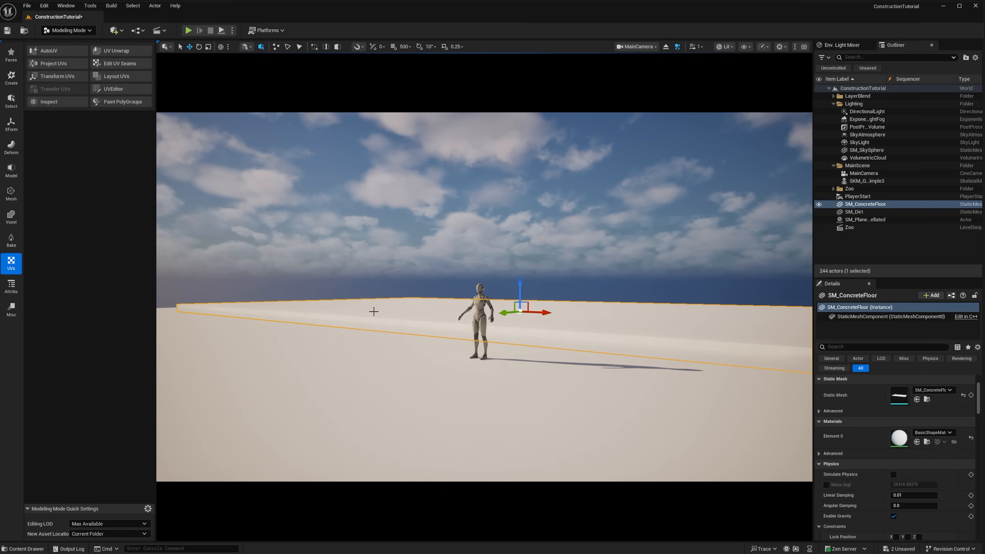
click(50, 51)
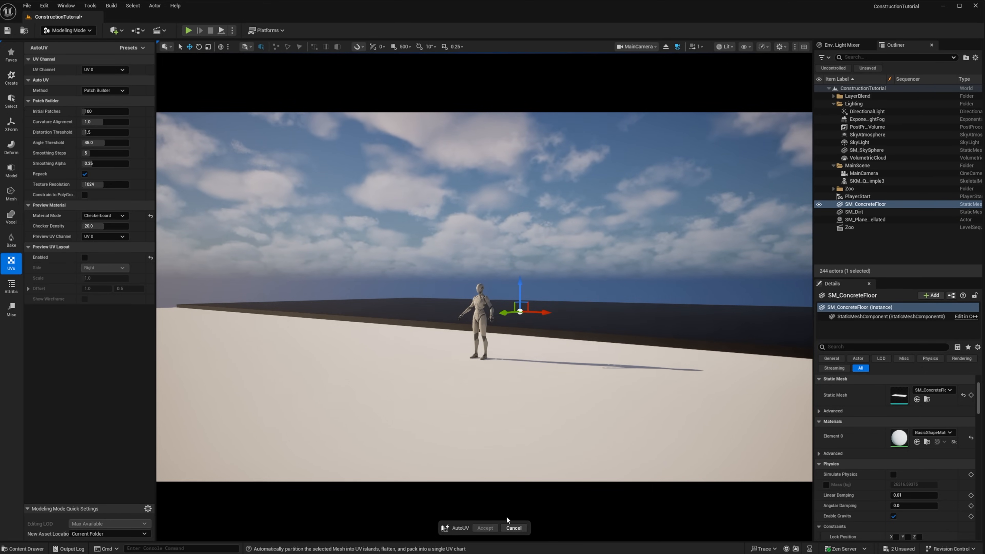
click(485, 529)
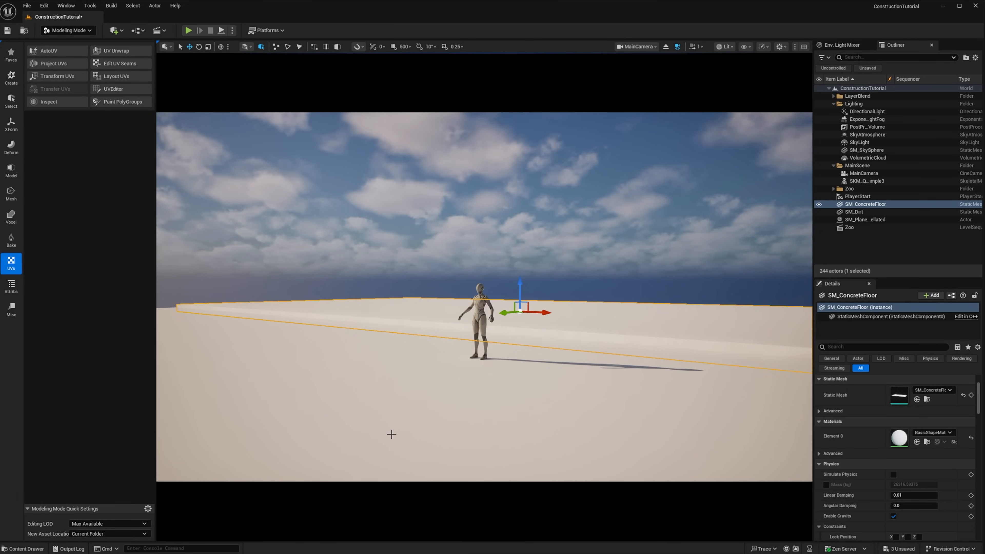
Return to Selection Mode, enable Nanite on the SM_ConcreteFloor and SM_Dirt mesh assets, and save everything.
key(Escape)
key(shift+1)
click(199, 367)
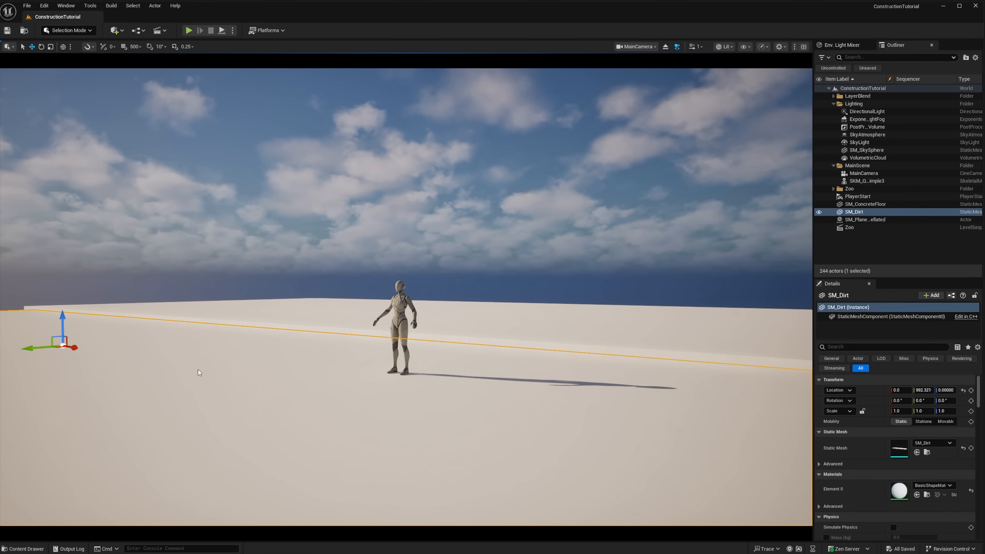
key(ctrl+b)
click(304, 175)
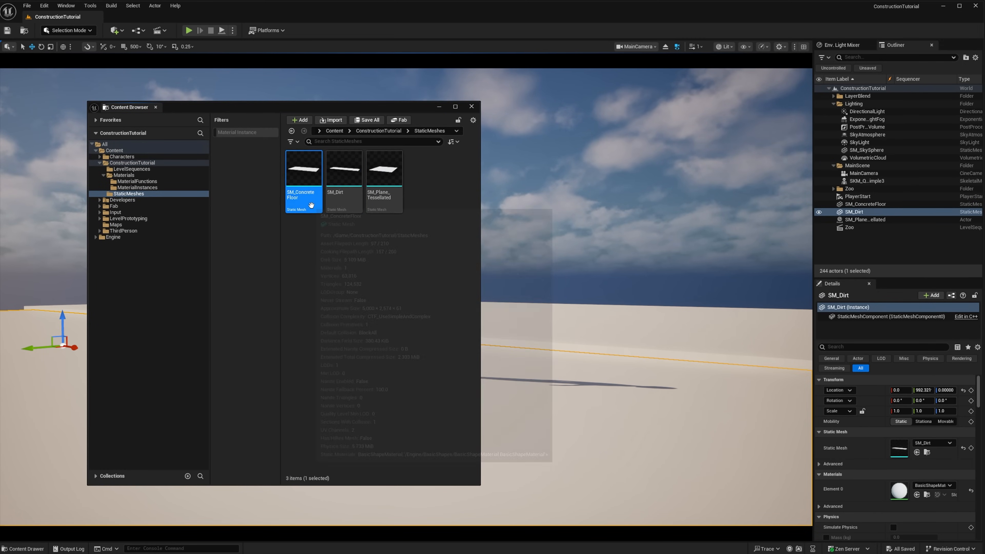
ctrl+click(341, 199)
right_click(341, 201)
mouse_move(375, 250)
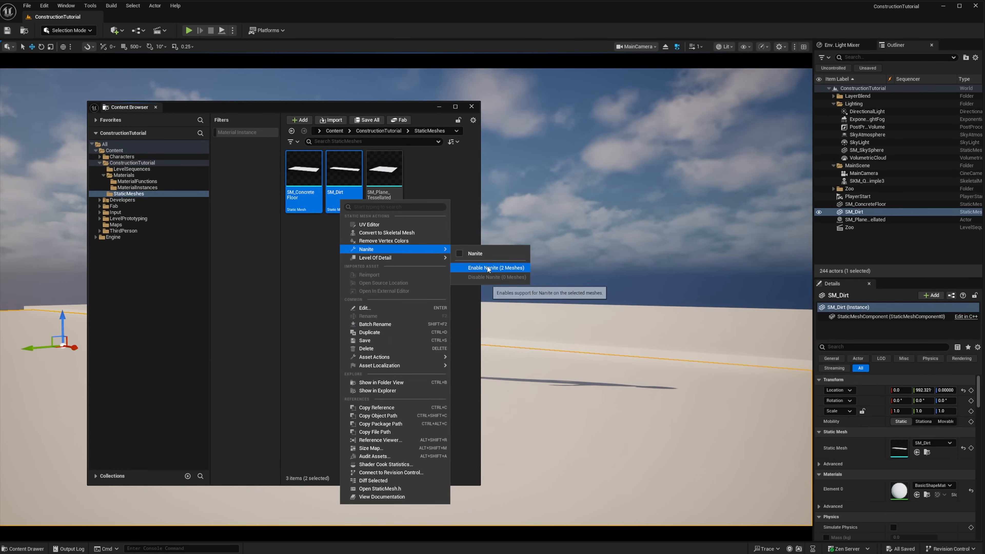
click(496, 268)
click(450, 232)
key(ctrl+shift+s)
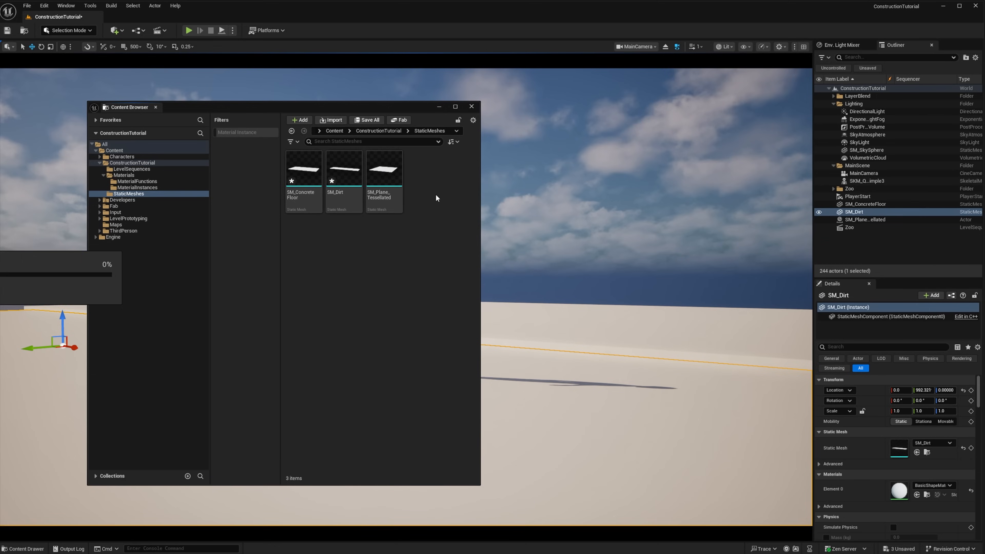
Apply the MI_LandscapeBlend material instance to the SM_Dirt ground in the foreground.
drag(405, 104, 1, 98)
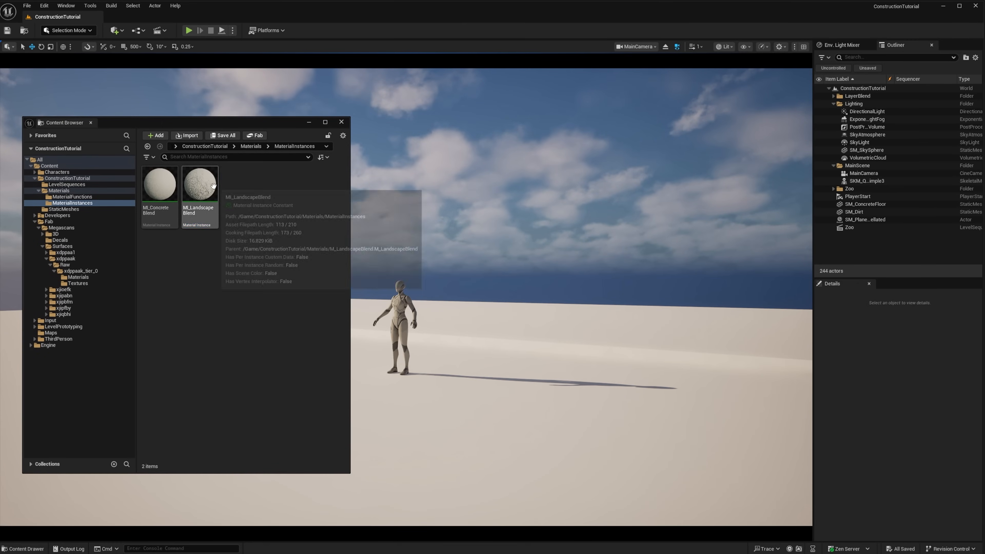
drag(200, 184, 521, 412)
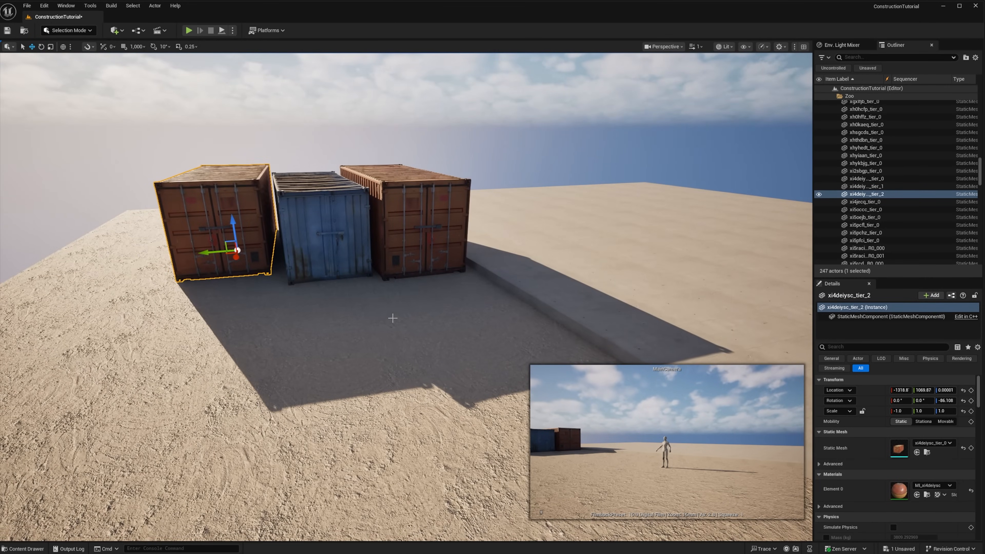
Paste the rebar-topped concrete column onto the front of the concrete floor and set its X location to 0.
right_drag(393, 319, 524, 307)
key(Escape)
click(304, 253)
right_drag(304, 253, 201, 272)
key(ctrl+v)
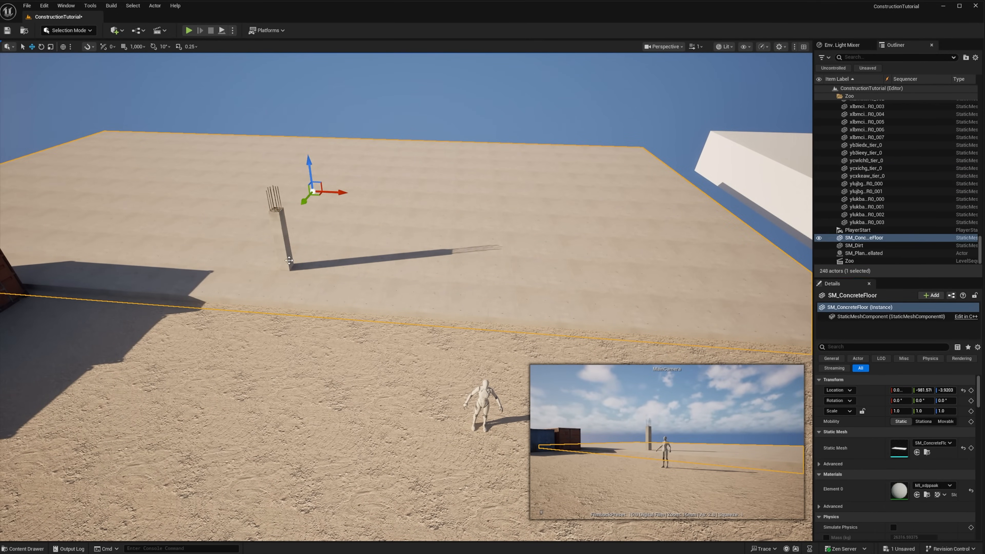
click(289, 261)
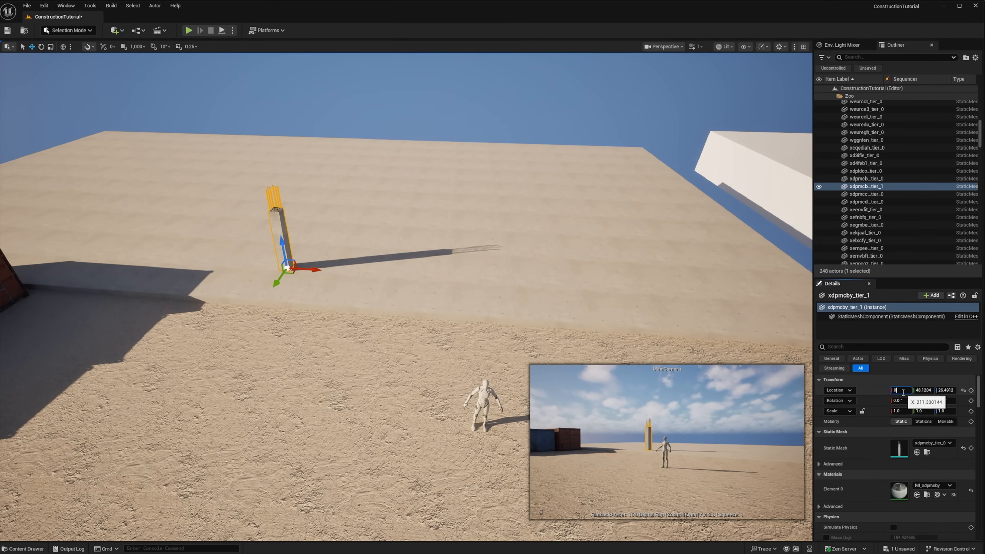
click(901, 391)
text(0)
key(Return)
Duplicate the concrete column along the slab's front edge with grid snapping to build a row of five.
right_drag(388, 272, 342, 295)
click(124, 47)
right_drag(330, 237, 248, 206)
click(443, 240)
alt+drag(475, 262, 149, 235)
right_drag(248, 241, 302, 225)
Select all five front columns and duplicate the row twice toward the back of the slab, 1,000 units apart.
shift+click(168, 246)
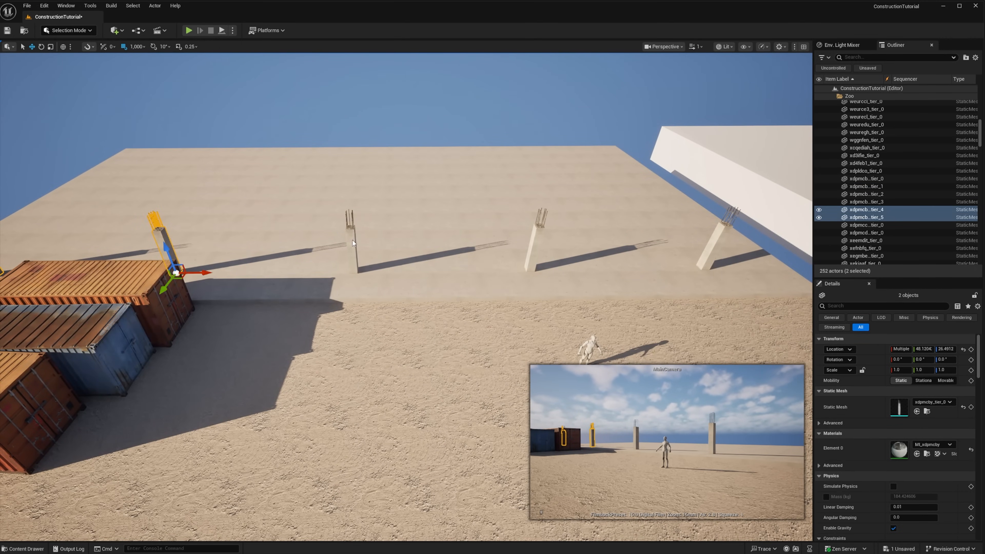
shift+click(720, 246)
right_drag(720, 246, 575, 306)
alt+drag(417, 431, 587, 322)
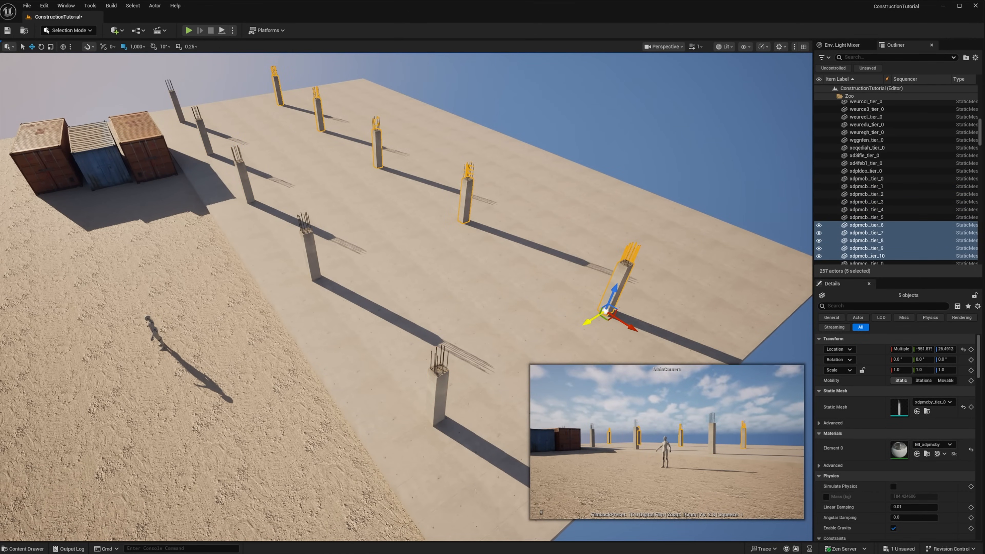
alt+drag(517, 374, 582, 337)
right_drag(582, 337, 543, 330)
alt+drag(403, 335, 574, 289)
right_drag(574, 289, 532, 194)
Duplicate the concrete floor slab straight up to about Z 333 so it rests on the columns as the upper floor.
click(372, 271)
right_drag(372, 272, 367, 241)
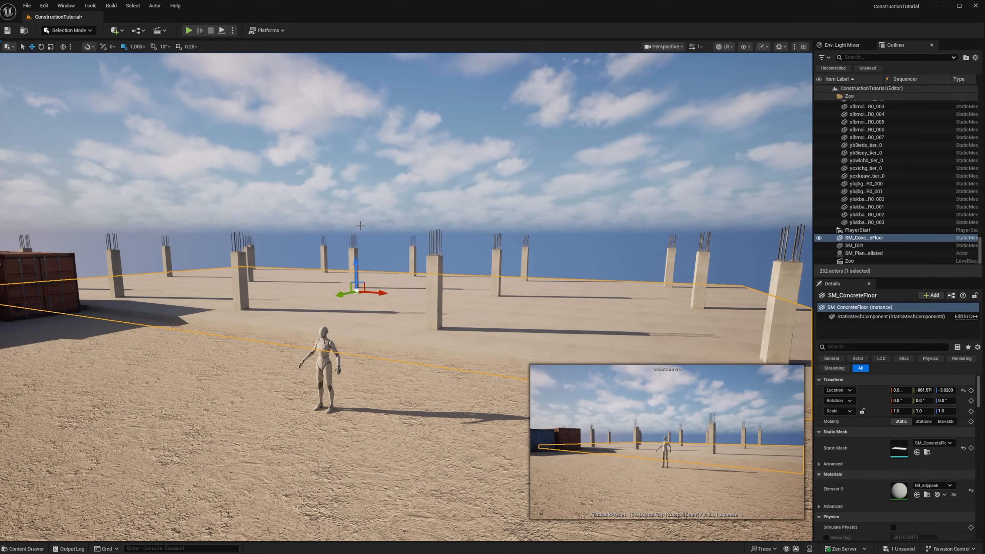
alt+drag(354, 258, 360, 217)
right_drag(374, 222, 352, 192)
drag(340, 191, 339, 186)
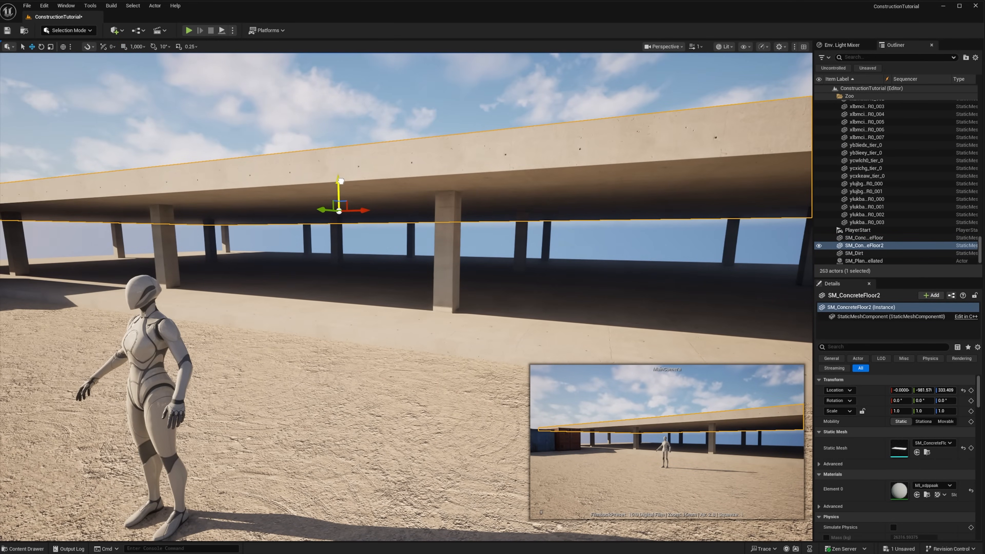
right_drag(339, 185, 326, 218)
right_drag(452, 203, 454, 203)
click(664, 47)
click(653, 120)
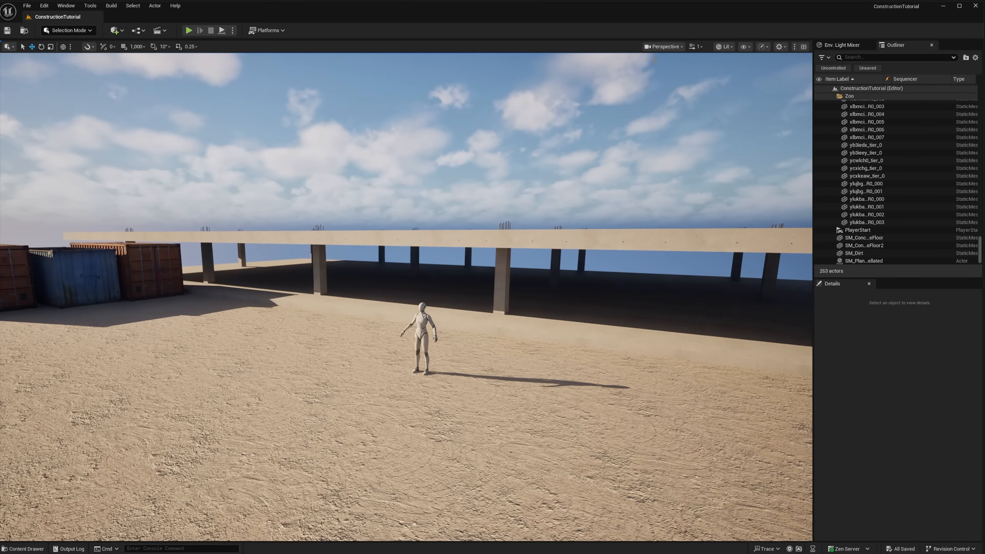
Duplicate the upper slab with a rotation, move the copy into place as a wall enclosing the building, and duplicate it twice more.
click(496, 235)
right_drag(495, 235, 503, 244)
key(e)
alt+drag(419, 203, 388, 180)
right_drag(438, 210, 452, 227)
key(w)
drag(487, 149, 253, 387)
right_drag(254, 384, 244, 378)
alt+drag(242, 407, 616, 400)
alt+drag(616, 400, 613, 399)
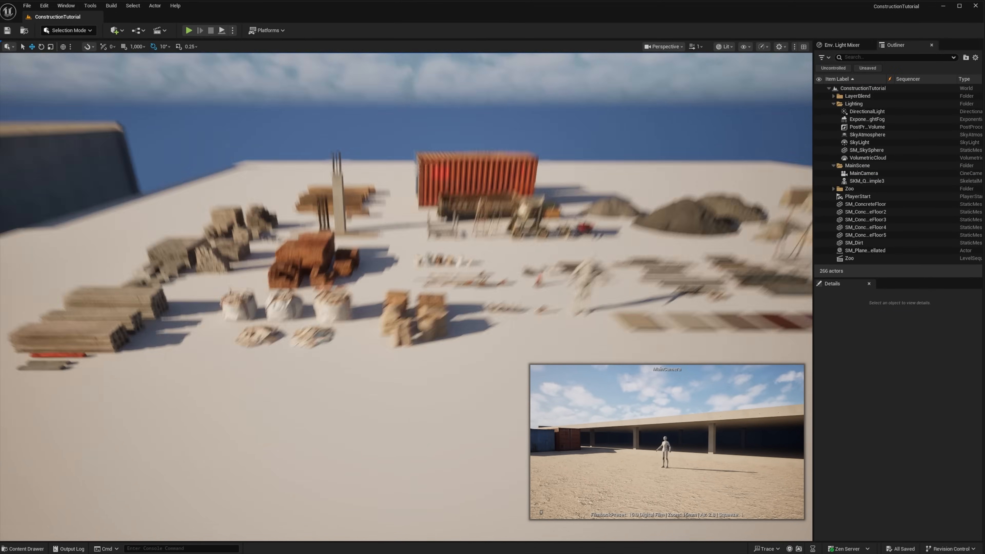
Position the small gravel pile in front of the containers and move the large pile to the open dirt nearby, rotating it.
right_drag(440, 421, 488, 411)
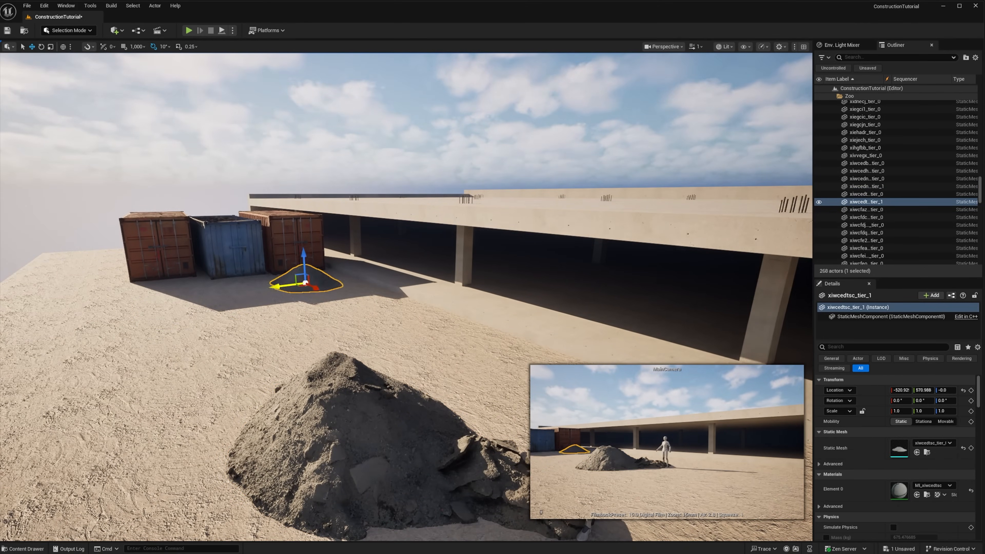
drag(276, 286, 290, 285)
right_drag(290, 285, 349, 322)
drag(310, 346, 293, 347)
drag(260, 320, 260, 327)
right_drag(260, 326, 310, 307)
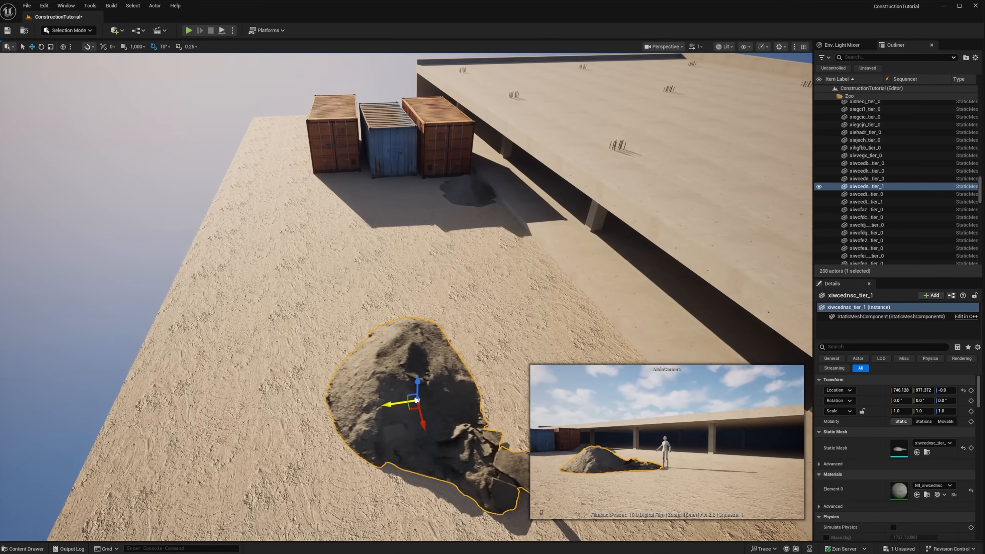
mouse_move(361, 400)
mouse_down()
mouse_move(341, 419)
mouse_move(355, 410)
mouse_up()
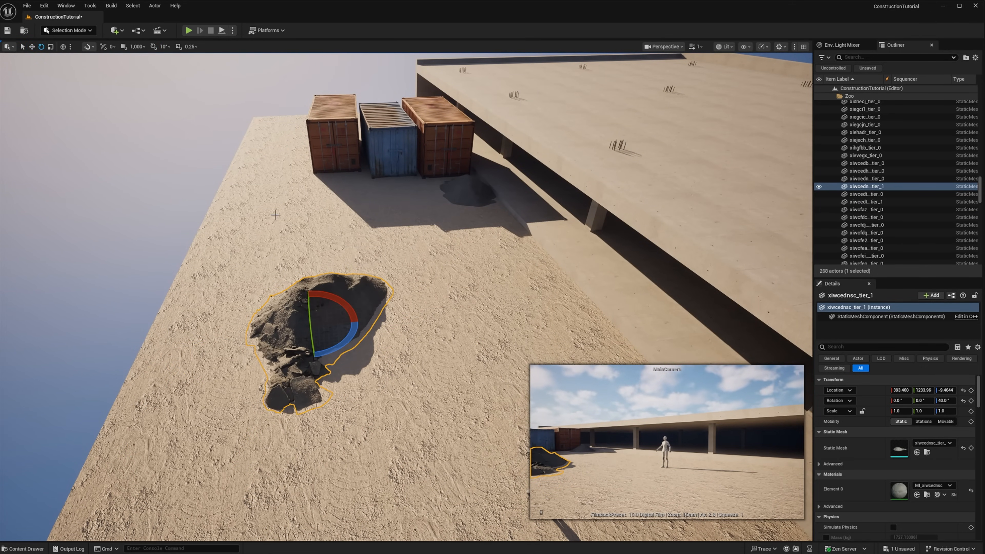
drag(302, 341, 315, 335)
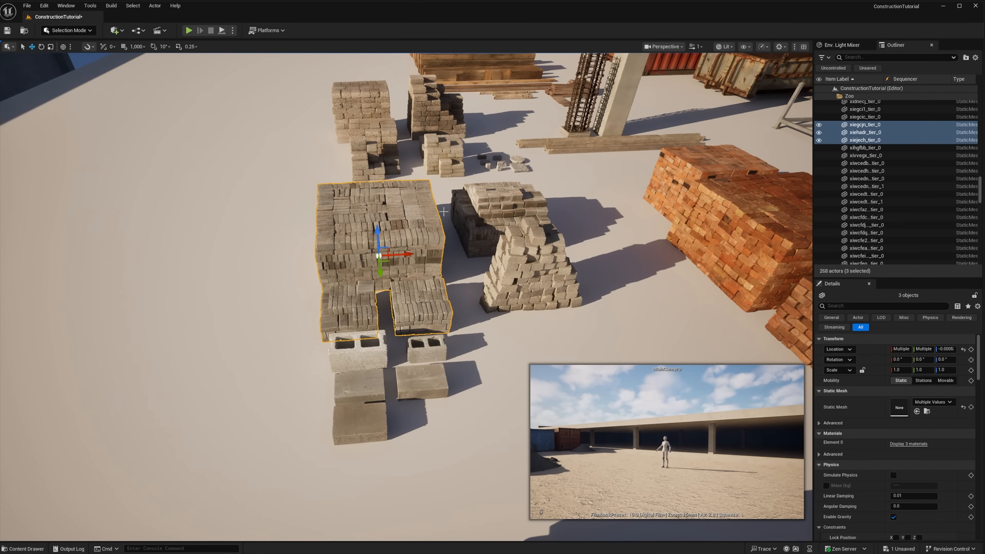
Add more of the grey brick stacks in the asset zoo to the current selection.
right_drag(444, 211, 411, 211)
ctrl+click(444, 212)
ctrl+click(424, 258)
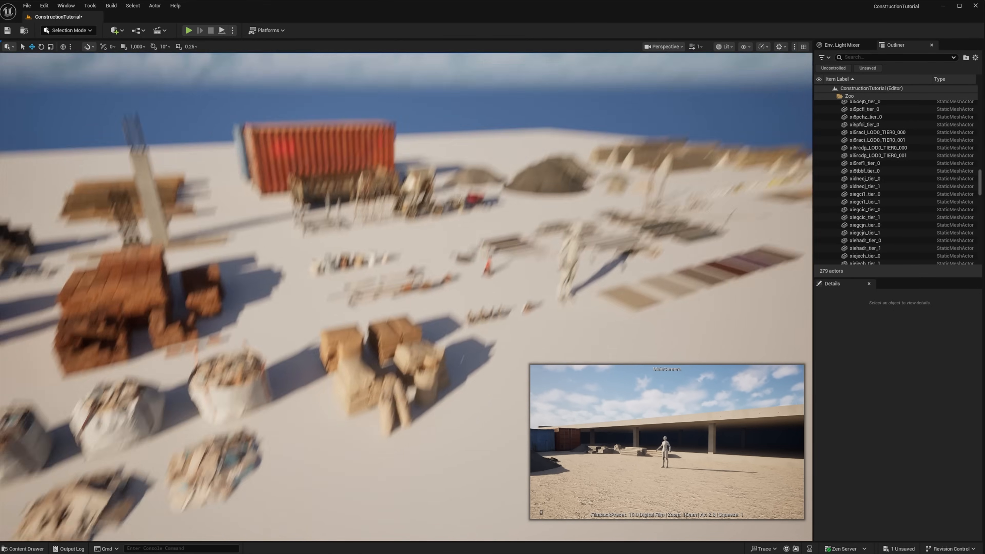
Bring the six cement bag assets from the zoo to the dirt beside the building's front edge.
click(367, 314)
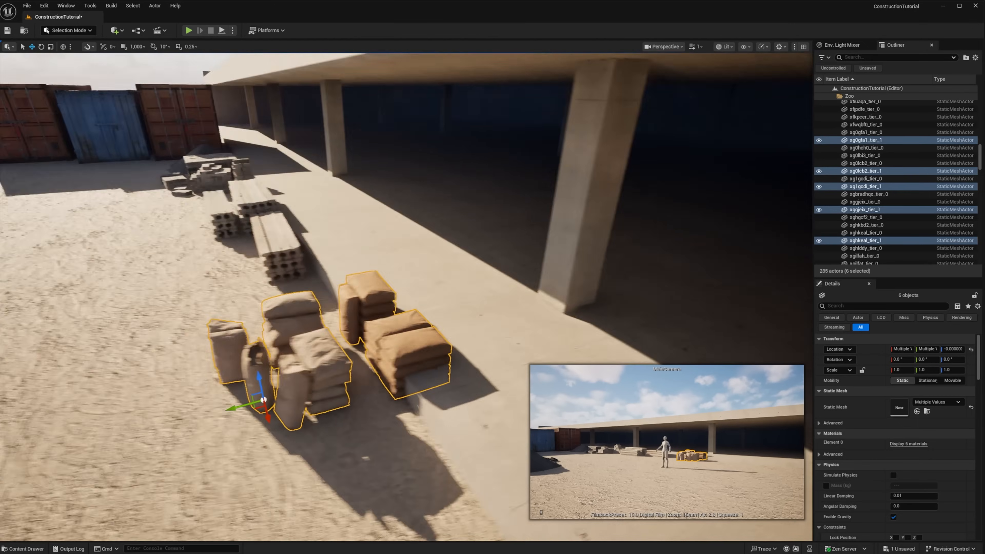
right_drag(388, 271, 419, 287)
drag(170, 400, 163, 367)
Rotate and move individual cement bag stacks so they sit closely grouped together near the slab edge.
right_drag(349, 272, 388, 306)
click(297, 311)
click(337, 268)
key(e)
drag(373, 337, 392, 321)
right_drag(393, 321, 485, 330)
click(467, 222)
right_drag(467, 222, 329, 233)
drag(310, 341, 308, 341)
right_drag(308, 341, 388, 334)
Move and tilt the open-topped cement bag so it leans against the pale bag stack.
click(249, 330)
key(e)
key(ctrl+z)
key(w)
key(e)
right_drag(271, 365, 329, 372)
click(388, 403)
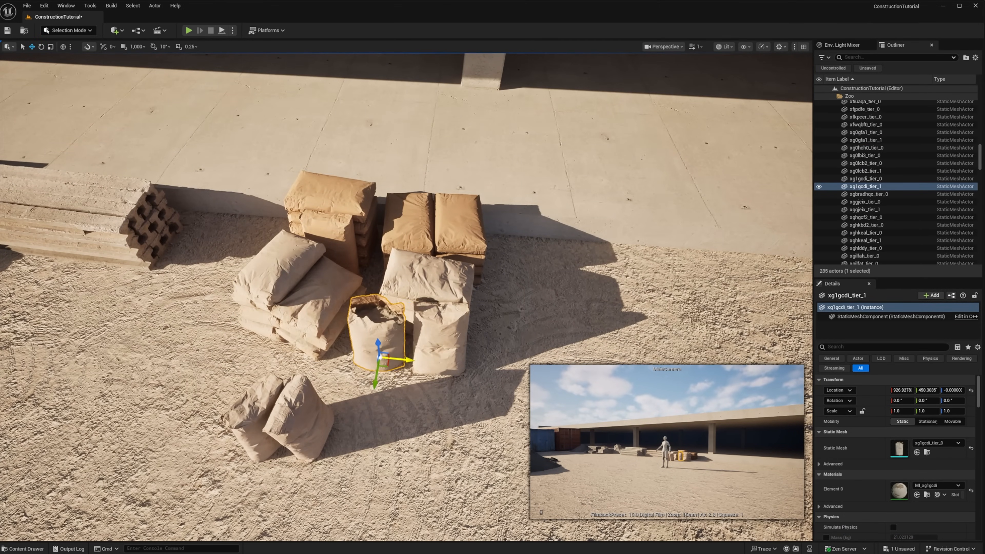
right_drag(443, 374, 285, 382)
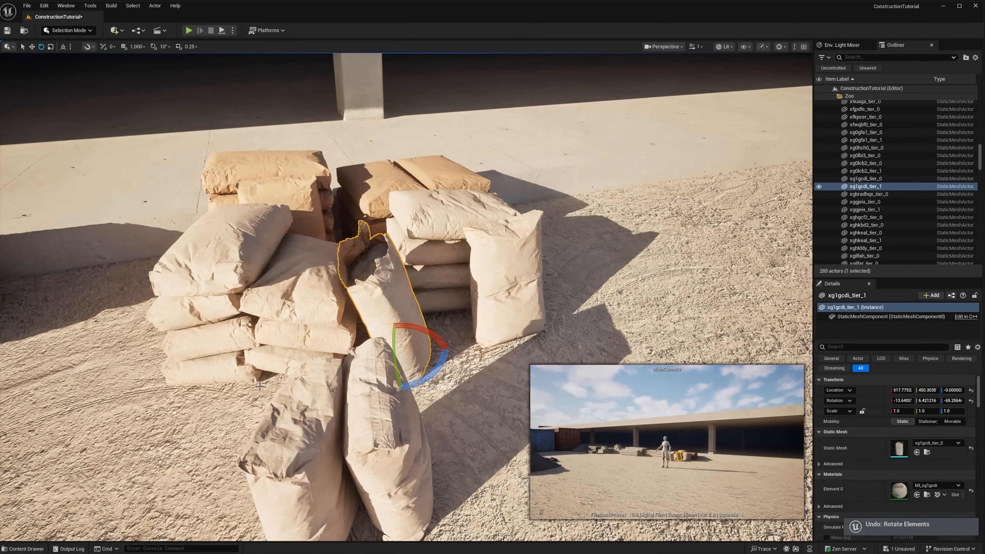
drag(405, 392, 412, 391)
right_drag(405, 372, 387, 361)
drag(385, 330, 392, 338)
right_drag(392, 338, 272, 357)
Move the pair of upright cement bags to the far side of the group, beside the brown bag stack.
click(190, 399)
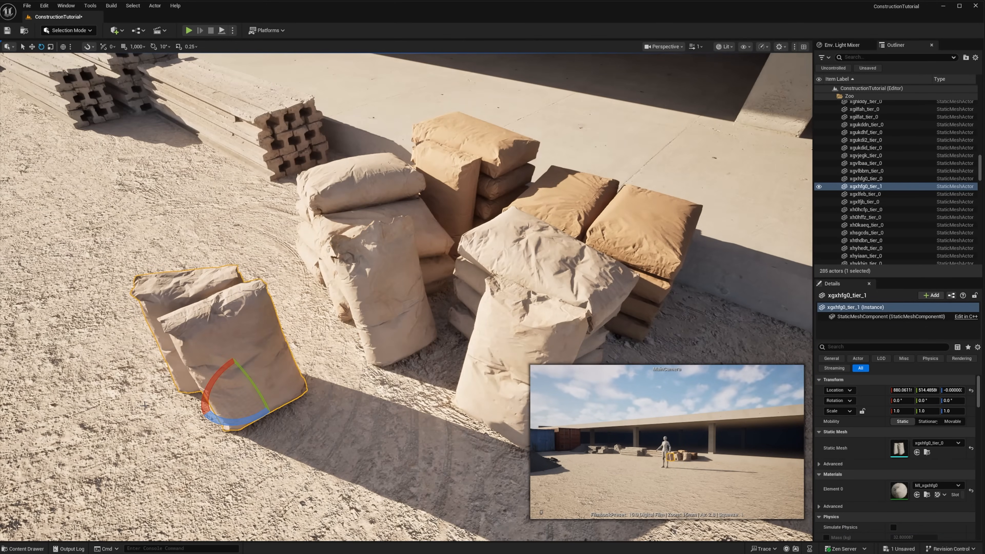
key(w)
right_drag(184, 419, 136, 411)
drag(528, 334, 558, 339)
right_drag(504, 350, 349, 372)
Rotate the pair of cement bags to about -68° around Z and nudge it closer to the stacks.
key(e)
drag(425, 367, 446, 321)
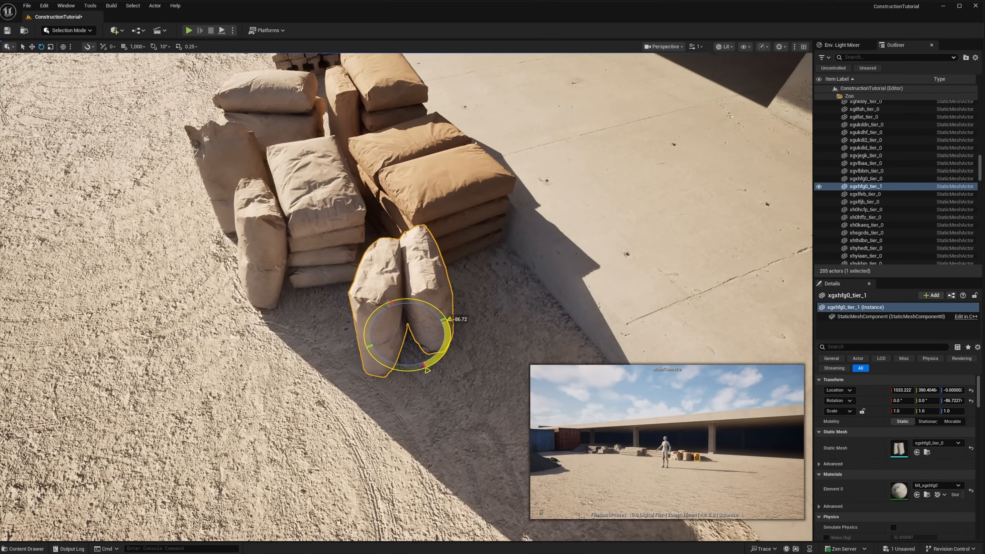
drag(361, 328, 366, 326)
right_drag(365, 334, 388, 349)
drag(420, 377, 435, 400)
right_drag(434, 389, 524, 411)
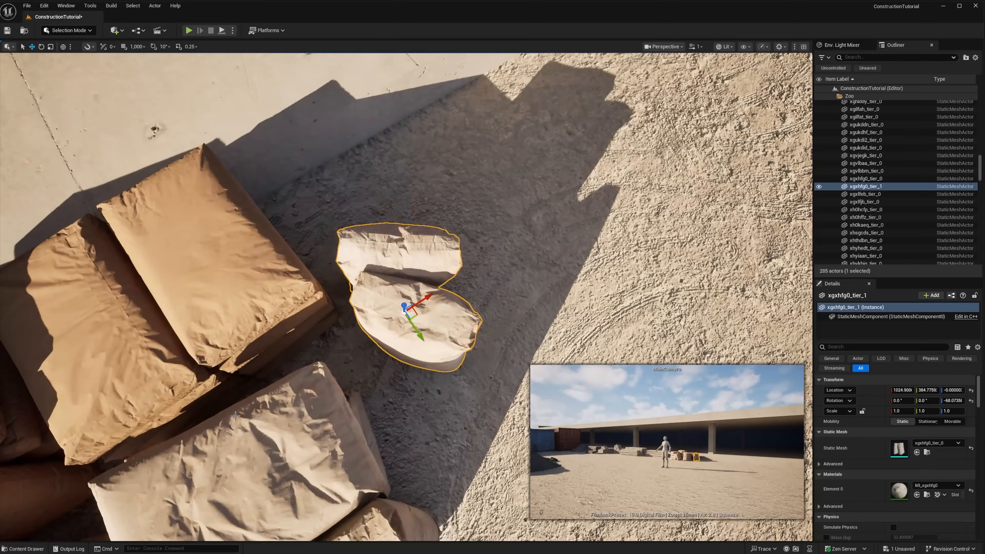
Nudge the upright pair of cement bags slightly towards the neighbouring stacks and deselect it.
drag(404, 317, 402, 319)
right_drag(402, 319, 407, 252)
key(Escape)
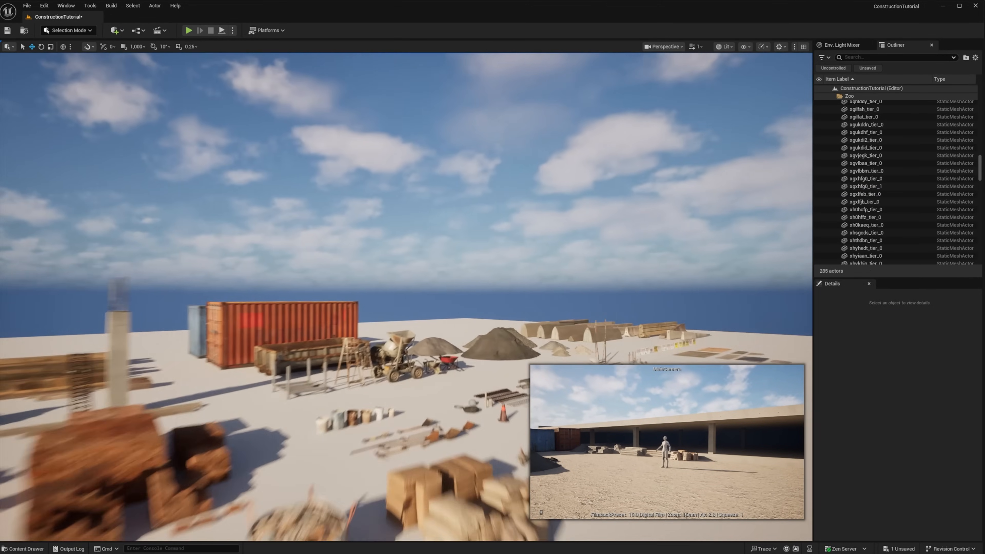
Copy the cement mixer from the asset zoo to the building site, standing it beside the cement bags and rotated about 23° around Z.
click(406, 350)
right_drag(406, 350, 380, 385)
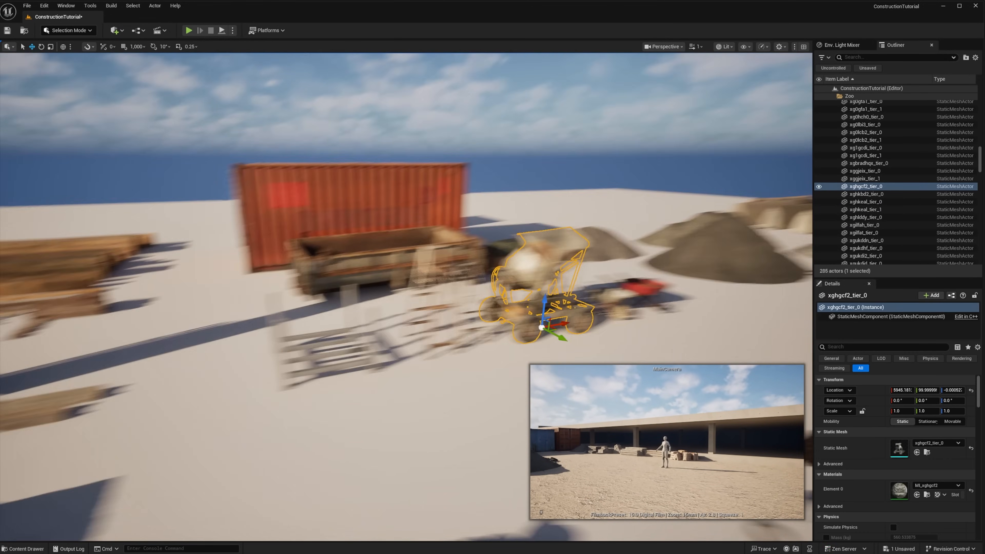
right_drag(368, 284, 412, 341)
click(369, 284)
key(ctrl+v)
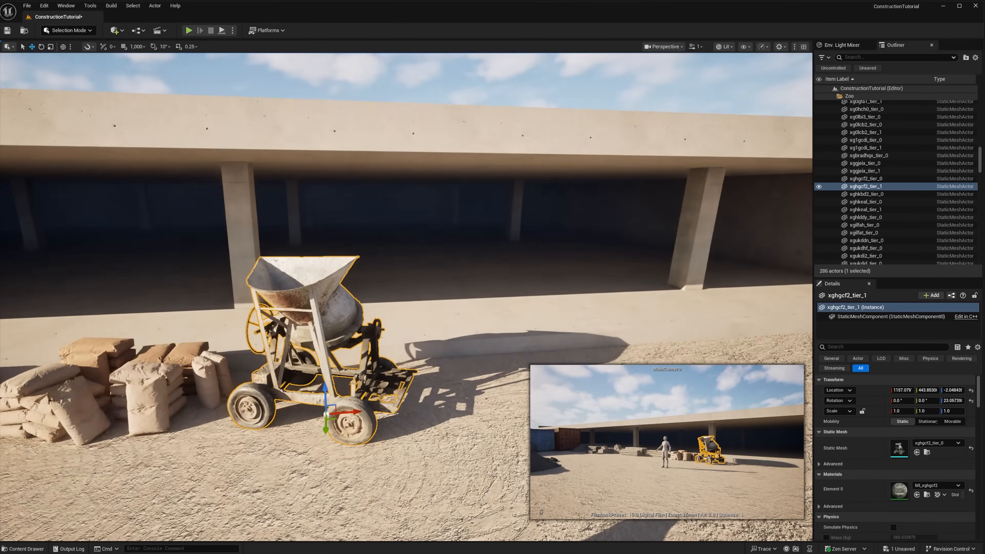
right_drag(430, 413, 574, 380)
key(Escape)
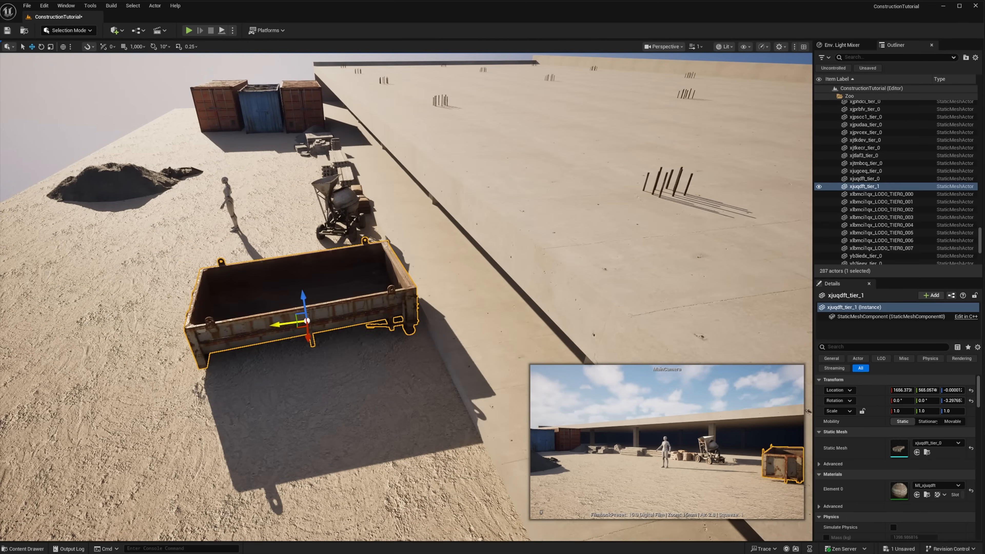
Copy the three rubble sacks and two loose debris piles from the asset zoo and paste them between the mixer and the rusty skip.
right_drag(419, 333, 566, 333)
key(Escape)
right_drag(400, 346, 543, 333)
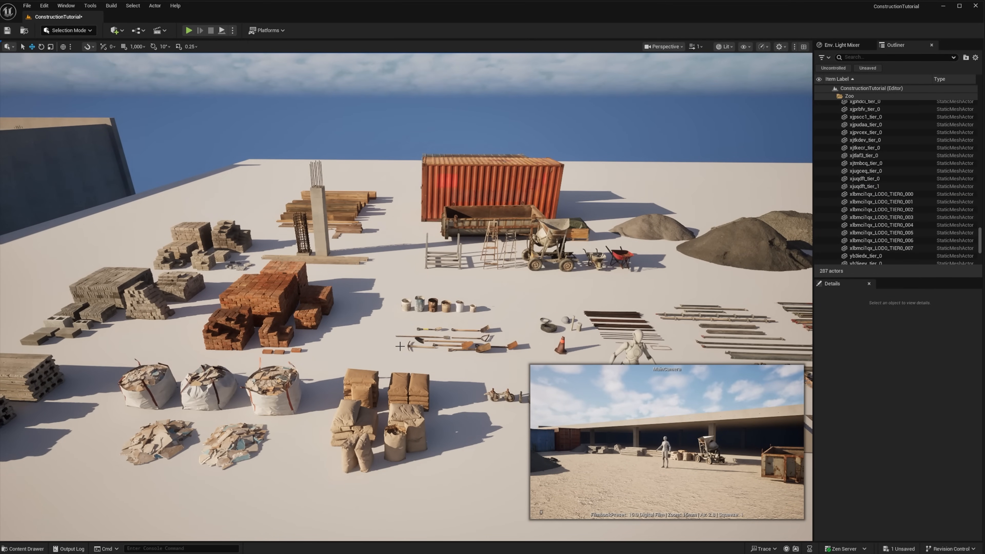
right_drag(396, 355, 388, 380)
click(293, 390)
shift+click(378, 388)
shift+click(396, 328)
shift+click(327, 330)
shift+click(260, 328)
right_drag(259, 328, 437, 343)
key(ctrl+v)
key(e)
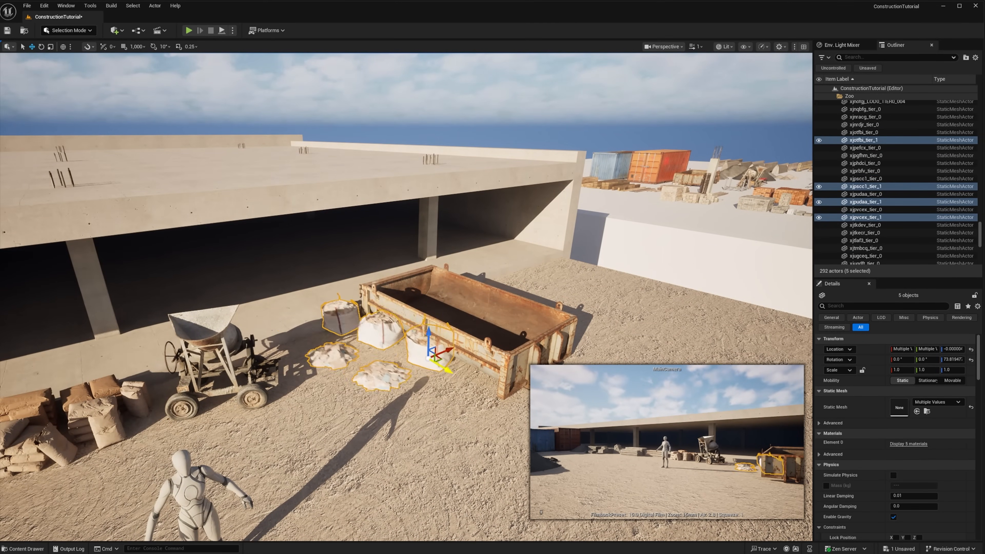
Rotate the pasted group of rubble sacks and debris piles and move it alongside the rusty skip.
drag(441, 366, 450, 372)
key(e)
drag(446, 373, 423, 378)
key(w)
right_drag(423, 378, 372, 404)
drag(443, 332, 434, 331)
right_drag(429, 300, 411, 322)
Move individual rubble sacks so they stand close together along the side of the skip.
click(329, 305)
click(401, 307)
key(w)
drag(423, 322, 431, 322)
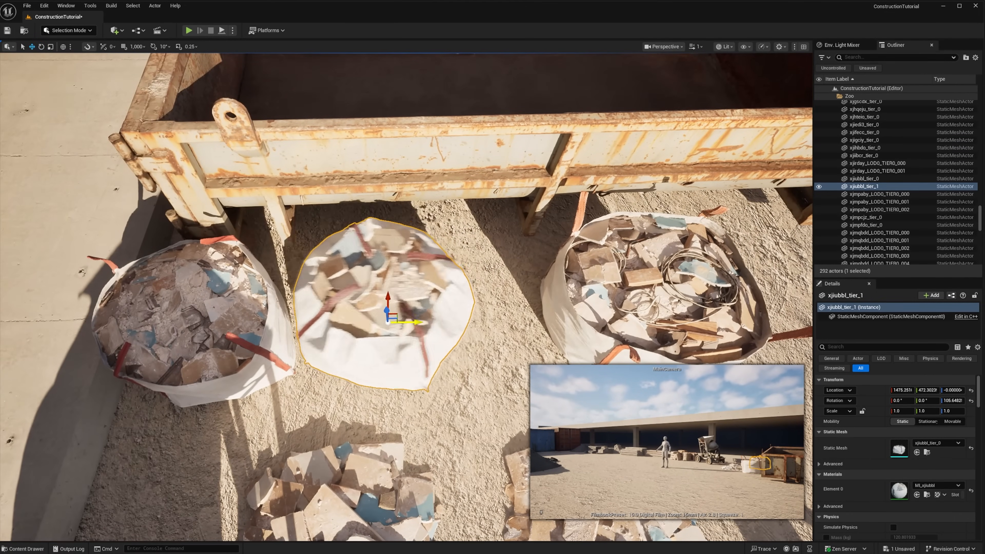
drag(642, 326, 551, 328)
right_drag(551, 328, 501, 324)
Reposition the loose debris piles one by one around the rubble sacks and the skip.
click(421, 437)
mouse_move(421, 437)
right_down()
mouse_move(427, 404)
mouse_move(423, 430)
right_up()
drag(425, 316, 470, 287)
right_drag(374, 273, 404, 311)
click(407, 314)
drag(431, 301, 310, 231)
drag(433, 193, 447, 176)
right_drag(447, 177, 444, 132)
drag(442, 252, 442, 256)
right_drag(465, 268, 496, 259)
key(g)
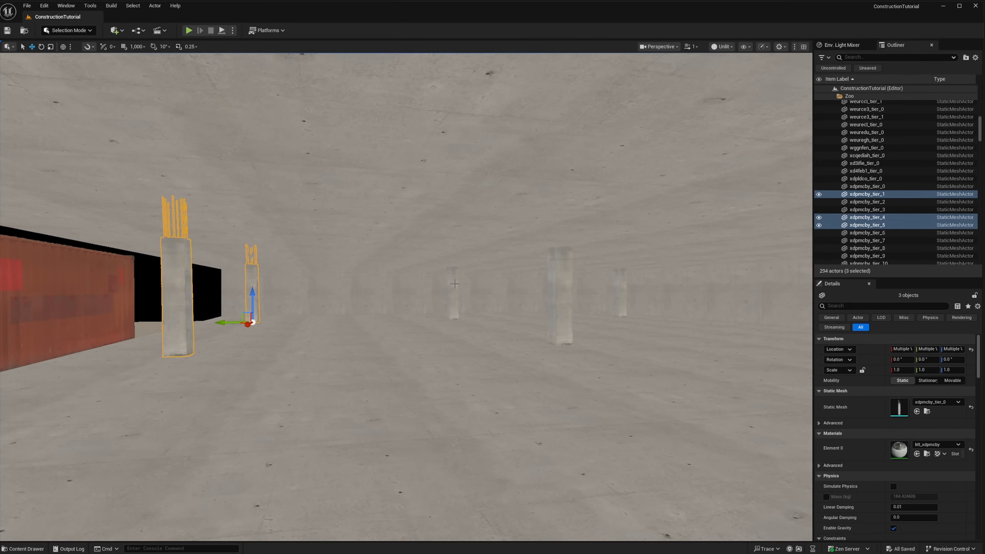
Duplicate the 15 concrete columns under the slab upward so the copies stand on the roof at Z about 361.79, and restore lit shading.
shift+click(455, 284)
shift+click(563, 289)
shift+click(622, 289)
right_drag(622, 289, 737, 289)
shift+click(469, 268)
shift+click(355, 218)
shift+click(593, 221)
shift+click(319, 252)
shift+click(544, 268)
shift+click(490, 253)
shift+click(480, 254)
mouse_move(480, 254)
right_down()
mouse_move(543, 246)
mouse_move(194, 248)
mouse_move(349, 249)
mouse_move(466, 264)
right_up()
shift+click(624, 248)
shift+click(489, 237)
alt+drag(551, 374, 564, 256)
right_drag(564, 255, 488, 264)
drag(488, 264, 489, 275)
right_drag(489, 275, 368, 235)
key(alt+4)
key(g)
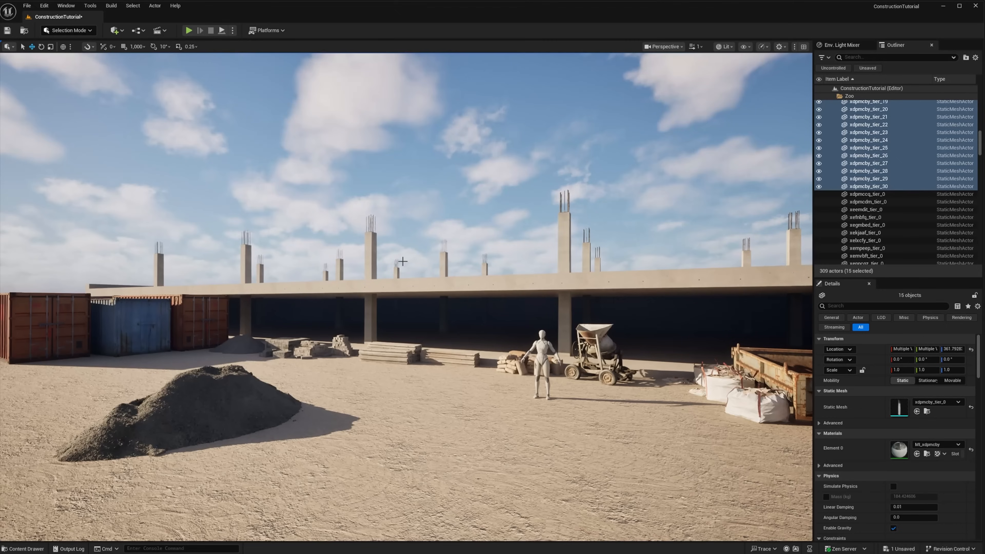
Select ten of the concrete columns on the roof, starting from the MainCamera view and continuing in the perspective view.
click(680, 47)
click(674, 156)
click(98, 229)
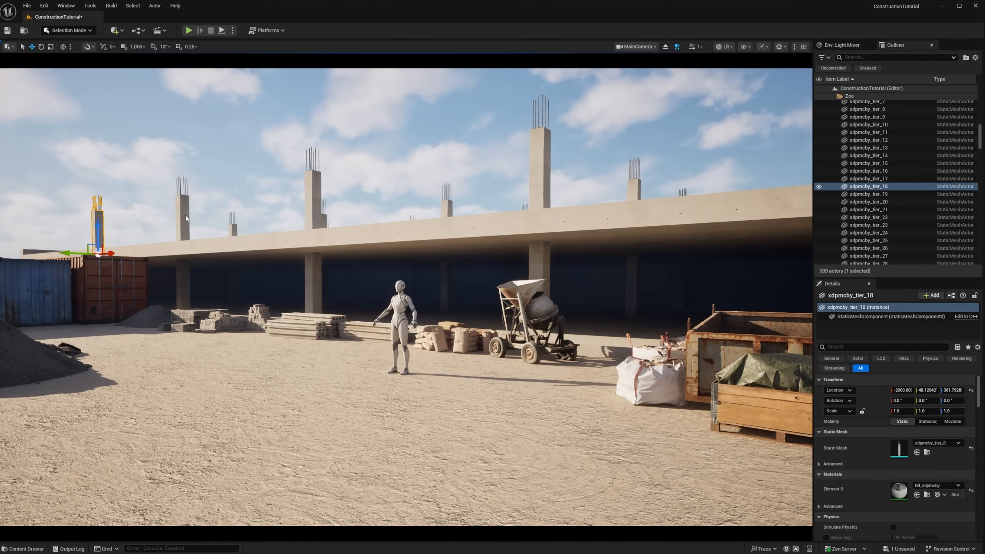
ctrl+click(186, 218)
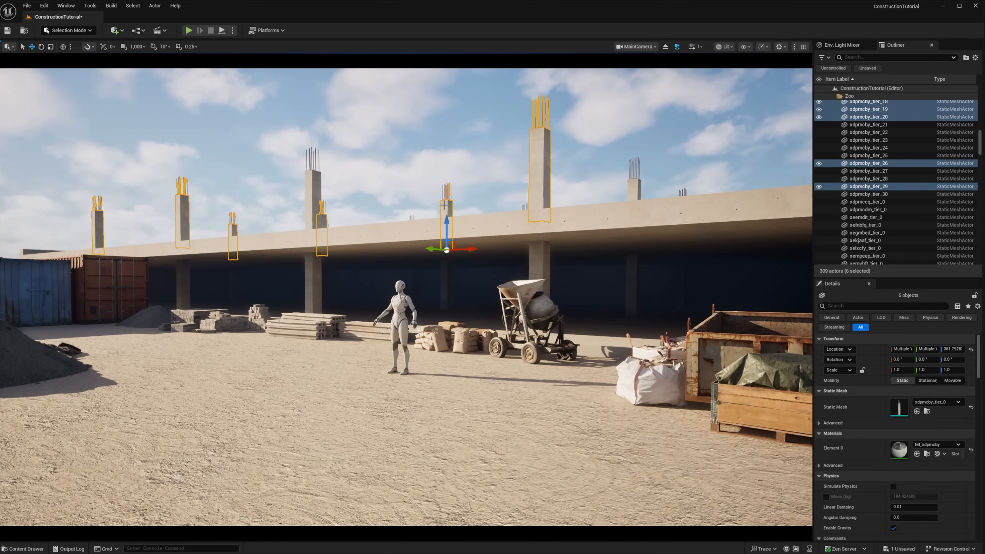
click(667, 47)
right_drag(466, 186, 489, 210)
ctrl+click(446, 184)
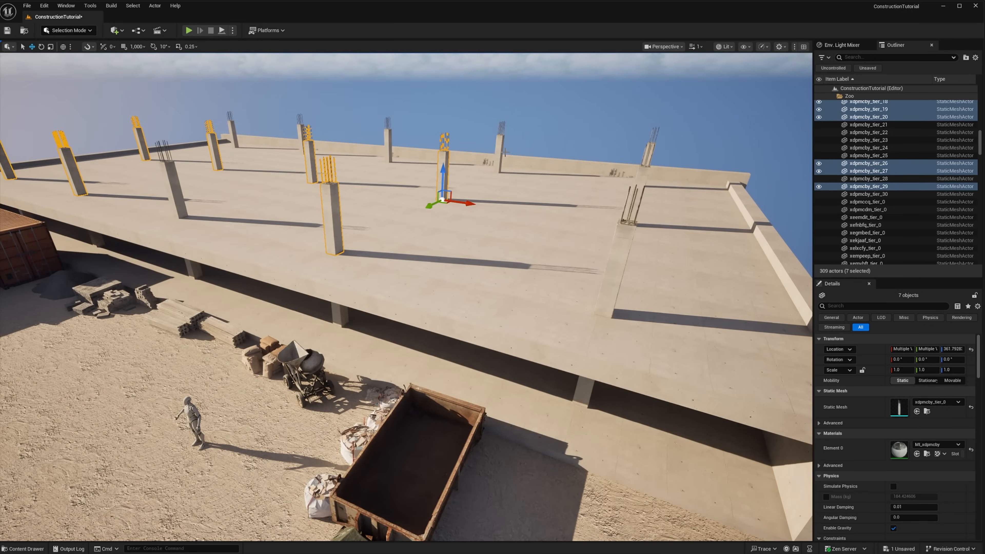
ctrl+click(500, 154)
right_drag(501, 155, 562, 159)
ctrl+click(337, 229)
right_drag(337, 239, 280, 233)
ctrl+click(617, 243)
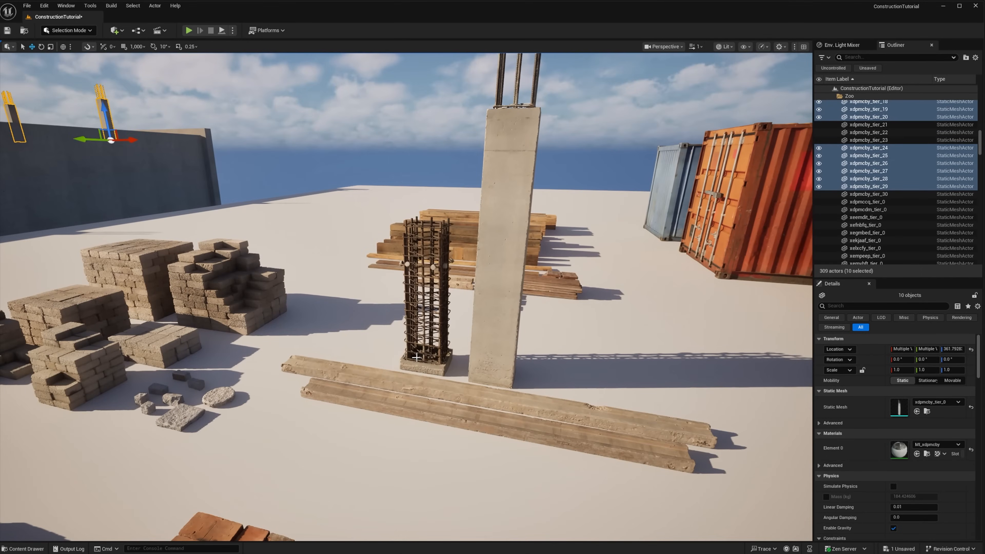
Replace the ten selected roof columns with the rebar cage mesh xdpldco_tier_0 from the asset zoo.
click(427, 295)
key(ctrl+b)
key(ctrl+z)
right_drag(349, 248, 271, 241)
right_click(301, 242)
mouse_move(342, 310)
mouse_move(478, 338)
click(566, 357)
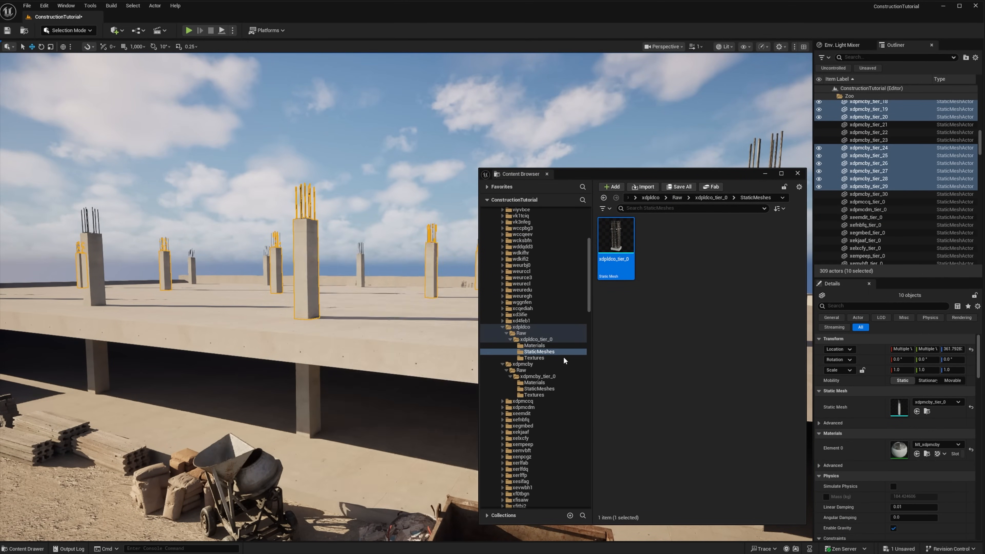
drag(623, 174, 0, 169)
right_drag(130, 95, 89, 87)
key(Escape)
click(669, 47)
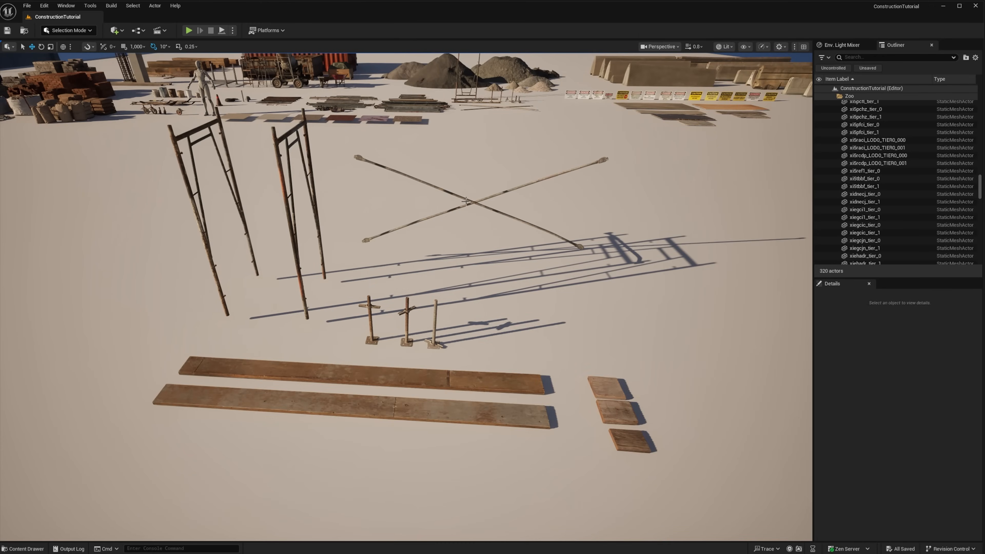
Focus on the X-shaped scaffolding brace and undo the last change to the scaffolding parts.
click(437, 233)
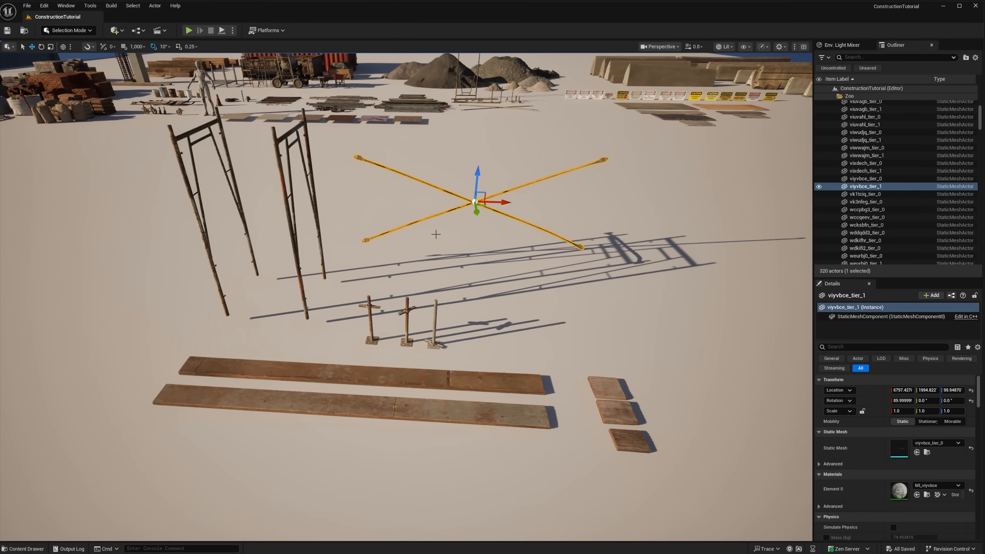
key(f)
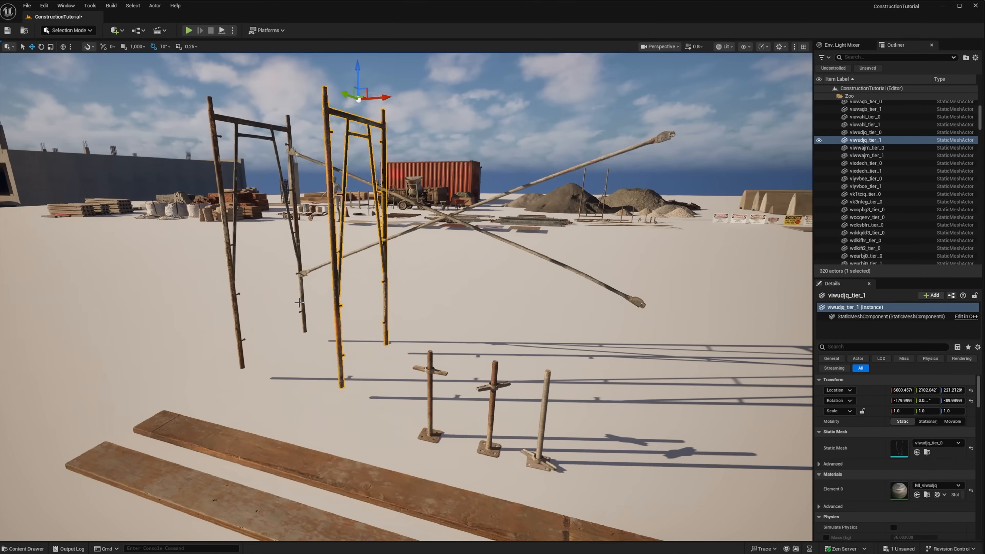
key(ctrl+z)
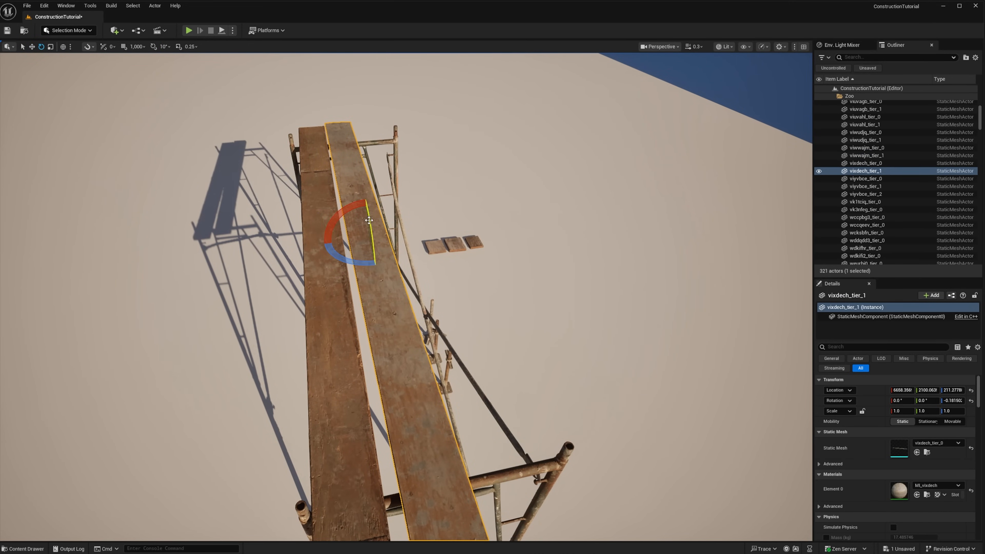
Adjust the second plank's position beside the first on top of the scaffolding frames and check the frame's feet.
alt+drag(432, 222, 551, 202)
drag(393, 280, 385, 280)
alt+drag(386, 280, 264, 306)
drag(505, 287, 458, 268)
click(512, 518)
key(f)
alt+drag(458, 268, 489, 268)
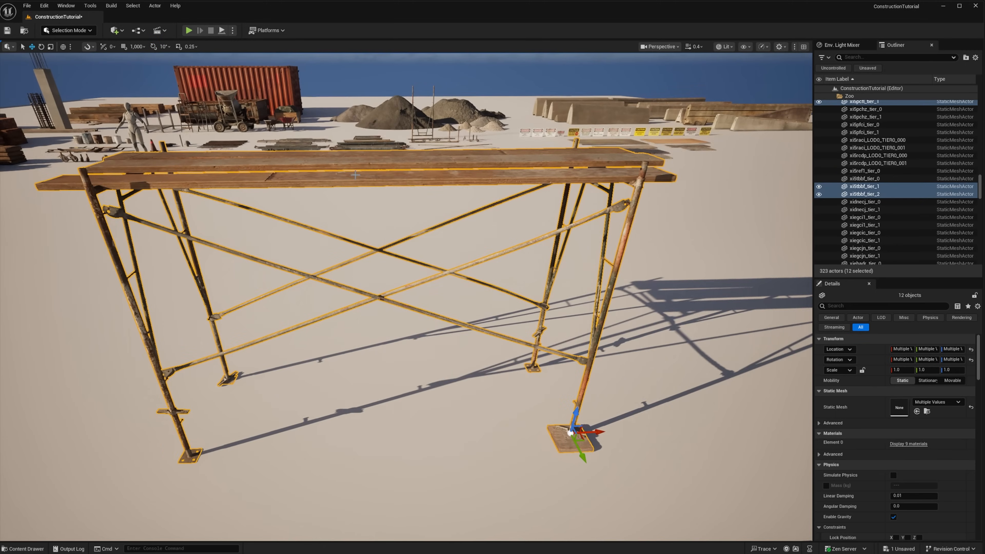
Create a packed level actor from the 12 scaffolding parts with a Center Min Z pivot, saving it as ASM_Scaffolding_01 in ConstructionTutorial/Assemblies with its blueprint.
right_click(355, 175)
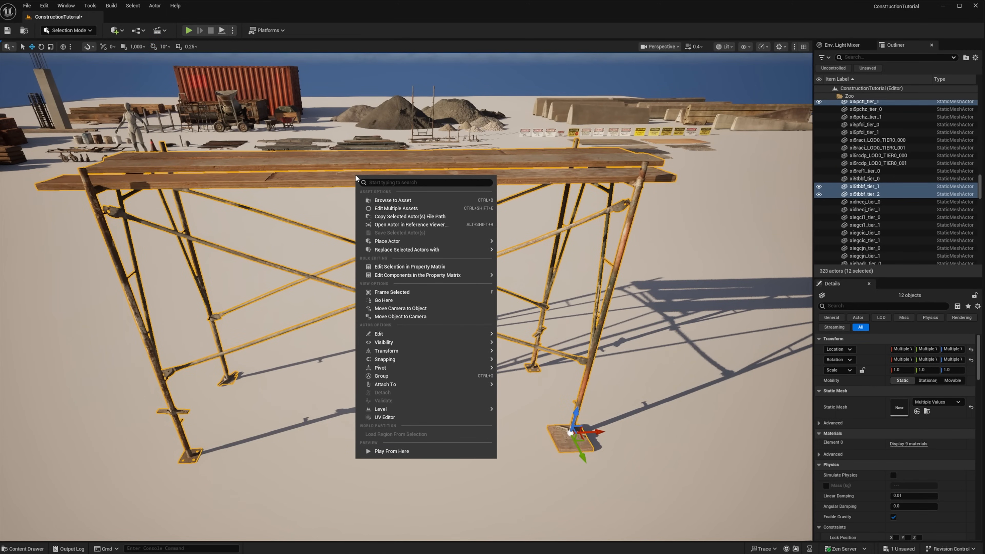
mouse_move(388, 409)
click(539, 422)
drag(81, 261, 237, 271)
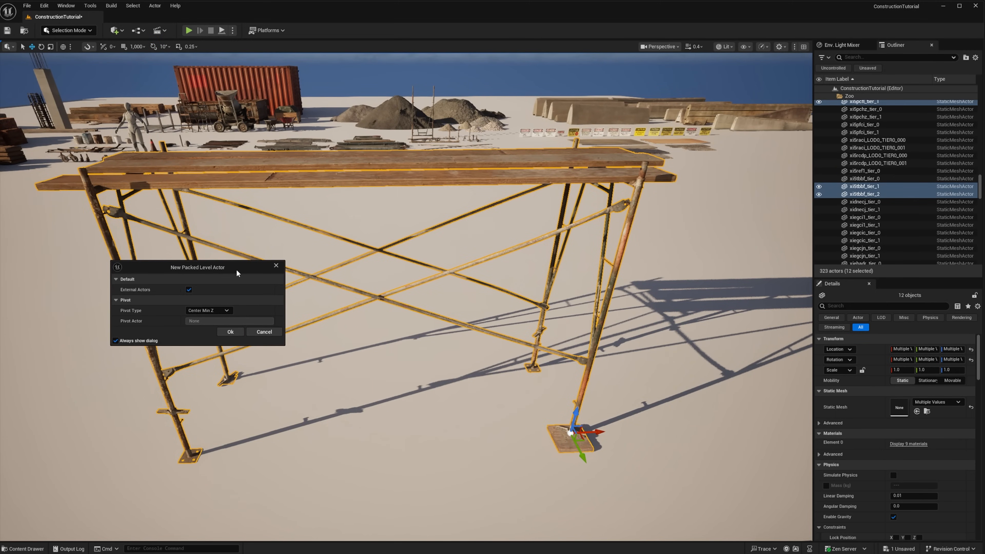
click(209, 319)
click(231, 332)
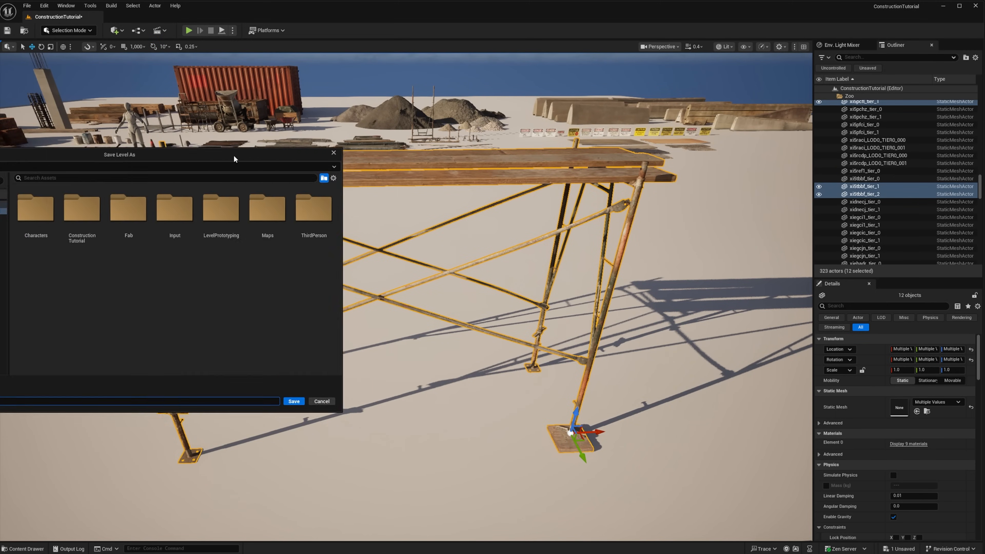
click(147, 219)
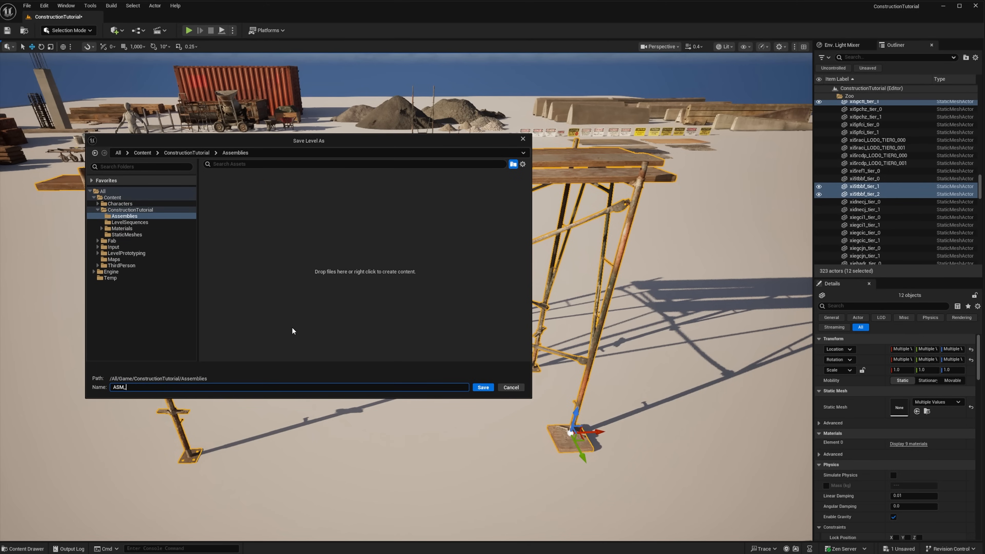
text(ASM_Scaffolding_01)
key(Return)
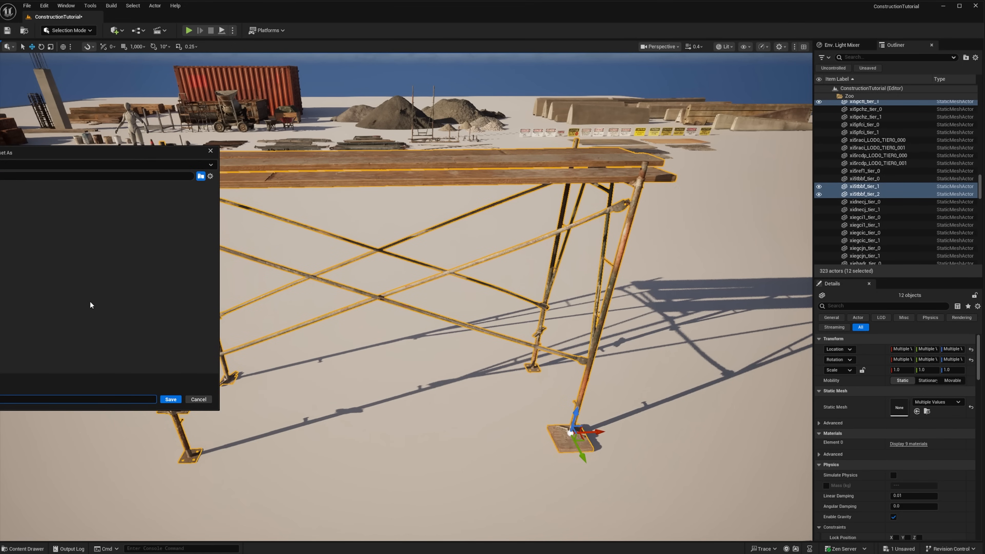
key(Return)
Place an instance of BP_ASM_Scaffolding_01 from the Assemblies folder beside the original scaffolding.
key(ctrl+b)
drag(136, 166, 187, 159)
drag(190, 225, 703, 284)
right_drag(703, 284, 572, 310)
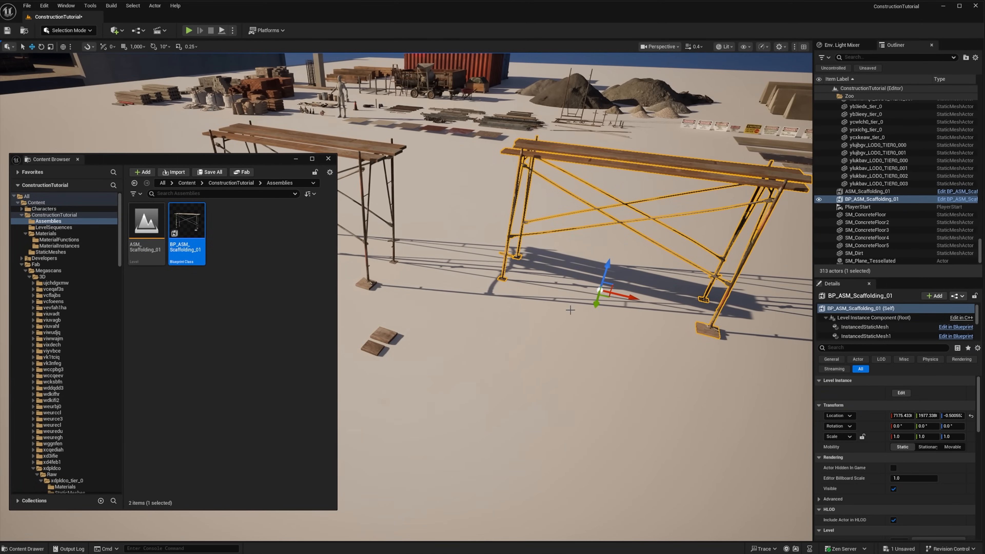
click(329, 159)
Move the new scaffolding instance nearer the first one and break it into its individual meshes.
right_drag(450, 240, 516, 249)
drag(529, 334, 451, 389)
right_click(450, 198)
mouse_move(516, 410)
mouse_move(640, 440)
click(716, 477)
click(55, 297)
Rotate the front base jack of the broken-out scaffolding around Z to vary its orientation.
right_drag(285, 276, 284, 302)
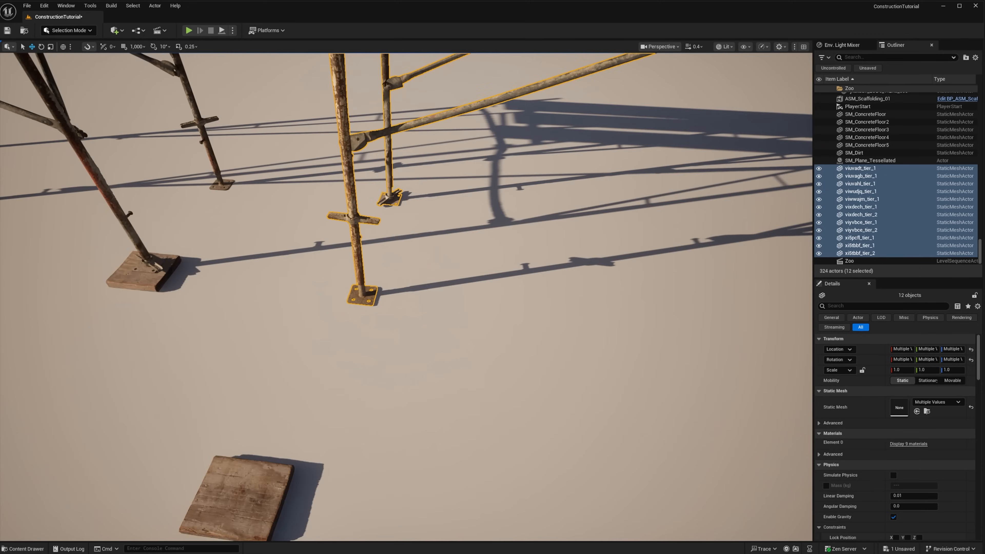
click(361, 296)
key(e)
key(ctrl+grave)
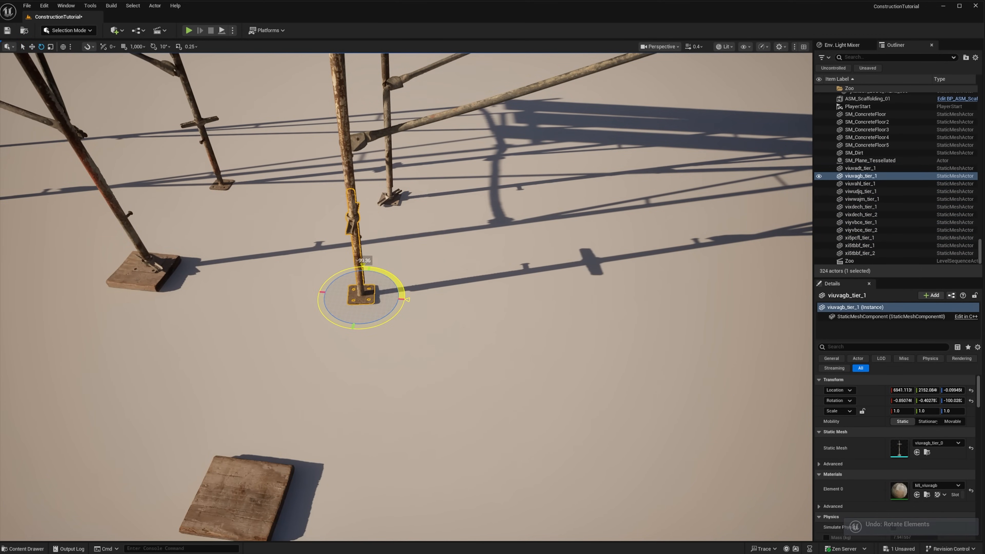
Delete the wooden pad beneath the front foot of the second scaffolding.
right_drag(434, 255, 419, 209)
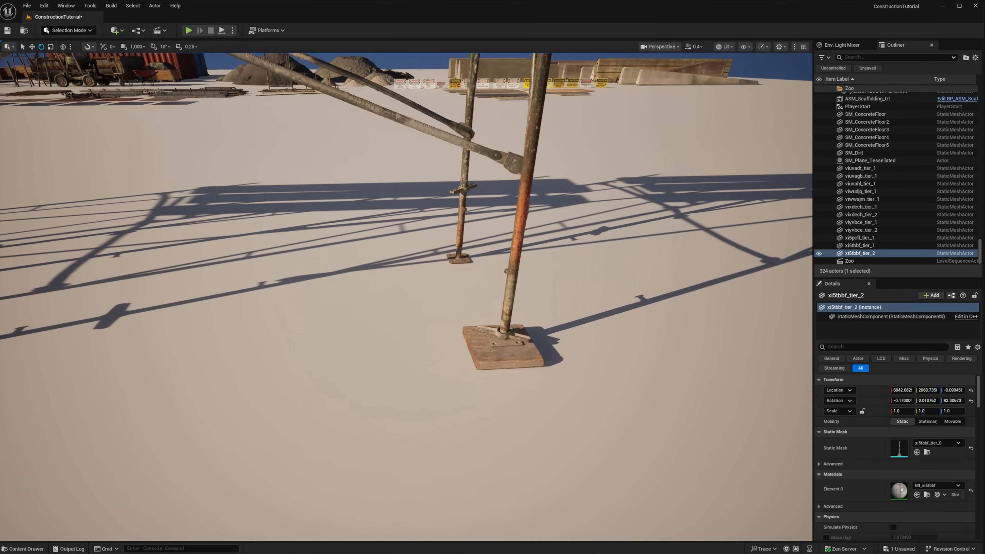
click(480, 358)
key(Delete)
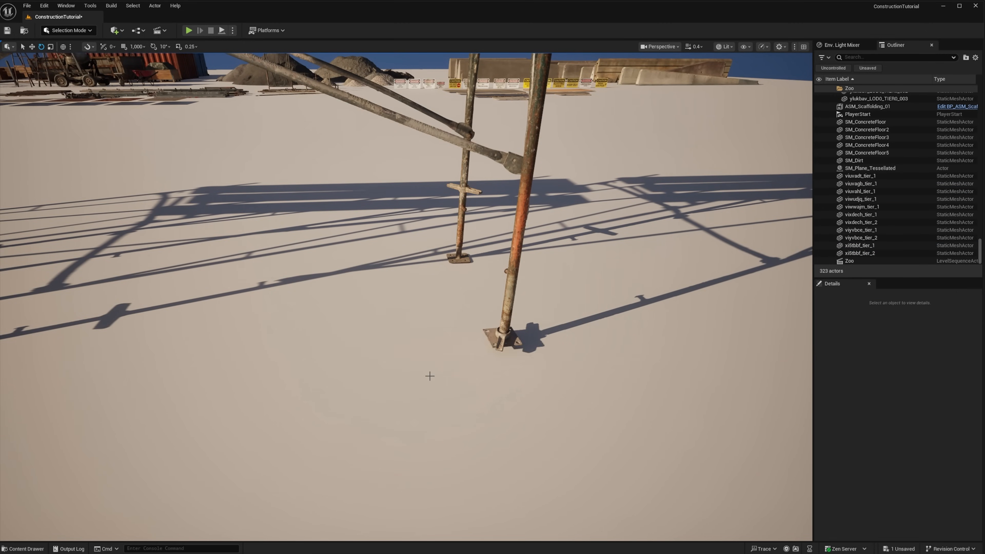
Copy a small wooden pad and position it beneath a different foot of the second scaffolding.
right_drag(431, 376, 388, 374)
click(278, 306)
right_drag(358, 300, 427, 297)
click(471, 293)
key(w)
right_drag(504, 318, 528, 363)
key(ctrl+v)
drag(495, 362, 485, 299)
click(484, 269)
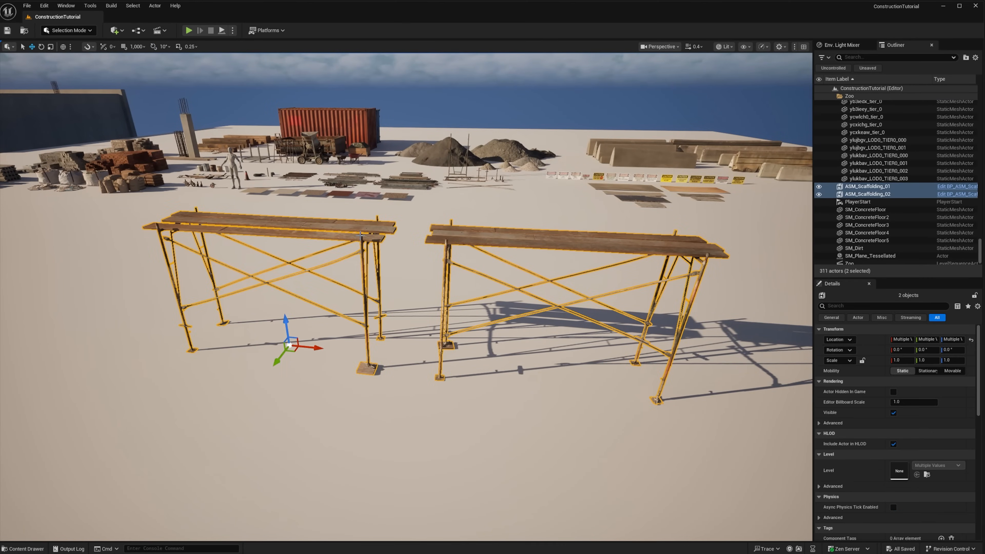
Place copies of both scaffolding assemblies on the building site and move them across towards the skip.
key(Escape)
scroll(576, 141, up, 4)
right_drag(576, 141, 569, 294)
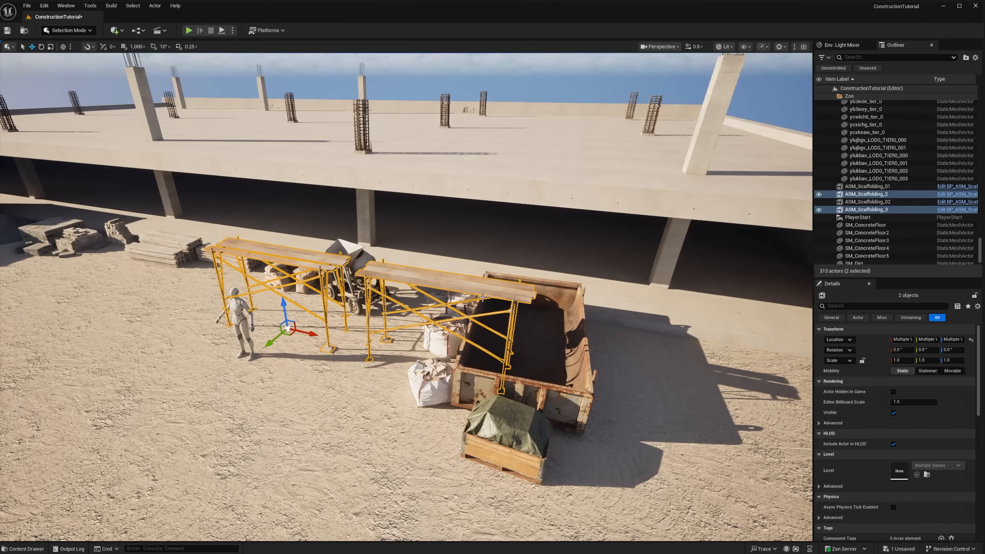
drag(310, 326, 691, 354)
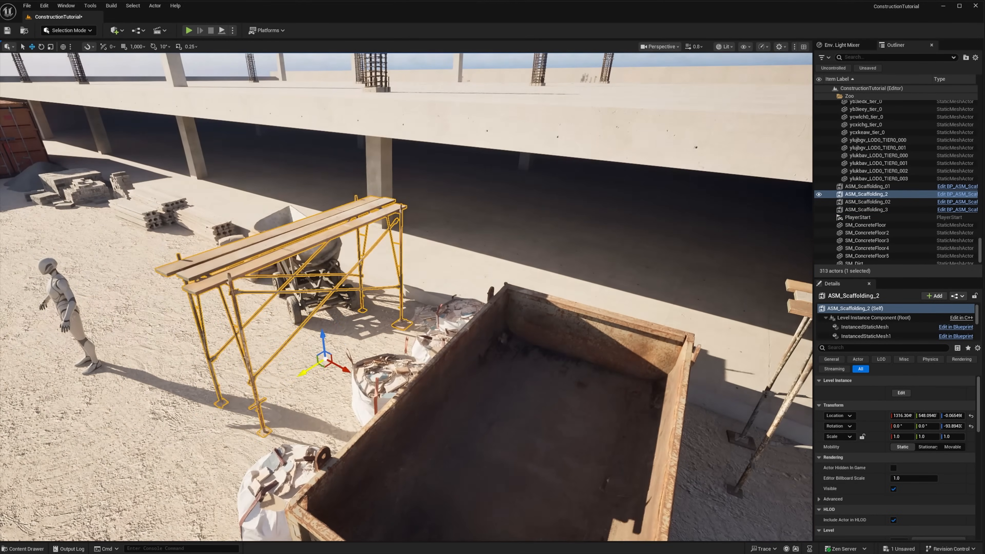
Look through MainCamera to check the scaffolding's placement beside the cement mixer, and return to the perspective view.
click(864, 163)
click(542, 512)
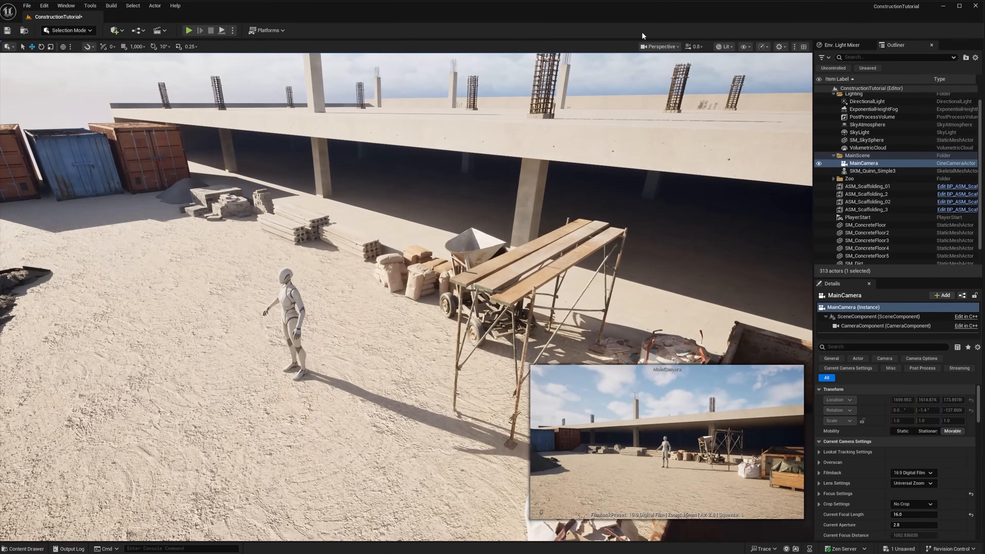
click(659, 47)
click(668, 114)
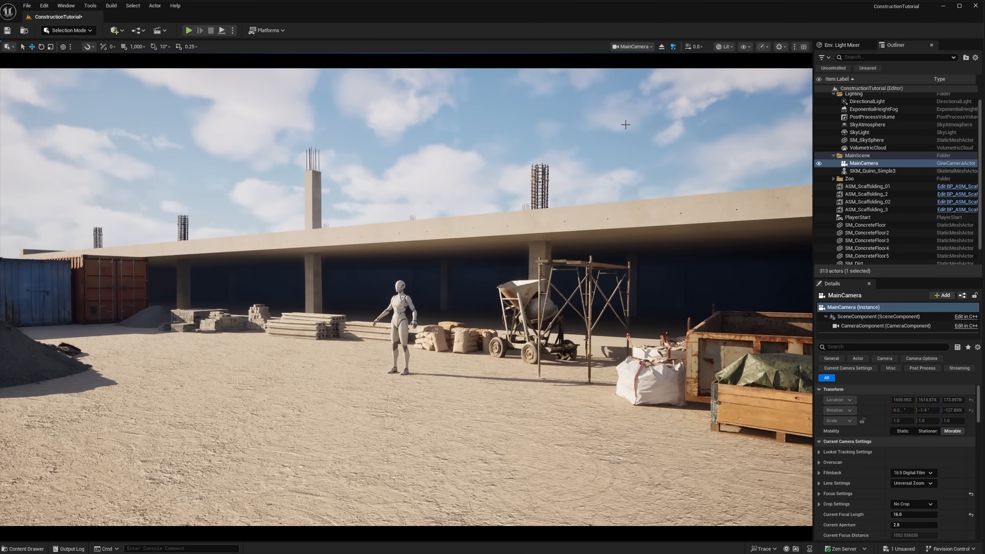
click(673, 46)
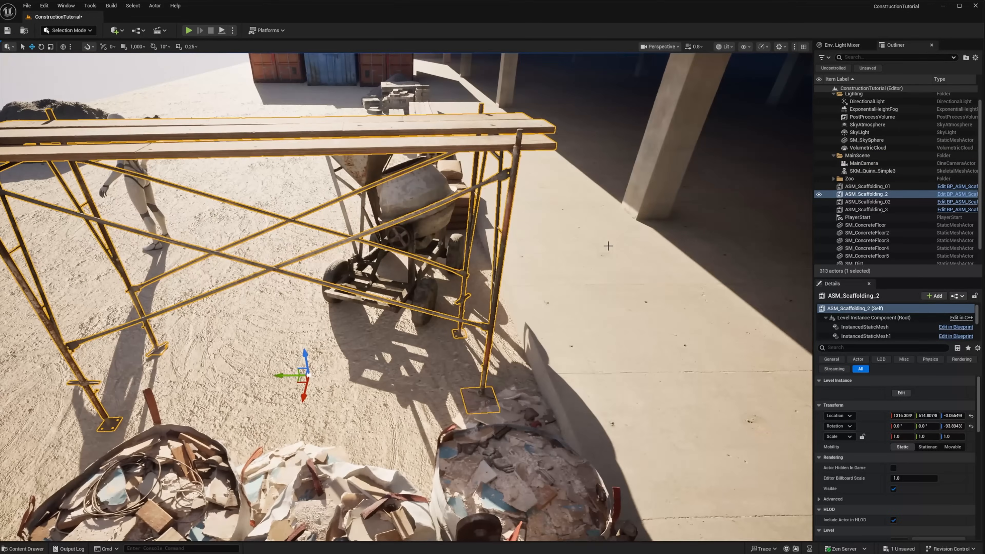
Move a scaffolding copy onto the concrete roof and add a second scaffolding in line with it.
click(482, 287)
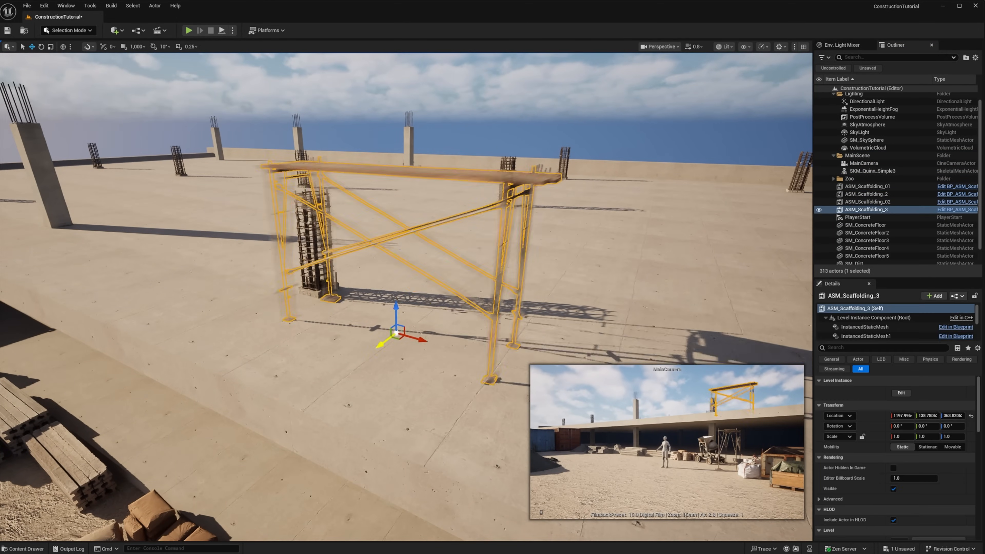
drag(381, 344, 490, 262)
drag(531, 257, 590, 265)
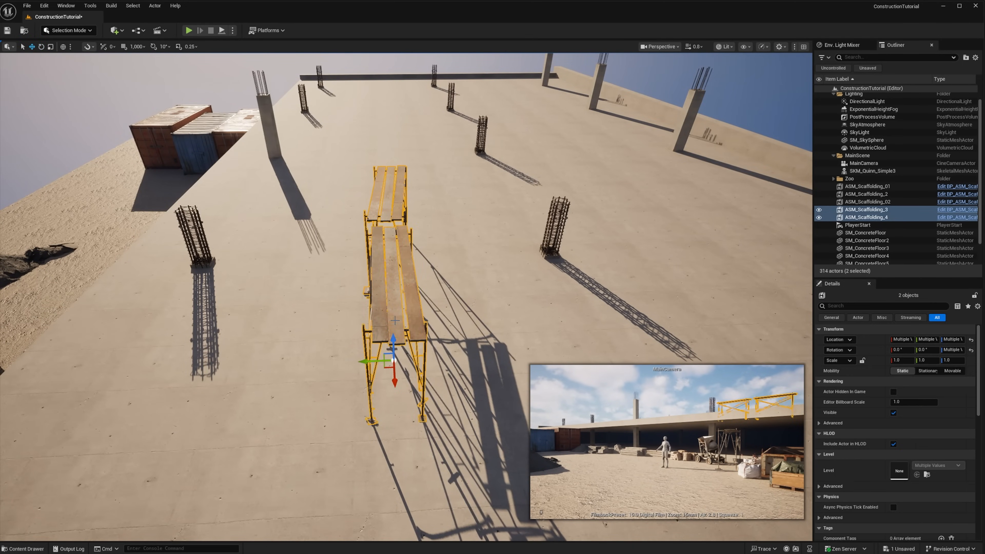
Duplicate the pair of roof scaffoldings and place the two pairs apart, next to the rebar columns.
drag(372, 362, 225, 327)
drag(209, 313, 499, 249)
key(w)
key(Escape)
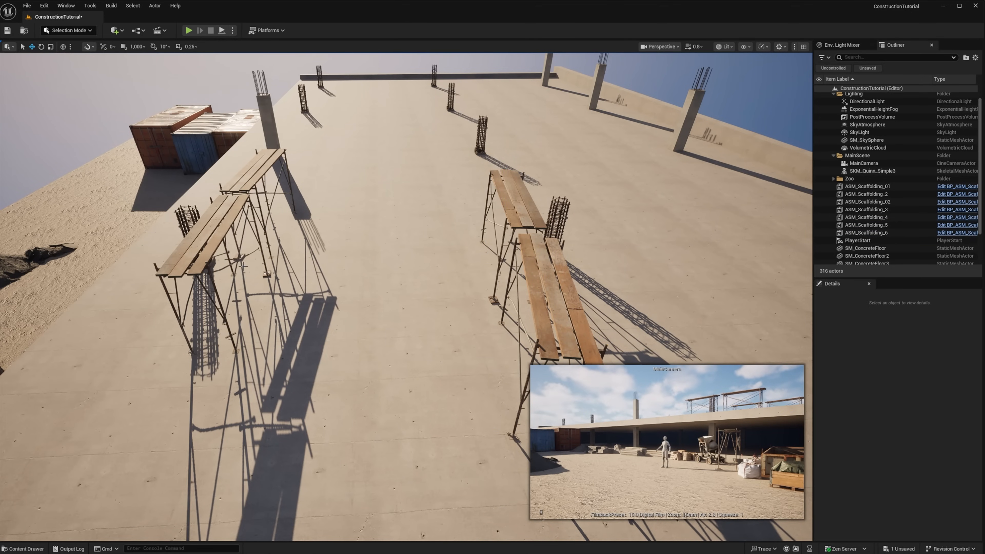
Rotate one of the roof scaffoldings crosswise and reposition it against its neighbour near the roof's front edge.
click(213, 257)
key(e)
drag(233, 337, 286, 289)
key(w)
right_drag(295, 287, 404, 264)
key(e)
drag(409, 455, 396, 453)
key(w)
drag(382, 419, 411, 407)
key(Escape)
right_drag(222, 271, 388, 277)
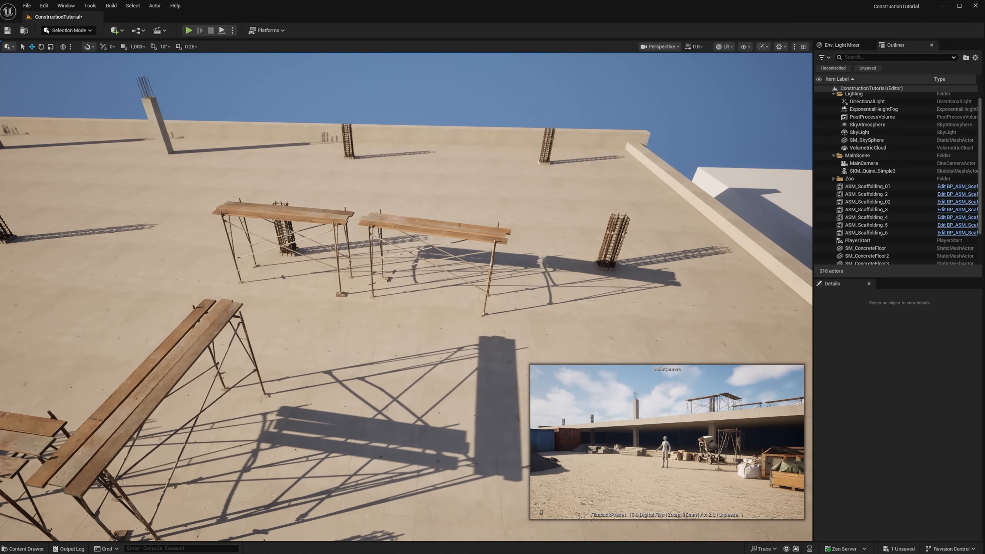
Duplicate the two in-line roof scaffoldings, rotate the copies, and position them at an angle to the originals.
click(394, 227)
shift+click(270, 243)
key(e)
alt+drag(454, 319, 487, 303)
key(w)
drag(442, 303, 517, 375)
key(g)
right_drag(458, 280, 447, 267)
Look through MainCamera and turn the ground scaffolding at the cement mixer so its long side faces the camera.
click(659, 47)
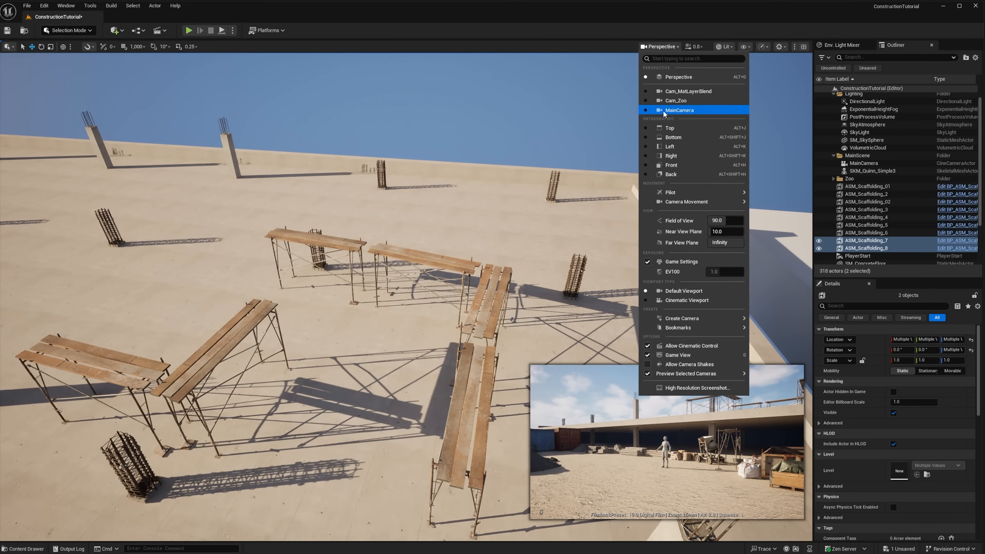
click(668, 109)
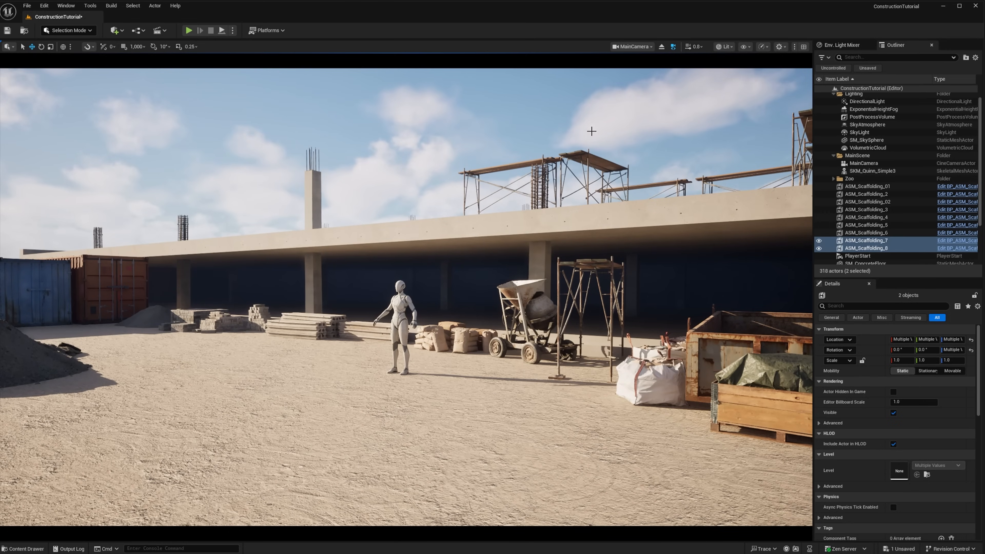
click(586, 263)
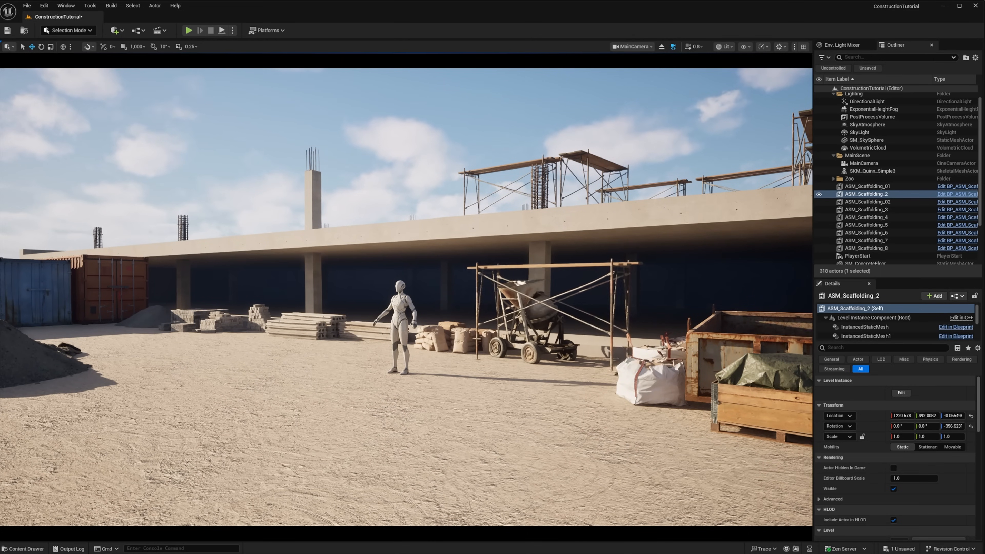
click(661, 46)
Rotate and move the ground scaffolding away from the cement mixer to the plank stacks beside the cement bags.
right_drag(504, 233, 504, 256)
key(e)
drag(605, 186, 622, 189)
key(w)
mouse_move(368, 305)
mouse_down()
mouse_move(381, 300)
mouse_move(356, 301)
mouse_move(359, 292)
mouse_up()
click(326, 272)
right_drag(408, 248, 465, 272)
drag(361, 531, 330, 534)
right_drag(466, 272, 400, 249)
drag(461, 333, 472, 335)
right_drag(529, 213, 527, 213)
Duplicate the first scaffolding assembly in the asset zoo area and break the copy into its individual parts.
click(287, 236)
right_drag(427, 117, 401, 90)
scroll(941, 455, down, 3)
mouse_move(407, 272)
right_down()
mouse_move(381, 279)
mouse_move(392, 276)
right_up()
click(407, 326)
alt+drag(373, 424, 382, 320)
right_drag(421, 344, 498, 332)
key(Delete)
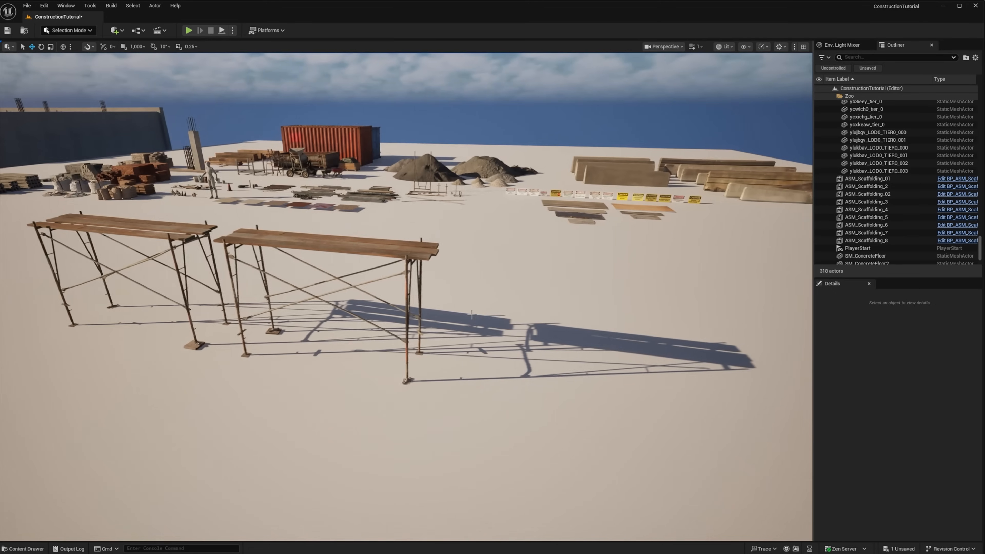
key(ctrl+z)
right_click(556, 281)
mouse_move(726, 512)
click(811, 523)
Delete the feet and the wooden pad from the legs of the broken-apart scaffolding.
click(56, 295)
right_drag(271, 295, 256, 318)
click(275, 341)
ctrl+click(218, 272)
ctrl+click(229, 249)
ctrl+click(254, 318)
ctrl+click(160, 475)
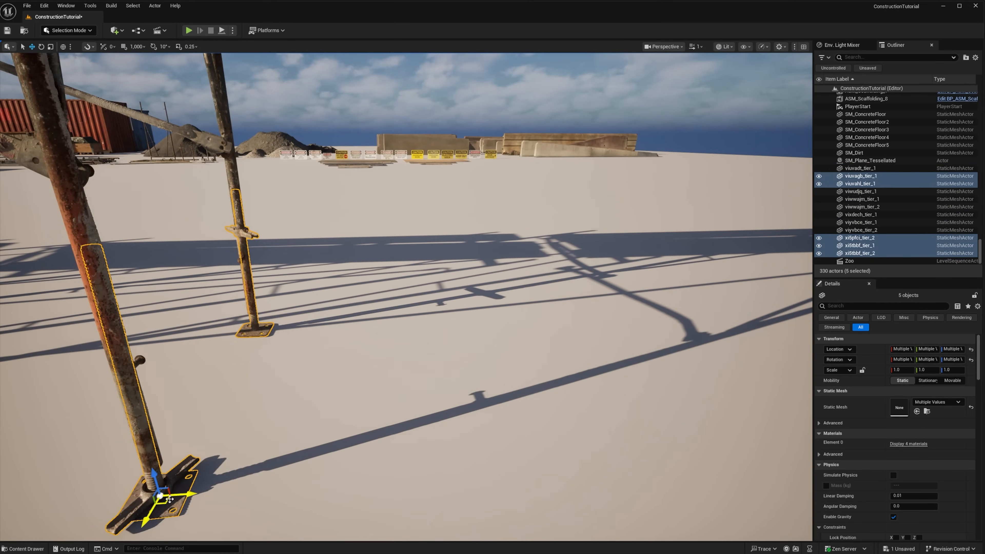
key(Delete)
Select all seven remaining parts of the footless scaffolding and start packing them into a new level assembly.
right_drag(159, 476, 194, 388)
click(142, 272)
ctrl+click(240, 194)
ctrl+click(272, 141)
ctrl+click(271, 147)
ctrl+click(271, 121)
right_drag(485, 248, 504, 268)
ctrl+click(551, 252)
right_click(445, 282)
mouse_move(482, 236)
click(637, 255)
Save the packed level as ASM_Scaffolding_01_NoBottom in the Assemblies folder, together with its blueprint.
drag(215, 259, 223, 259)
click(238, 325)
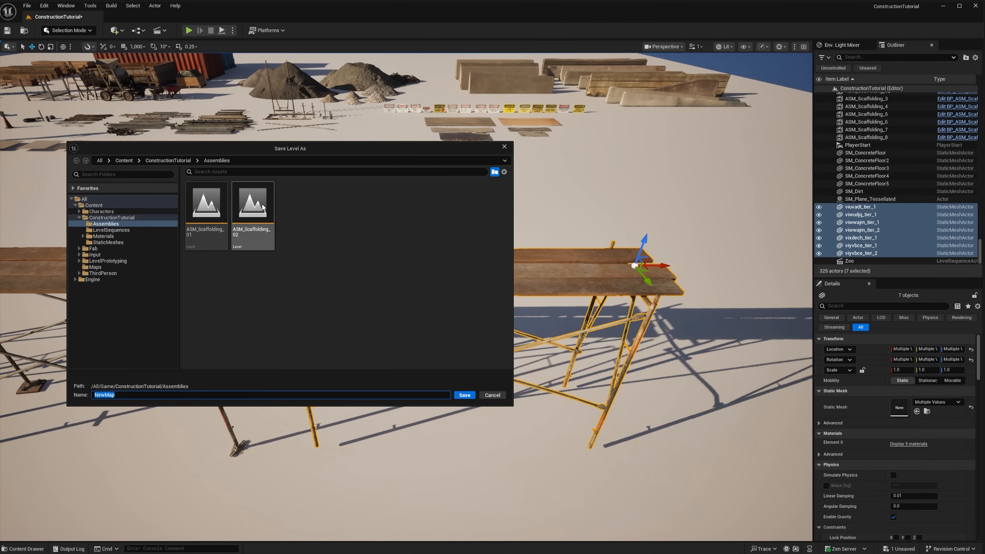
text(ttom)
key(Return)
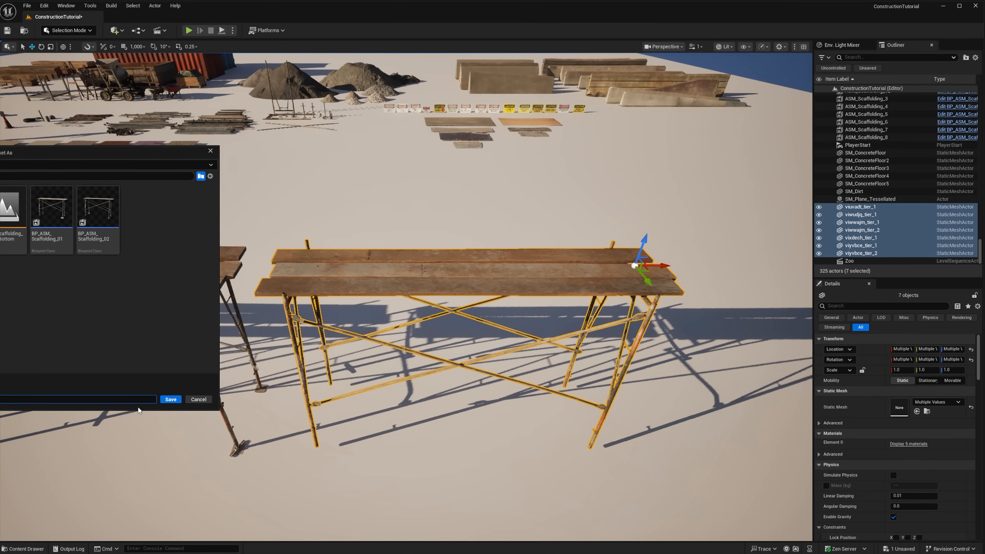
key(Return)
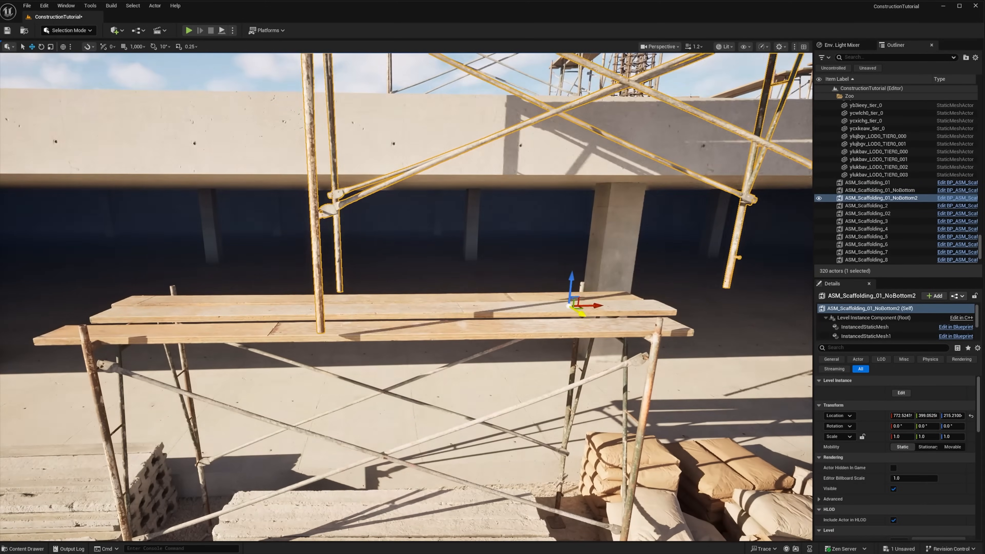
Align a copy of ASM_Scaffolding_01_NoBottom on top of the ground scaffolding so the legs meet and form a tower.
drag(582, 314, 579, 312)
drag(596, 306, 406, 306)
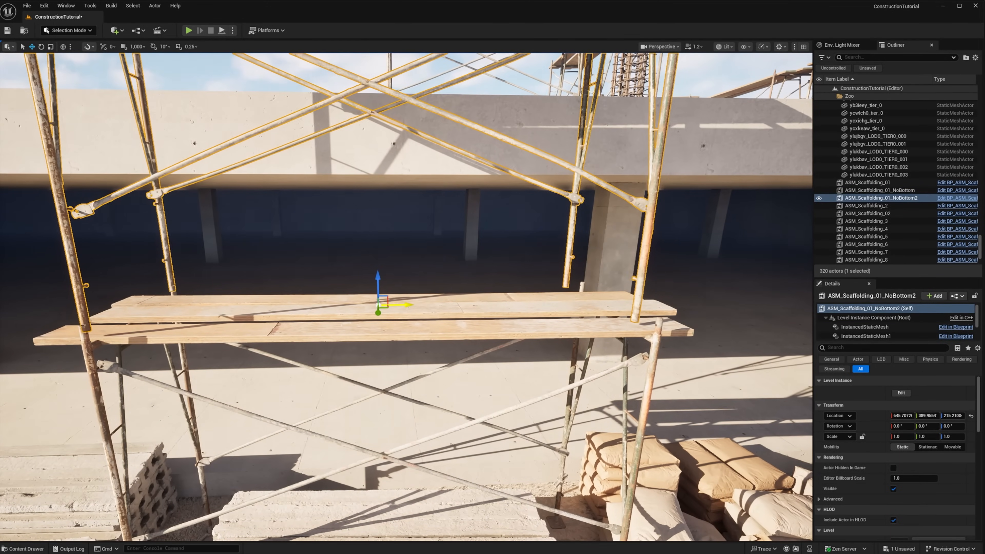
right_drag(406, 305, 495, 293)
drag(577, 352, 580, 353)
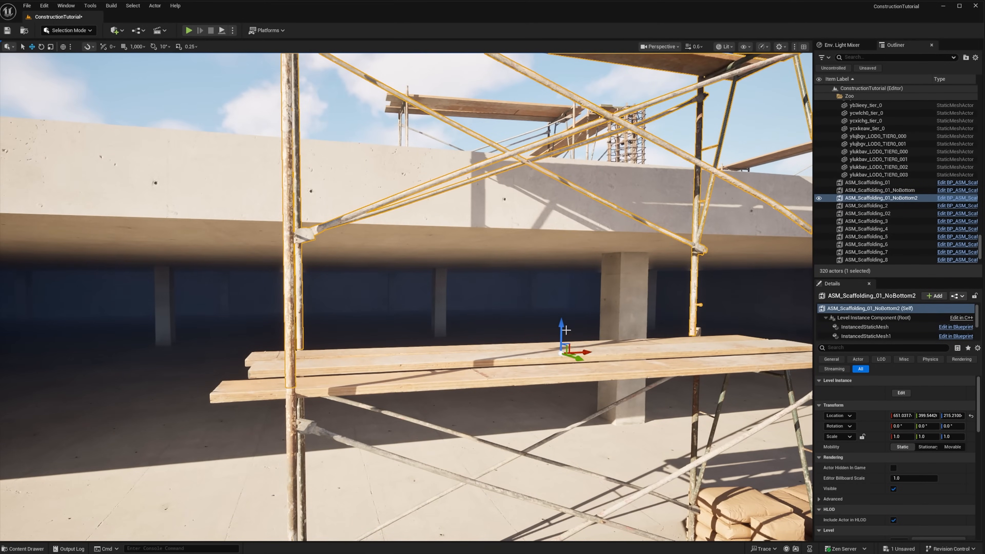
right_drag(571, 331, 558, 335)
key(g)
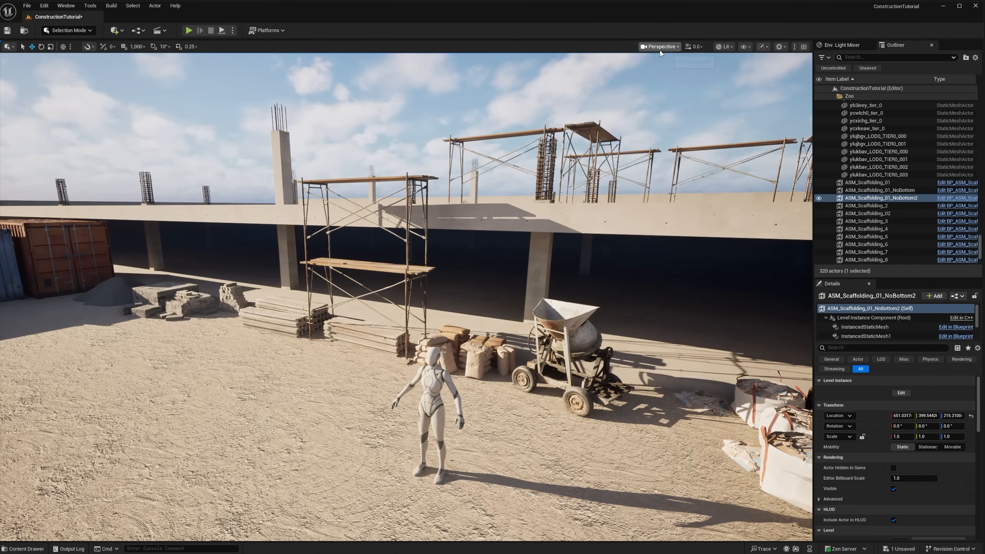
Collapse the Zoo folder and select MainCamera to keep its preview visible in the perspective view.
click(659, 47)
click(644, 168)
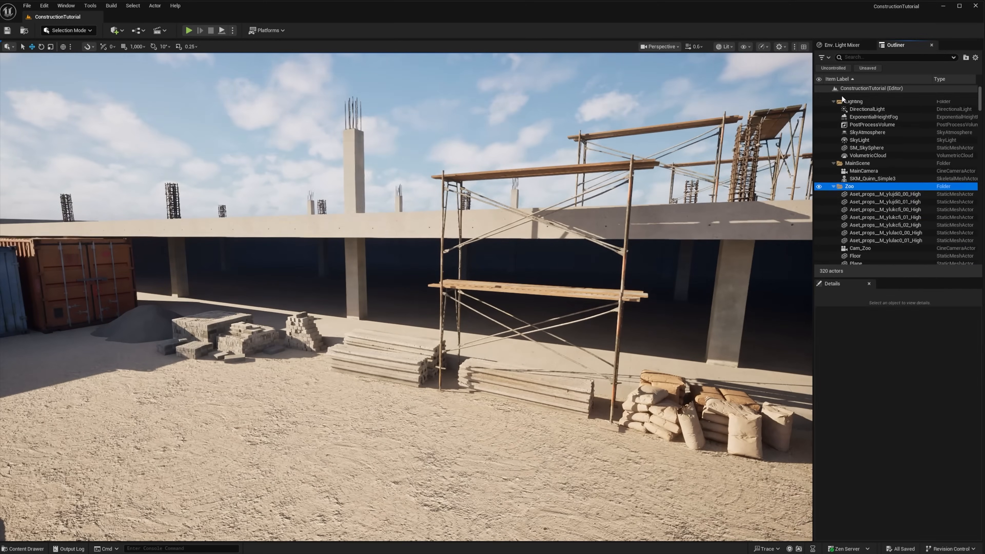
click(834, 187)
click(864, 163)
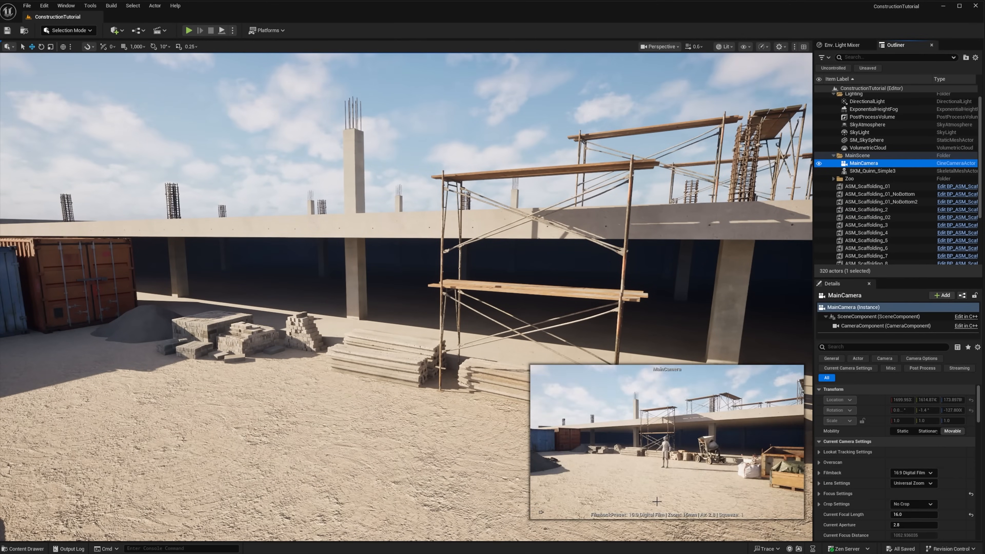
Select both levels of the scaffolding tower and move it towards the orange container.
right_drag(434, 213, 456, 242)
click(456, 236)
ctrl+click(466, 116)
drag(645, 159, 325, 115)
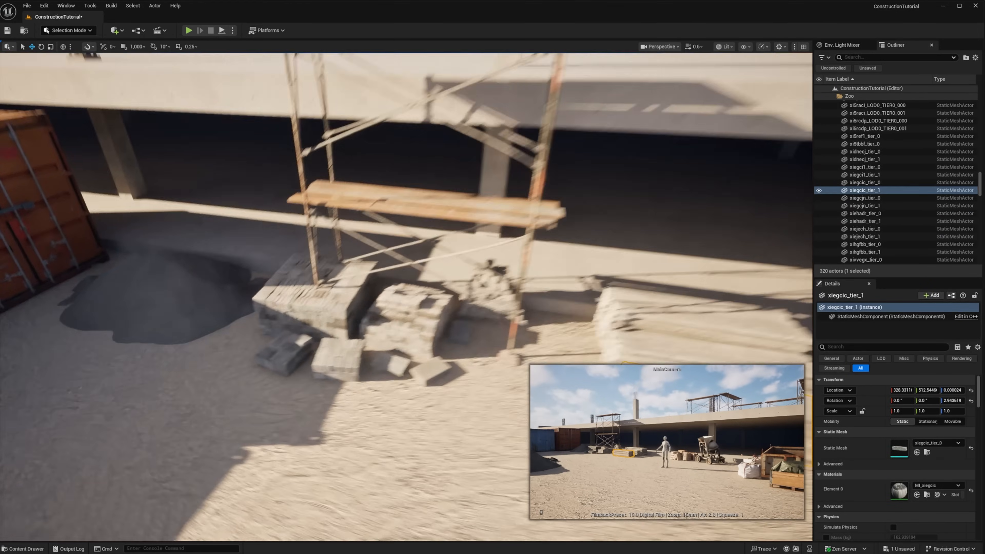
Move the brick piles between the plank stacks and the cement bags, and shift the planks and bricks together.
right_drag(407, 272, 406, 272)
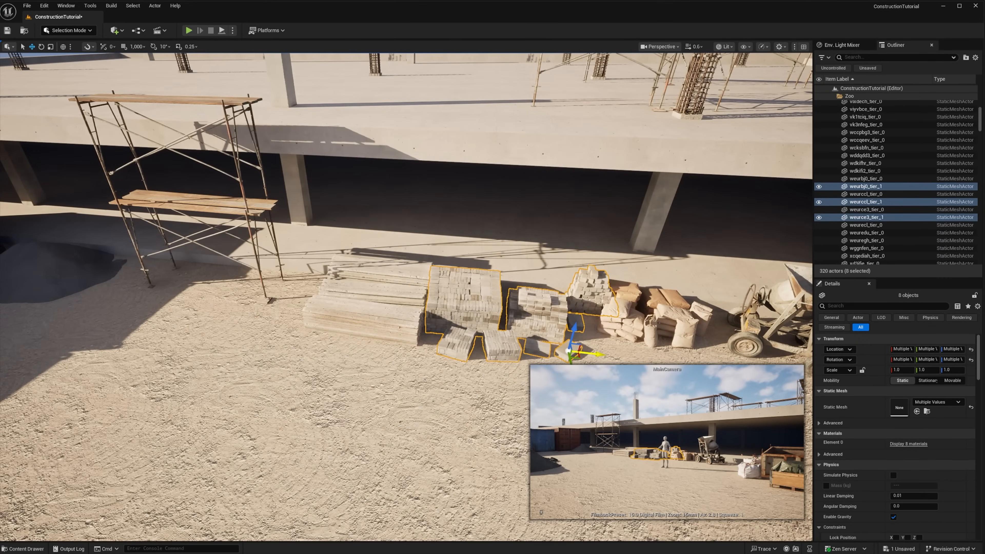
ctrl+click(348, 310)
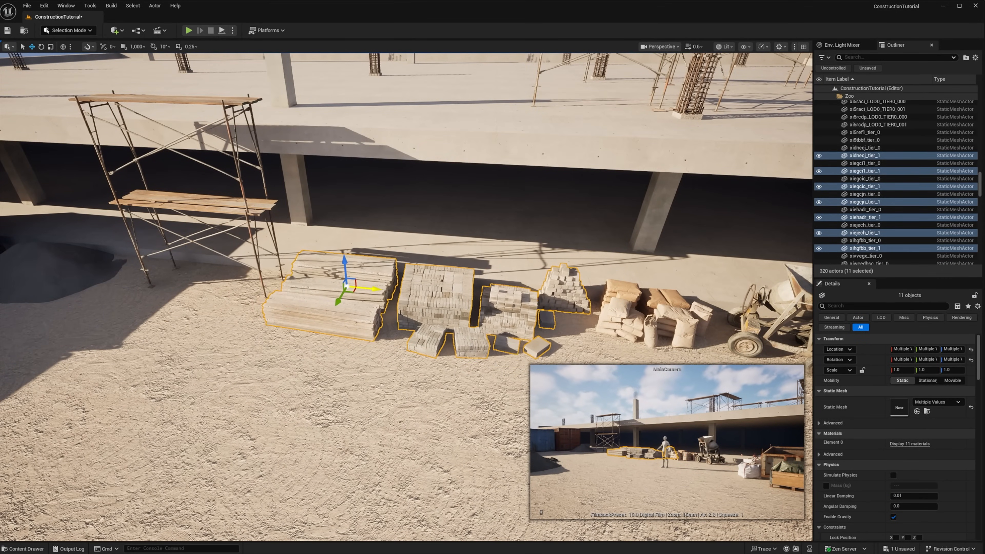
right_drag(406, 272, 406, 272)
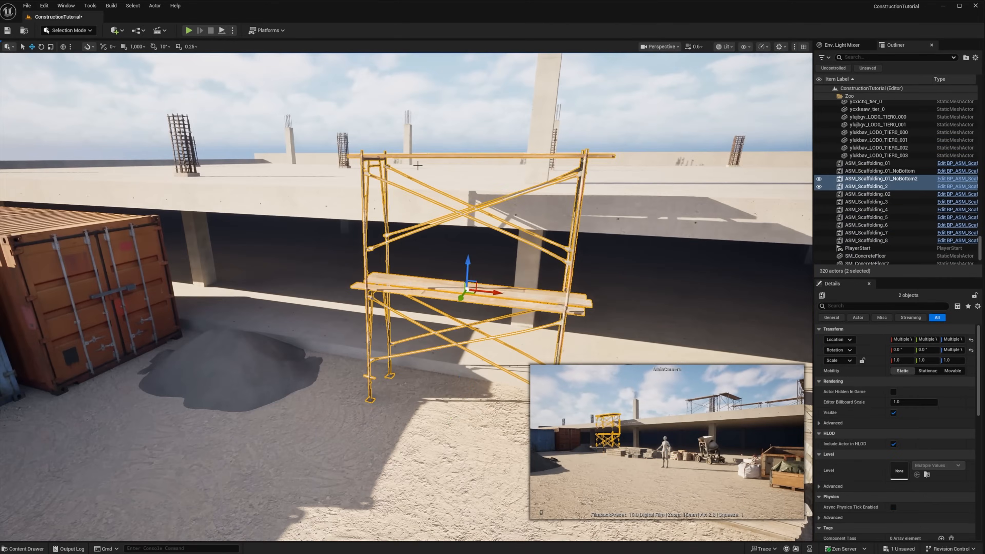
right_drag(407, 272, 407, 271)
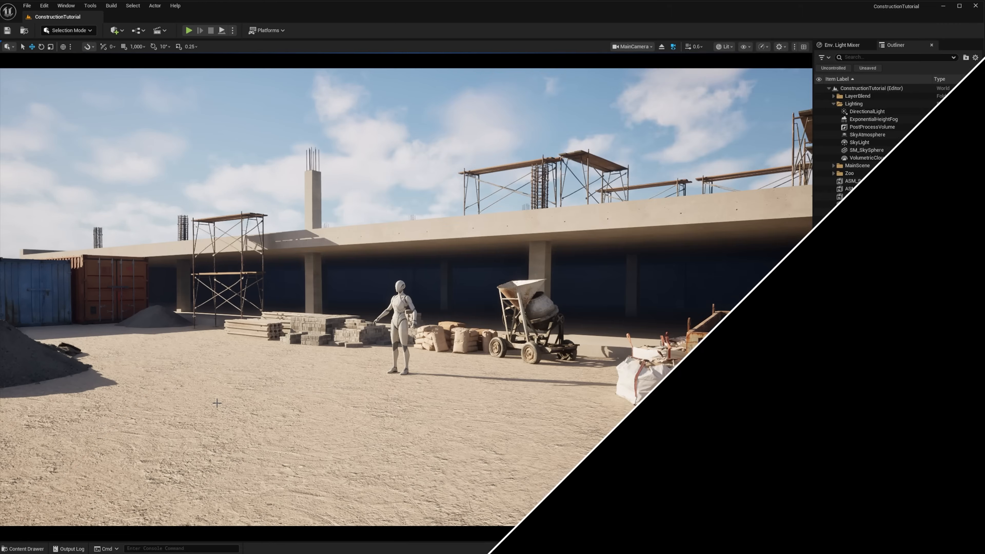
Adjust the sun direction in the MainCamera view so sunlight falls on the containers, mannequin and cement mixer.
key(Escape)
key(ctrl+l)
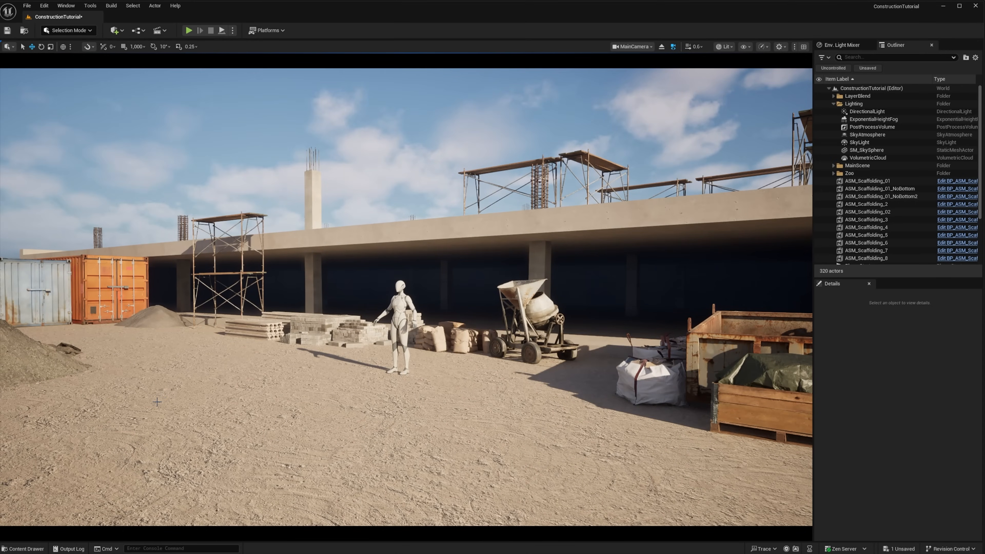
key(ctrl+l)
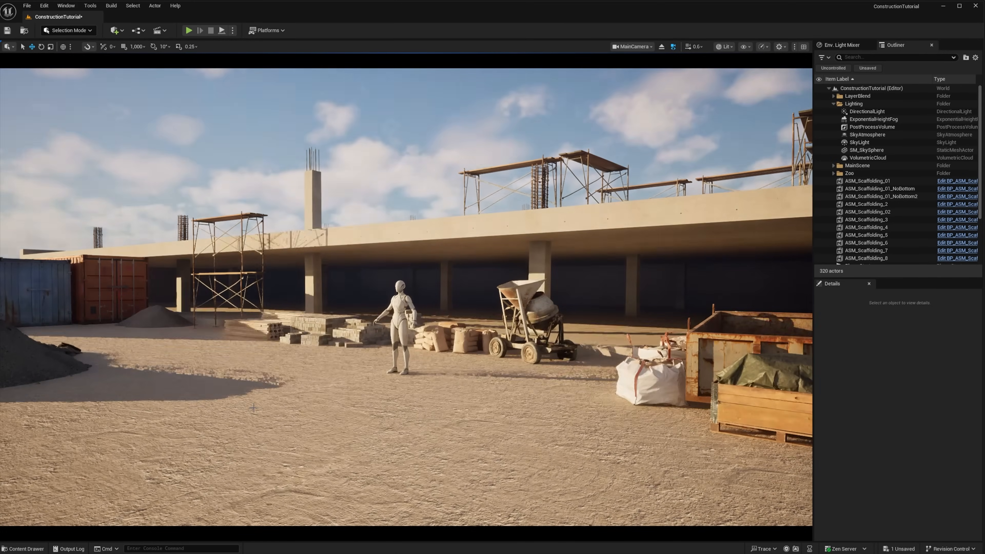
key(ctrl+l)
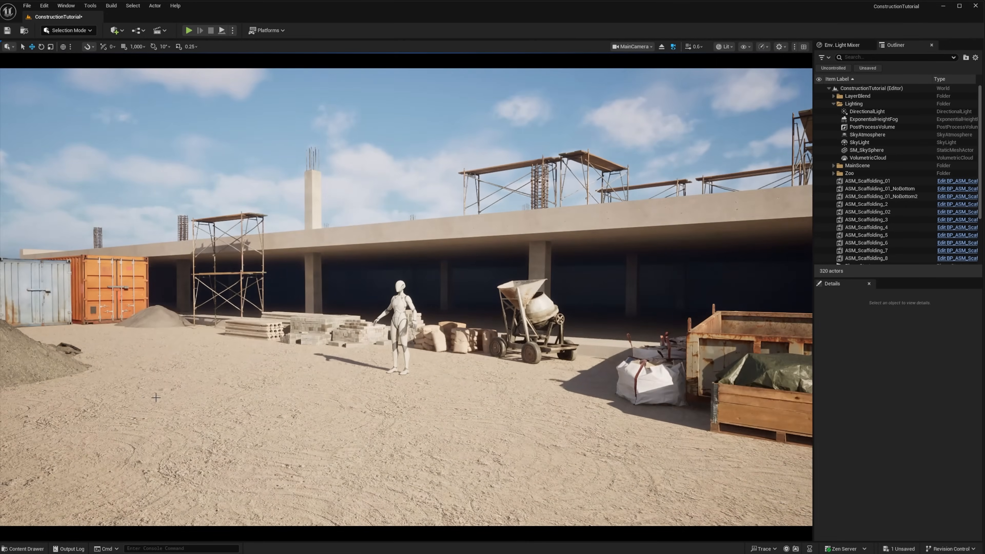
key(ctrl+l)
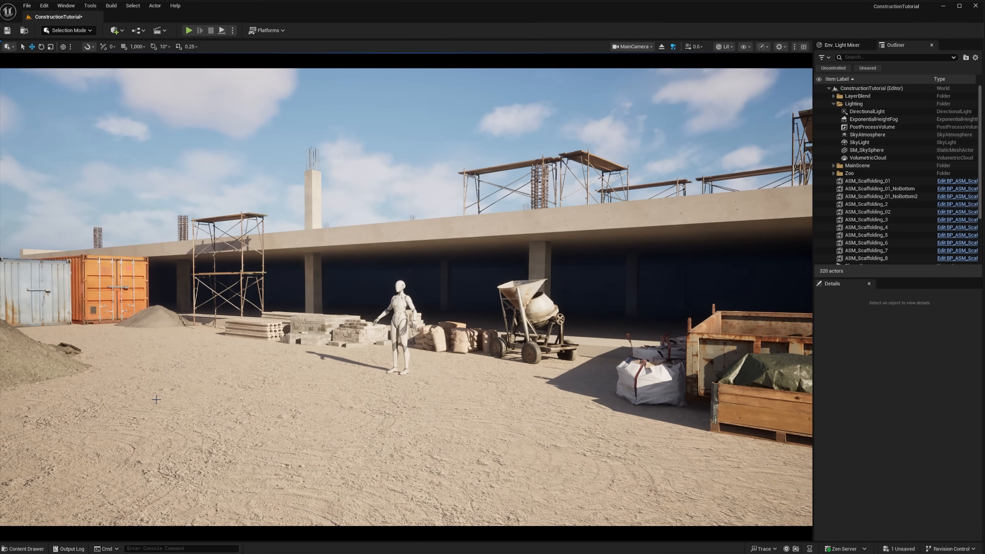
Lower the SkyLight's Intensity Scale, trying 0.5 and 0.2 before settling on 0.3.
click(860, 142)
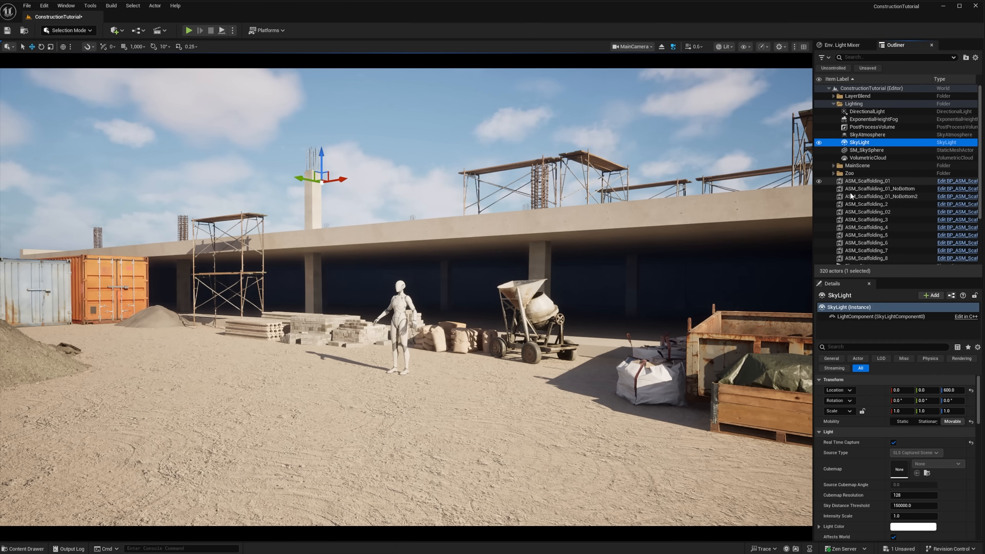
scroll(846, 382, down, 3)
text(0.5)
key(Return)
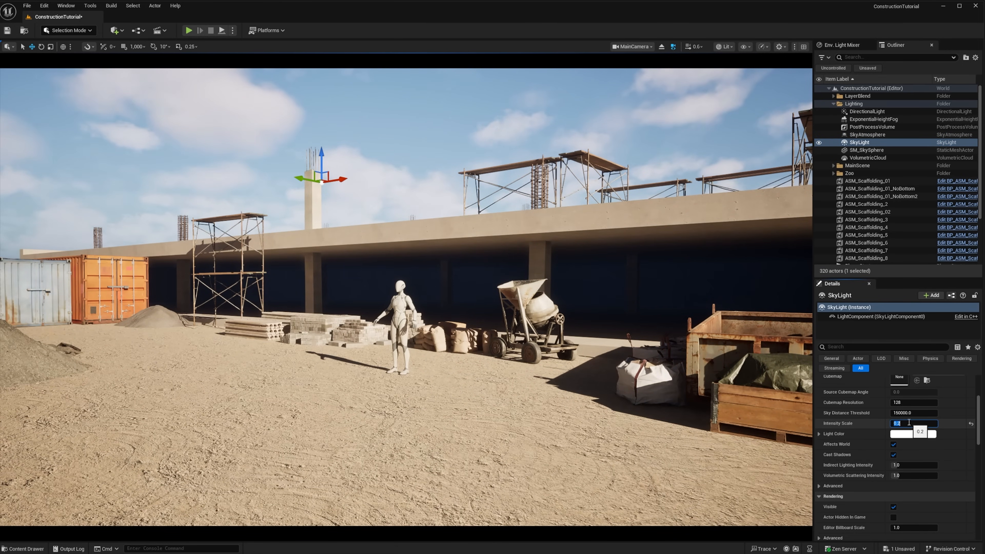
text(0.2)
key(Return)
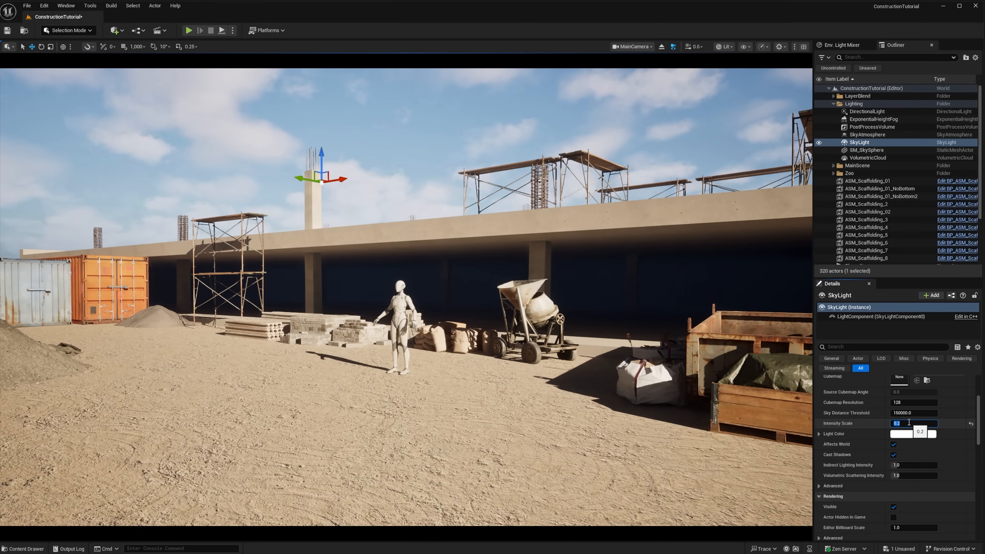
text(0)
key(Return)
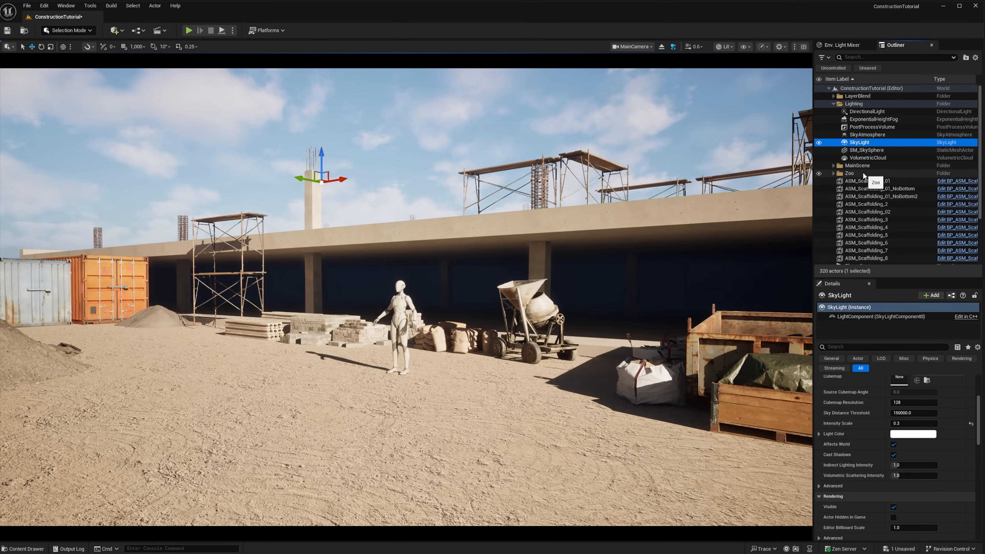
Set the ExponentialHeightFog's Start Distance to 5000.
click(871, 120)
scroll(853, 477, up, 5)
scroll(864, 452, down, 3)
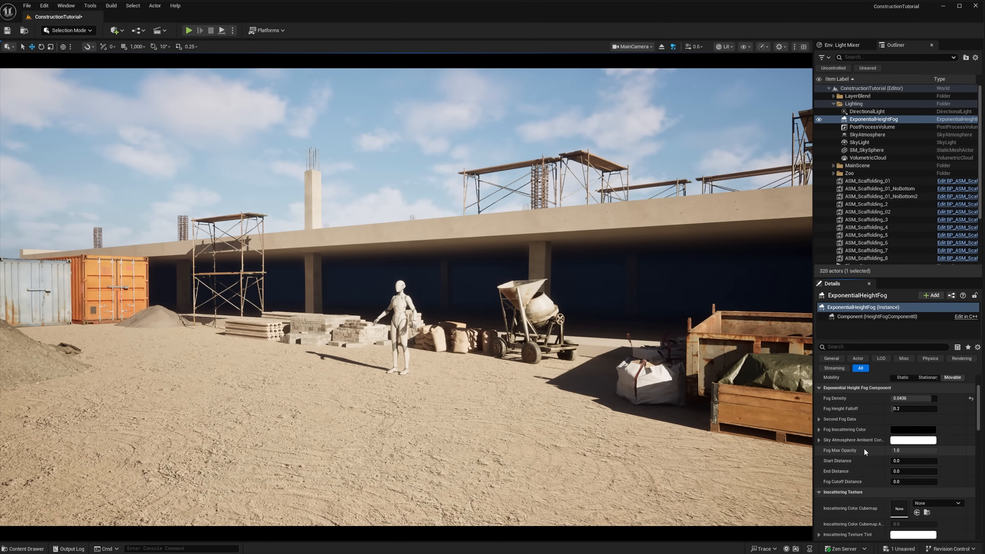
drag(902, 460, 926, 460)
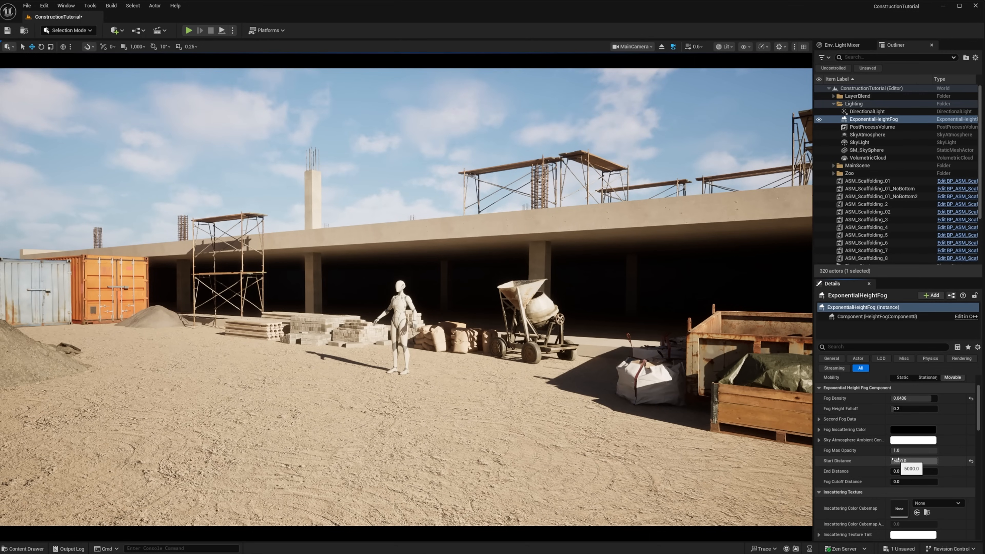
Set the DirectionalLight's Indirect Lighting Intensity to 1.5 after trying 2.
click(875, 112)
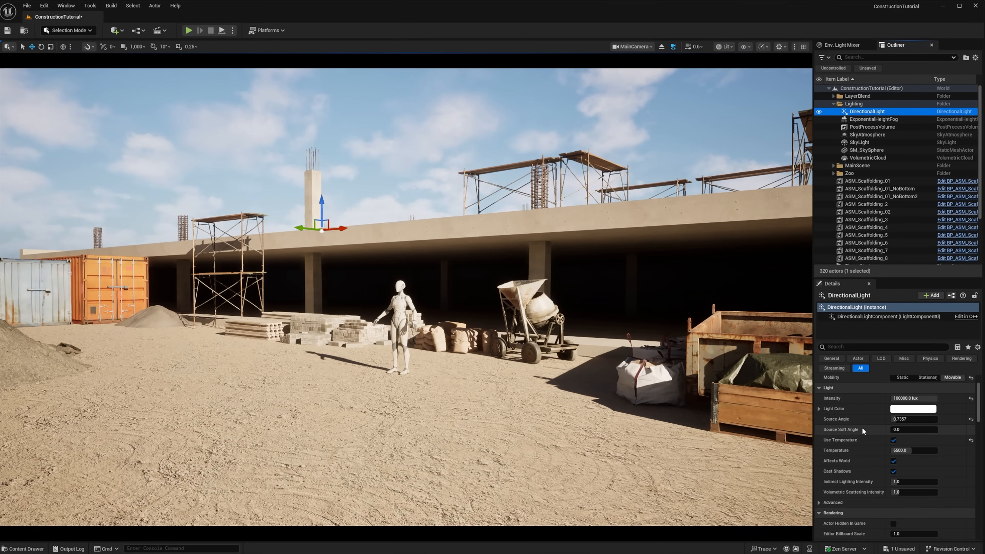
click(903, 481)
text(2)
key(Return)
text(1.5)
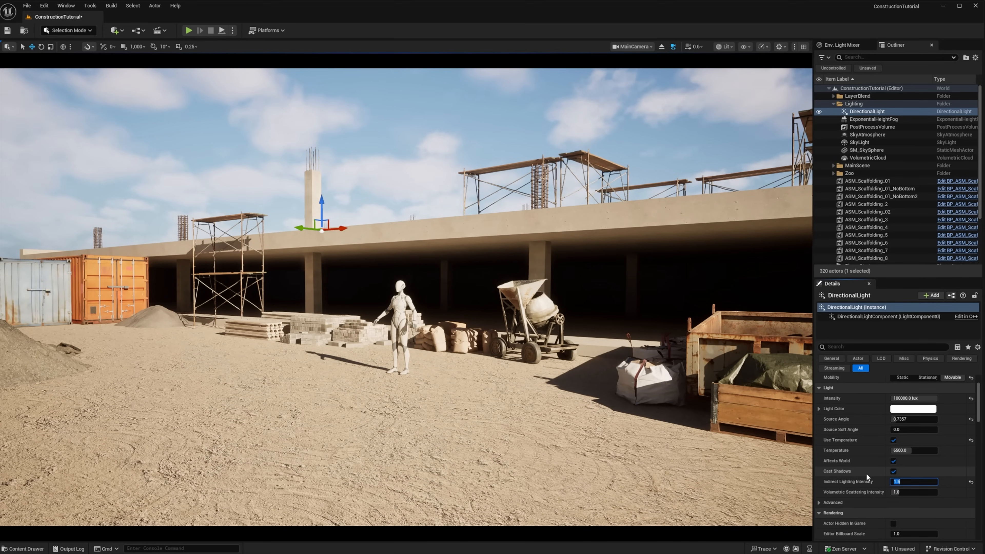
Review the environment light settings from the directional light down to the height fog in the Env. Light Mixer.
click(842, 44)
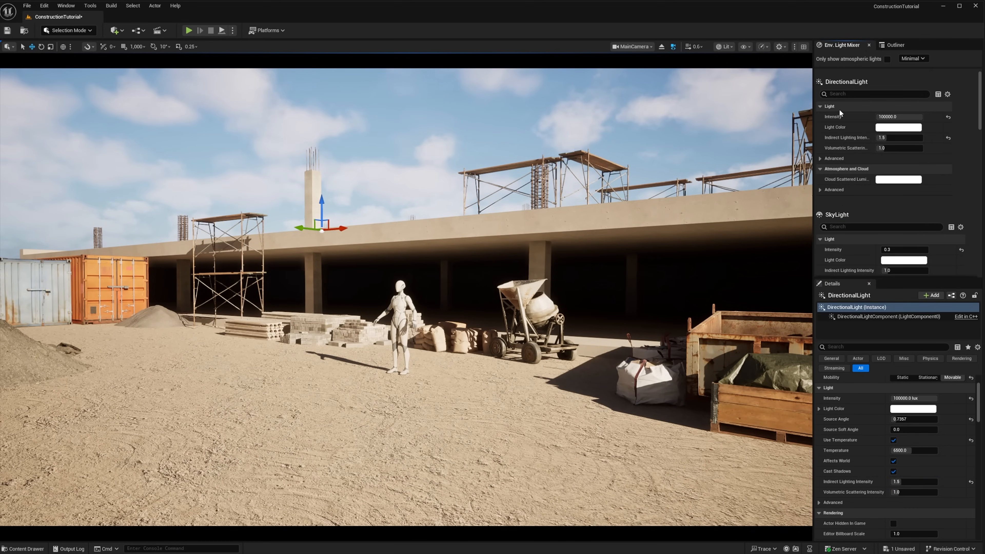
scroll(952, 201, down, 10)
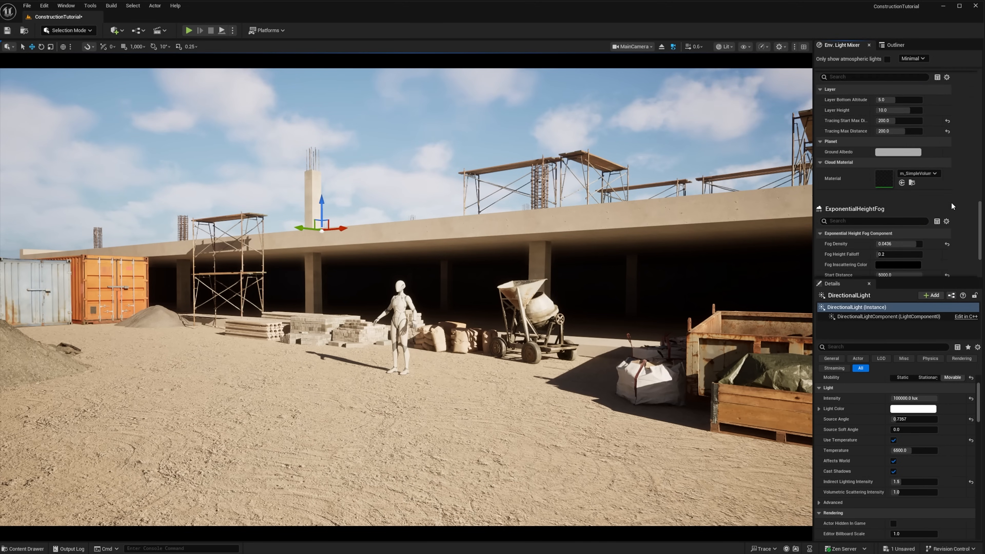
scroll(951, 203, up, 10)
click(66, 5)
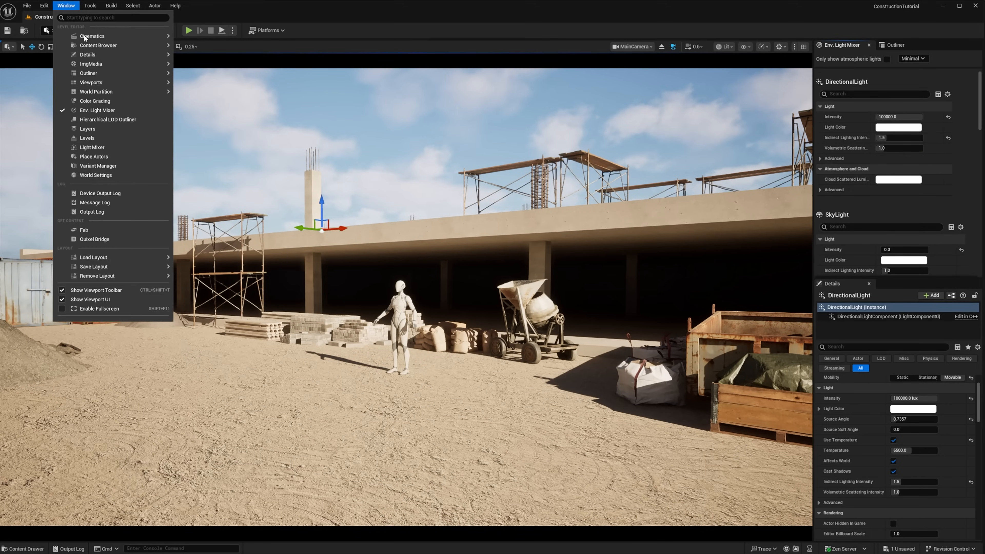
click(342, 30)
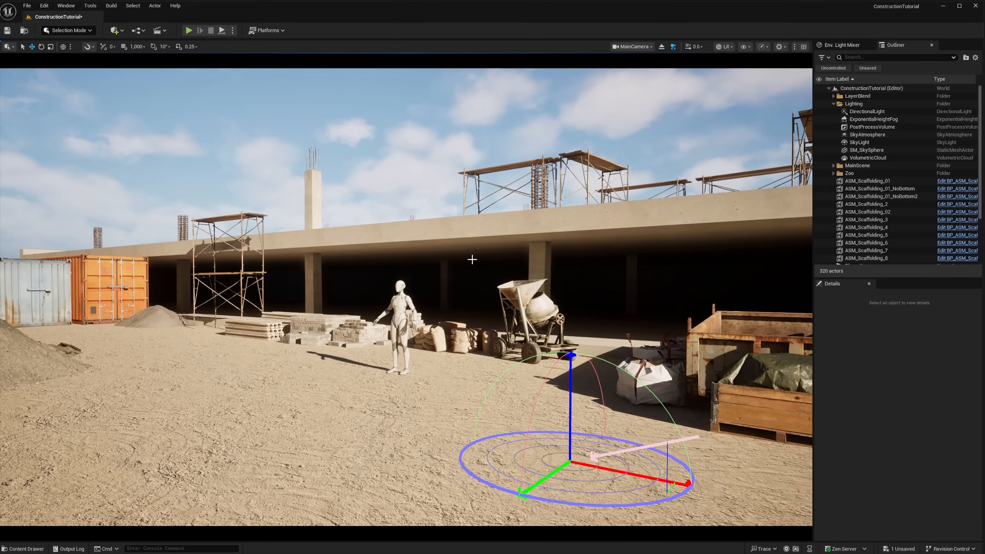
Adjust the sun direction in the MainCamera view, trying several angles, so sunlight falls across the slab, containers and ground props.
key(ctrl+l)
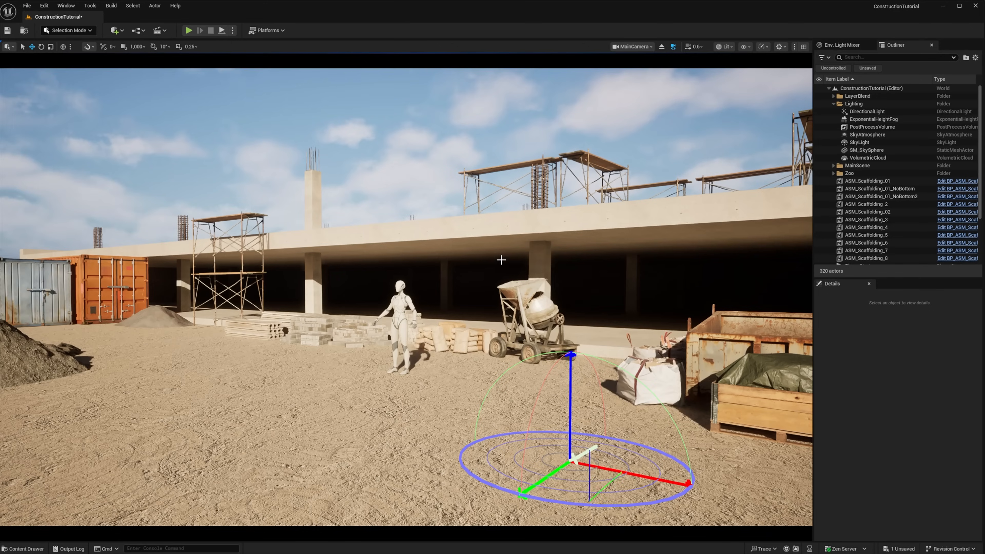
key(ctrl+l)
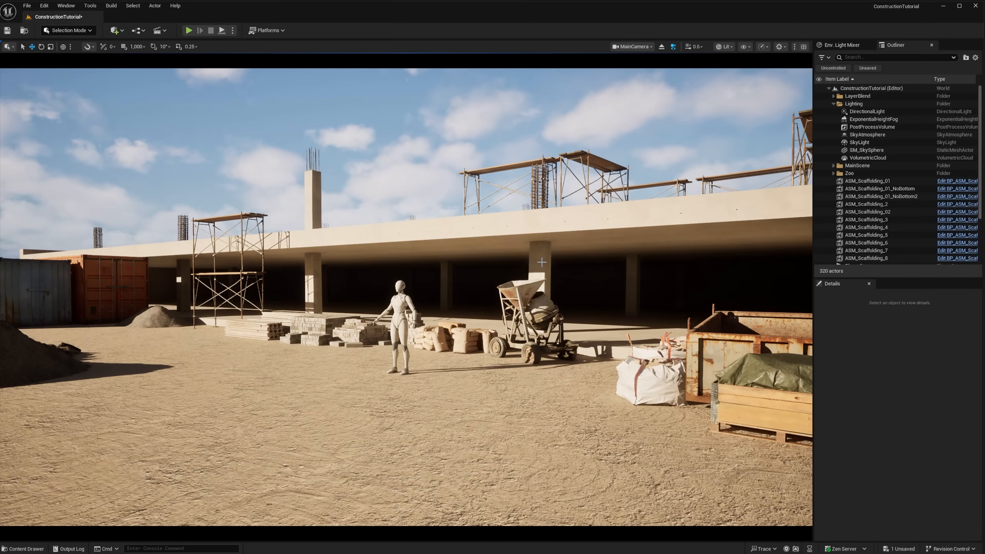
key(ctrl+l)
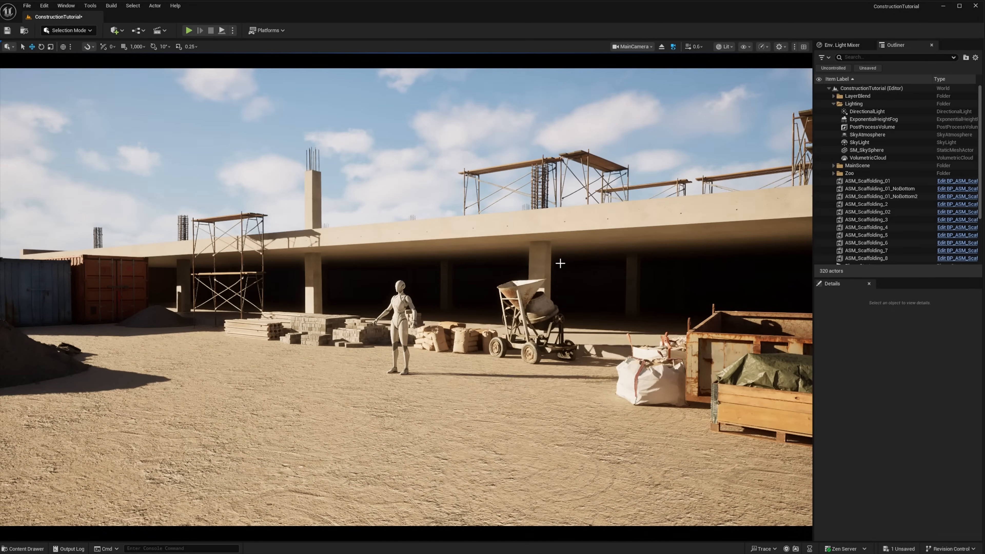
key(ctrl+l)
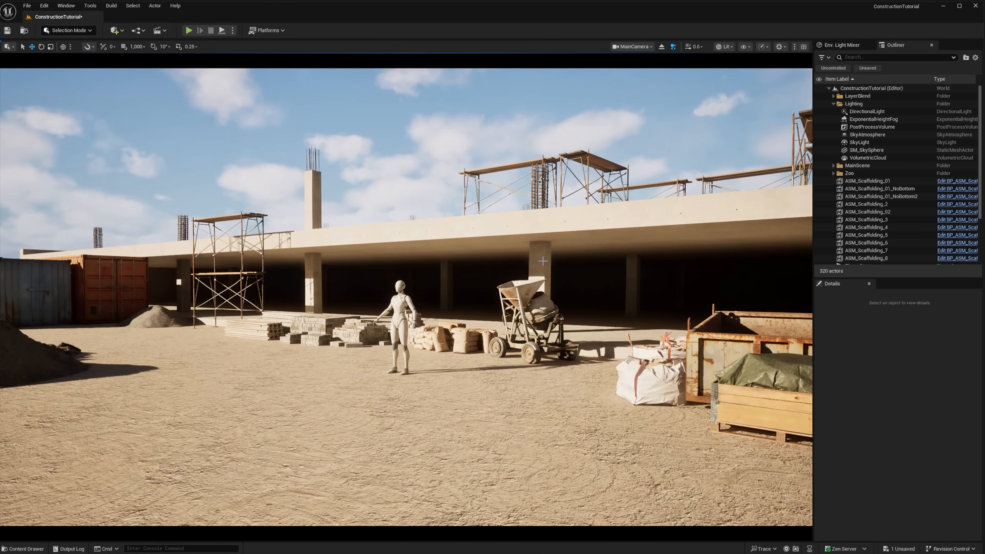
key(ctrl+l)
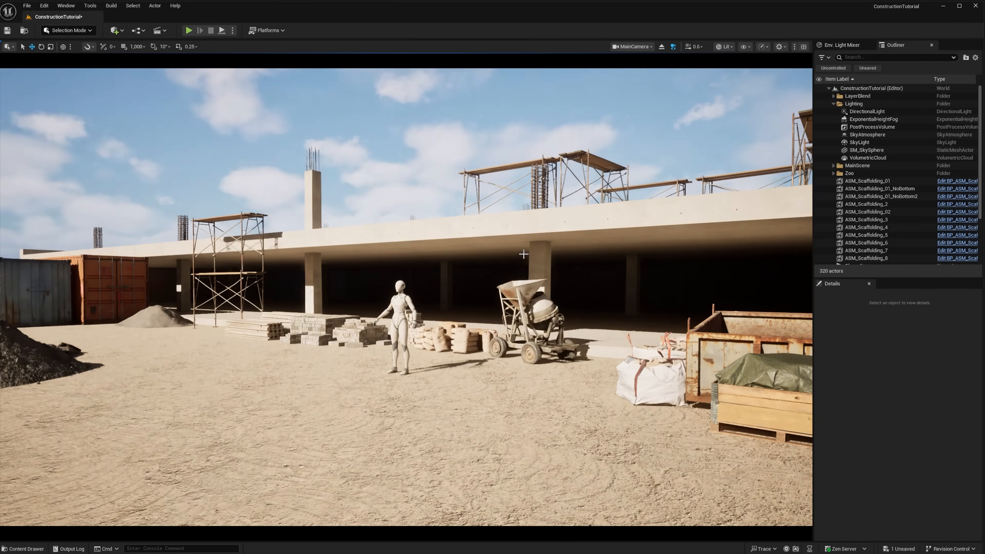
key(ctrl+l)
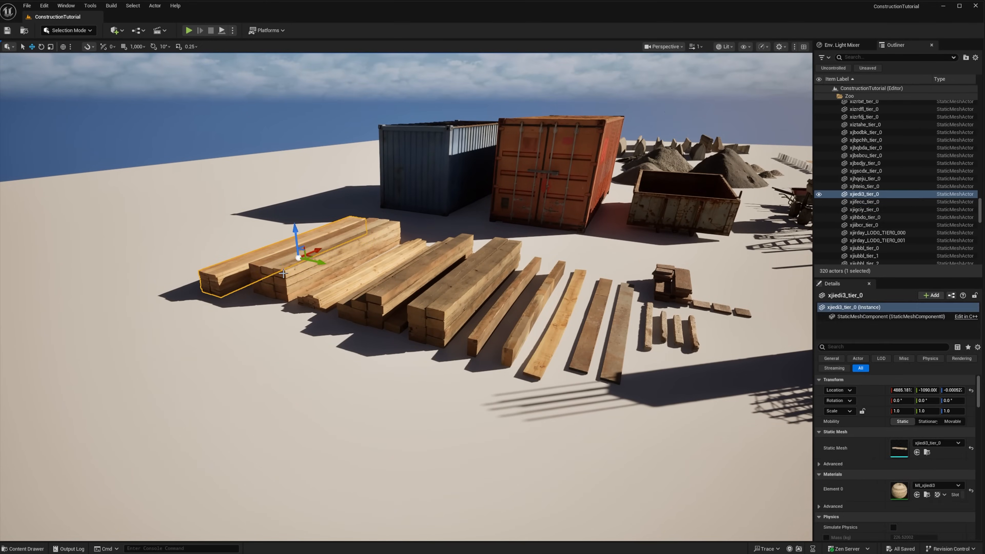
Copy the five timber stacks from the Zoo and paste them on the dirt ground in front of the sand pile.
ctrl+click(432, 279)
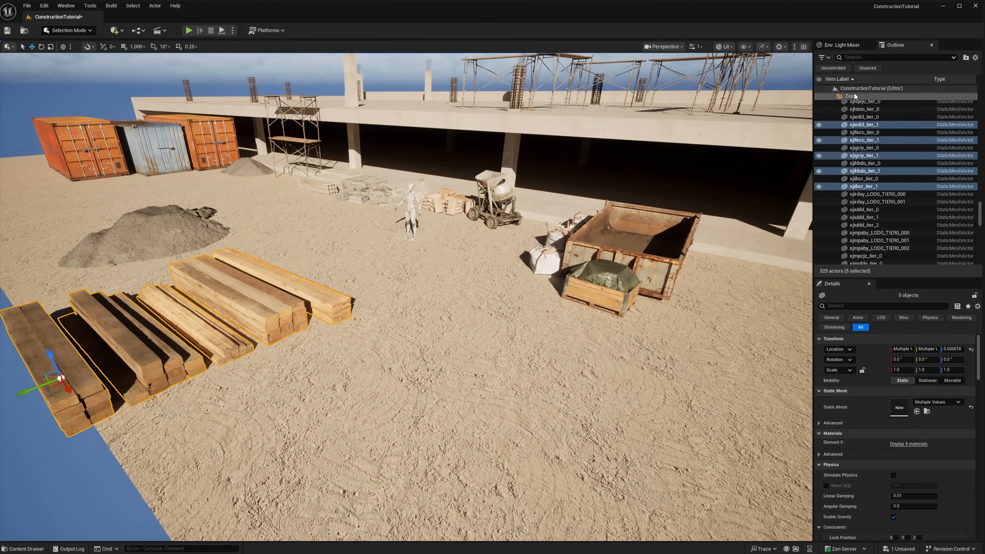
double_click(855, 95)
click(864, 171)
right_drag(412, 400, 311, 367)
key(Escape)
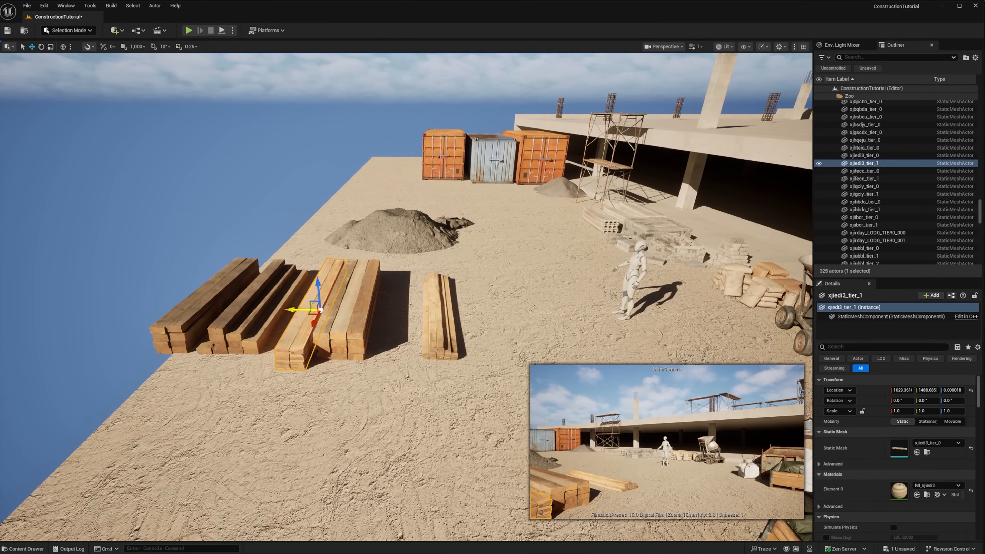
Rearrange the pasted timber stacks side by side in front of the sand pile.
ctrl+click(354, 311)
drag(330, 305, 115, 313)
ctrl+click(267, 303)
ctrl+click(217, 297)
ctrl+click(295, 307)
click(248, 307)
ctrl+click(301, 303)
drag(264, 306, 338, 305)
click(313, 315)
drag(291, 302, 319, 299)
Tighten the timber grouping and delete the surplus xjihbdo_tier_1 and xjiibcr_tier_1 stacks.
key(w)
ctrl+click(399, 311)
ctrl+click(361, 303)
click(363, 311)
right_drag(349, 330, 388, 388)
ctrl+click(439, 349)
click(326, 373)
click(252, 314)
key(Delete)
Select the three remaining timber stacks and move them together beside the sand pile.
click(442, 299)
ctrl+click(481, 299)
ctrl+click(522, 304)
drag(495, 270, 489, 319)
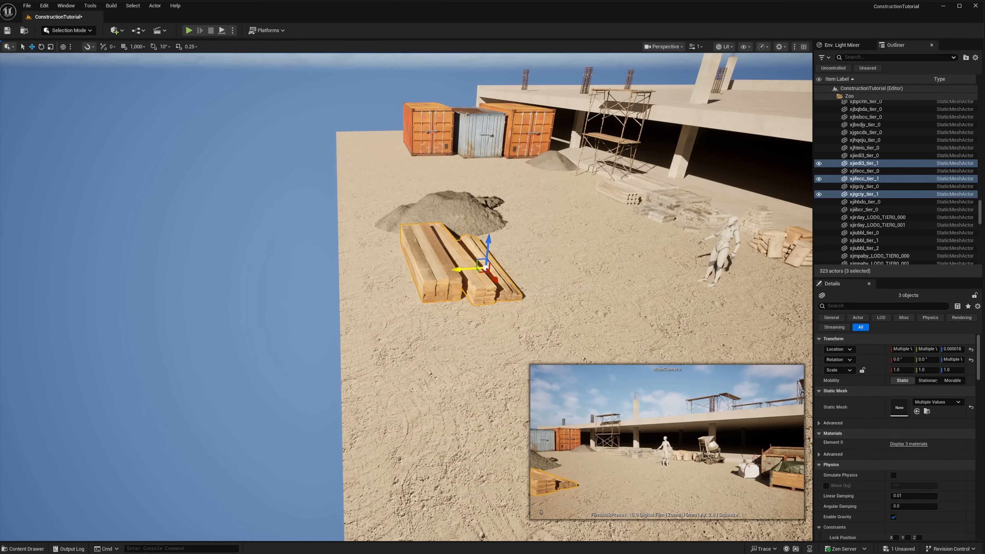
Copy the two flat loose planks from the Zoo and paste them in front of the timber stacks.
right_drag(466, 268, 420, 248)
click(382, 349)
key(e)
ctrl+click(443, 372)
ctrl+click(479, 365)
right_drag(454, 405, 316, 352)
click(337, 286)
ctrl+click(351, 301)
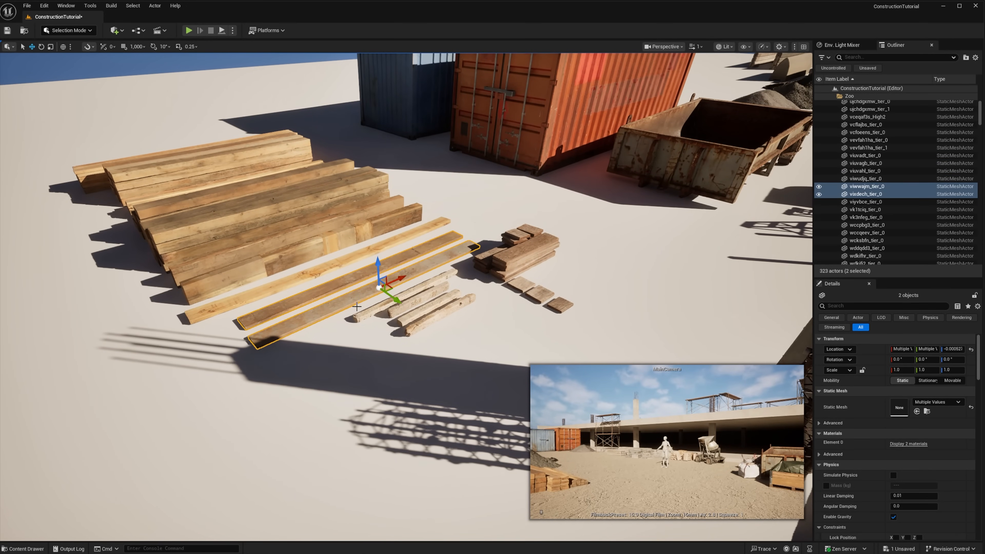
ctrl+click(419, 299)
key(ctrl+c)
right_drag(411, 303, 325, 318)
key(ctrl+v)
Rotate the two planks individually, turning and slightly tilting viwwajm_tier_1 so it overlaps the other plank.
key(e)
click(315, 302)
drag(233, 349, 217, 346)
click(303, 284)
drag(233, 333, 222, 331)
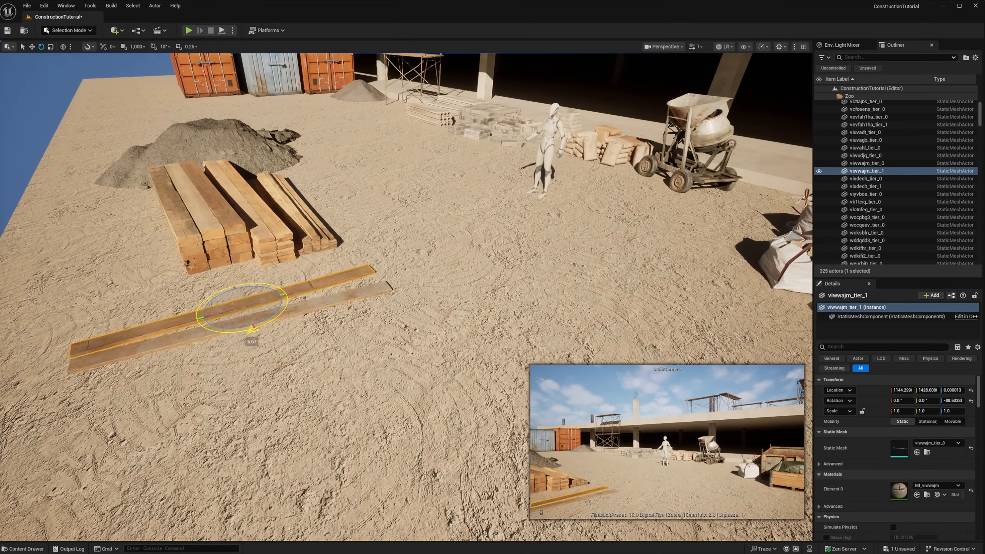
key(ctrl+z)
drag(201, 295, 206, 287)
right_drag(407, 304, 369, 312)
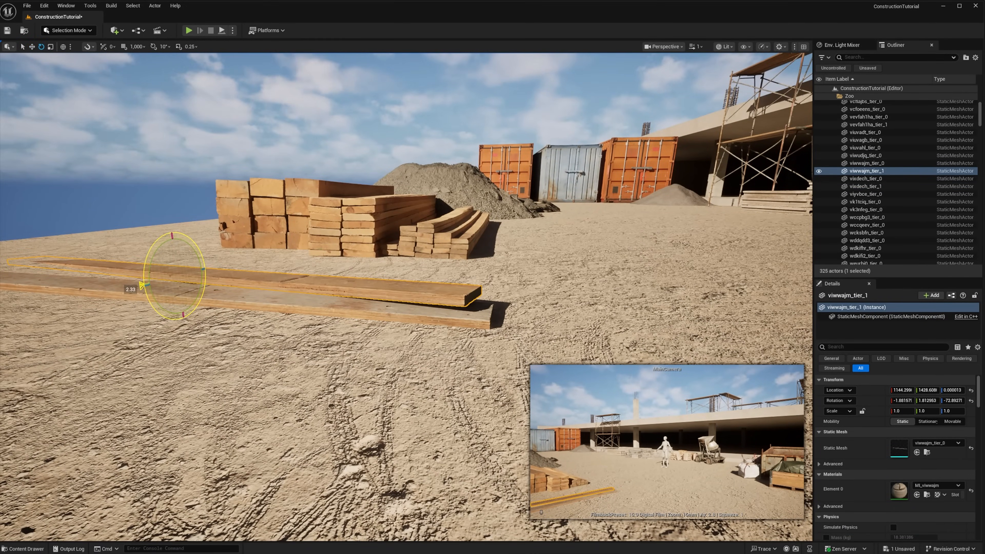
Move both planks together into position in front of the timber stacks.
key(w)
ctrl+click(165, 295)
drag(165, 276, 252, 264)
right_drag(252, 268, 310, 287)
scroll(310, 288, down, 3)
drag(436, 304, 393, 295)
key(g)
right_drag(362, 366, 516, 361)
key(g)
key(Escape)
Copy four buckets from the Zoo into the scene and place two of them beside the tarp-covered crate.
scroll(524, 330, up, 4)
click(355, 397)
key(Escape)
right_drag(355, 397, 372, 383)
click(254, 341)
ctrl+click(298, 338)
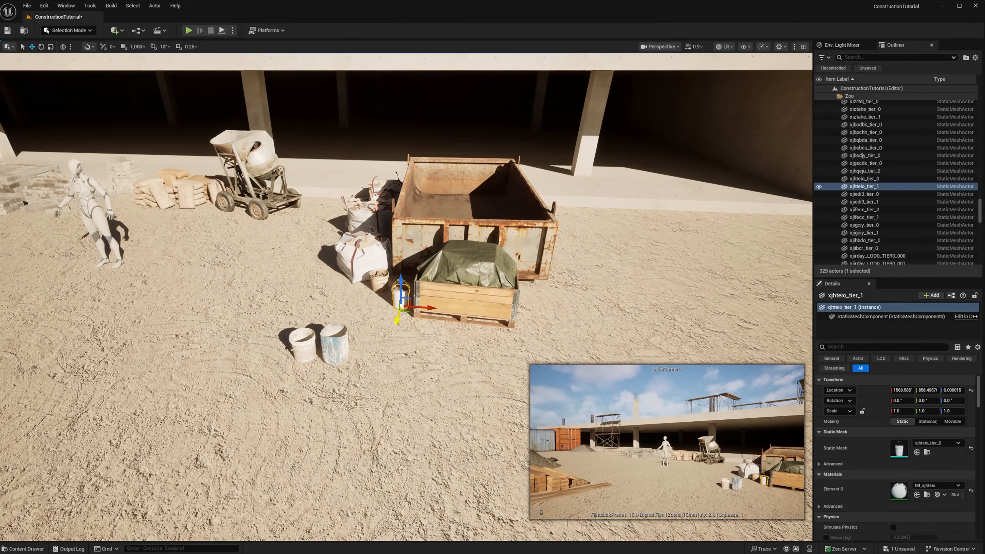
Cut the two foreground buckets and paste them between the cement bags and the cement mixer.
right_drag(307, 348, 274, 324)
click(417, 421)
ctrl+click(385, 419)
key(ctrl+x)
right_drag(385, 420, 342, 412)
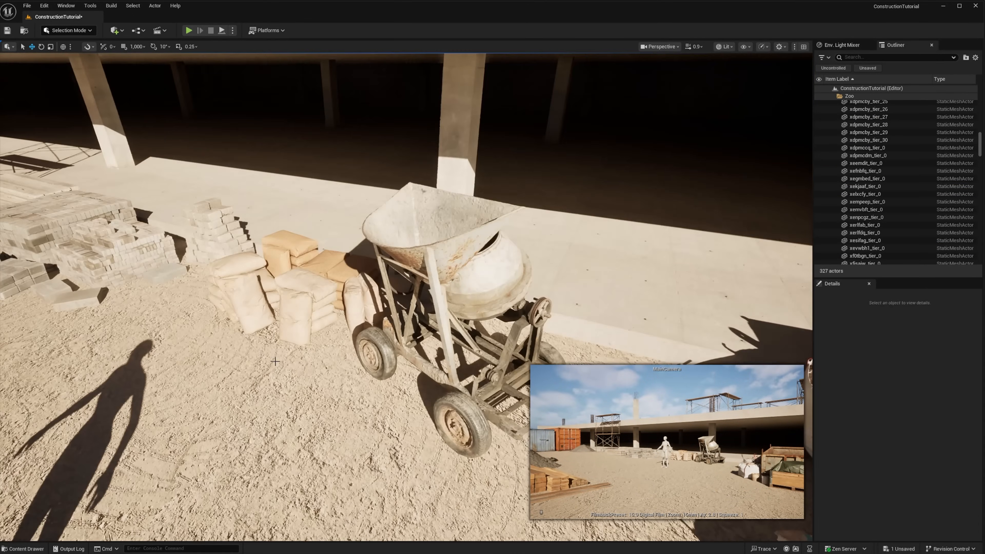
key(ctrl+v)
click(286, 359)
right_drag(286, 359, 326, 317)
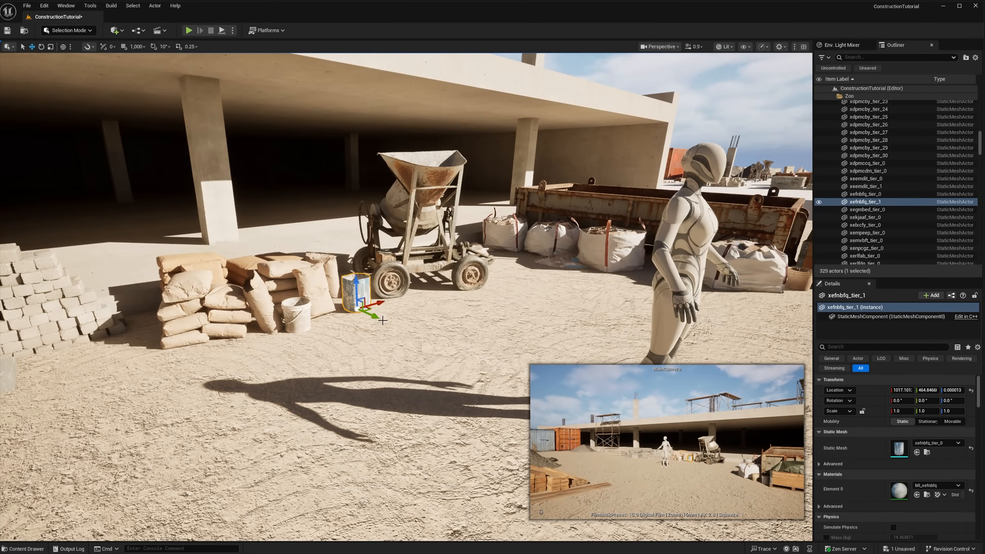
drag(382, 319, 380, 318)
key(Escape)
Copy two small Zoo props, including the tyre, onto the ground beside the cement mixer and save the level.
right_drag(380, 318, 434, 373)
click(347, 309)
ctrl+click(330, 274)
mouse_move(371, 379)
right_down()
mouse_move(334, 342)
mouse_move(371, 379)
right_up()
key(ctrl+v)
drag(429, 338, 440, 391)
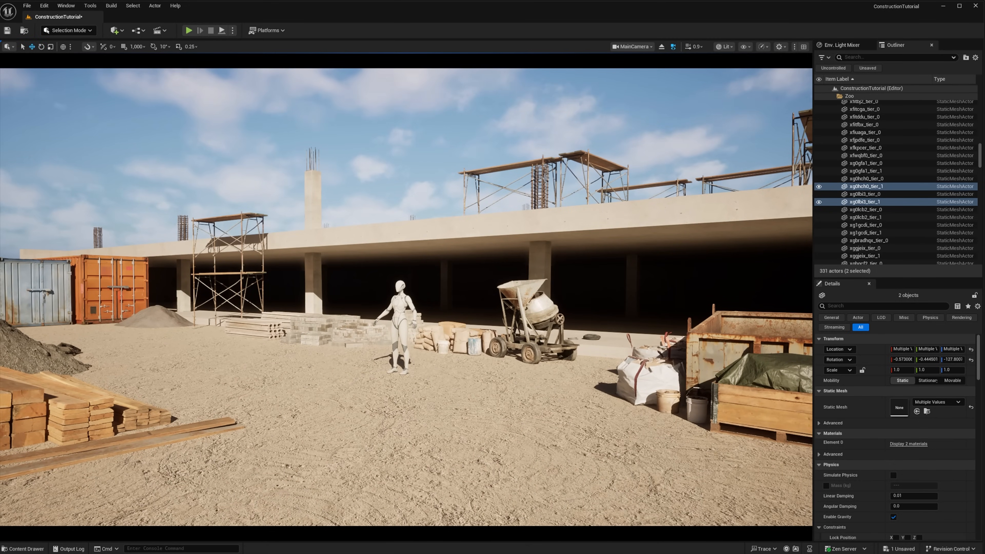
key(Escape)
key(ctrl+s)
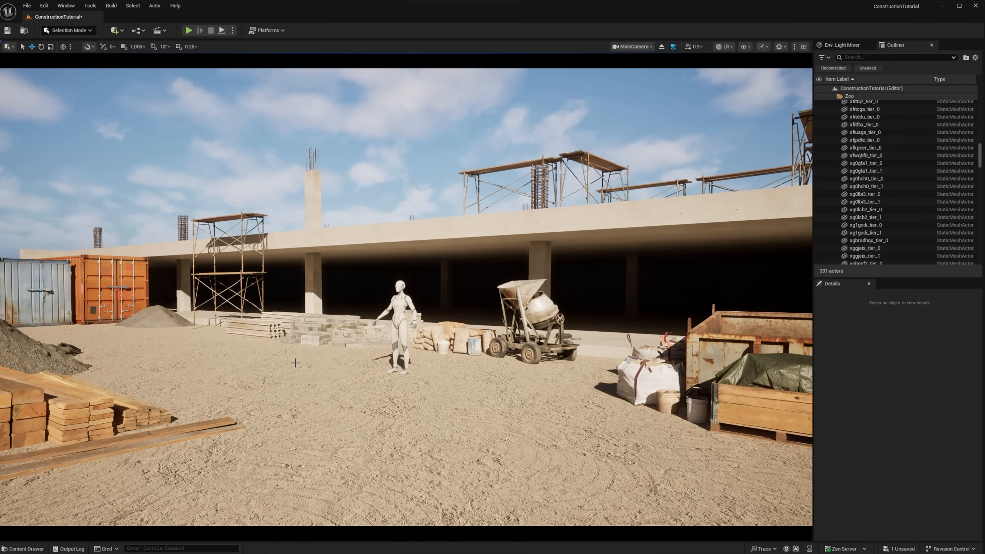
Copy two long scaffolding tube bundles from the Zoo and paste them on the ground in front of the tarp-covered crate.
click(661, 47)
right_drag(572, 216, 555, 242)
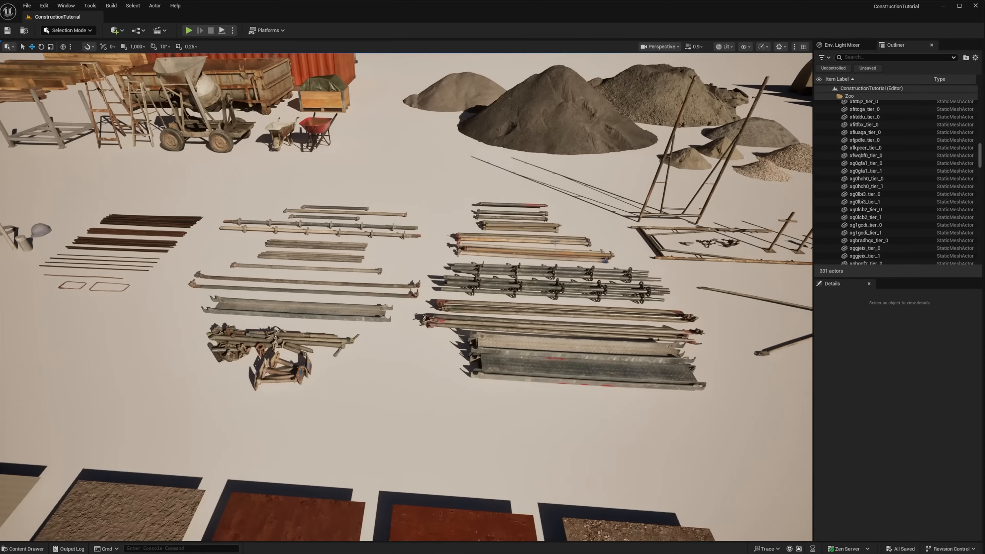
click(525, 264)
key(f)
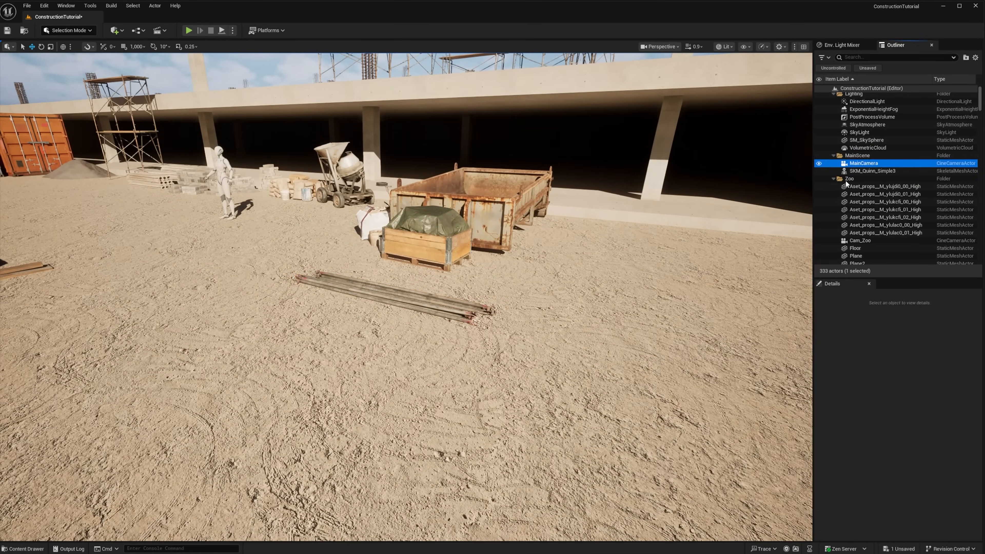
click(541, 513)
Reposition and rotate the two long tube bundles alongside the tarp-covered crate.
click(403, 305)
ctrl+click(412, 292)
right_drag(412, 291, 423, 334)
key(e)
drag(322, 365, 319, 375)
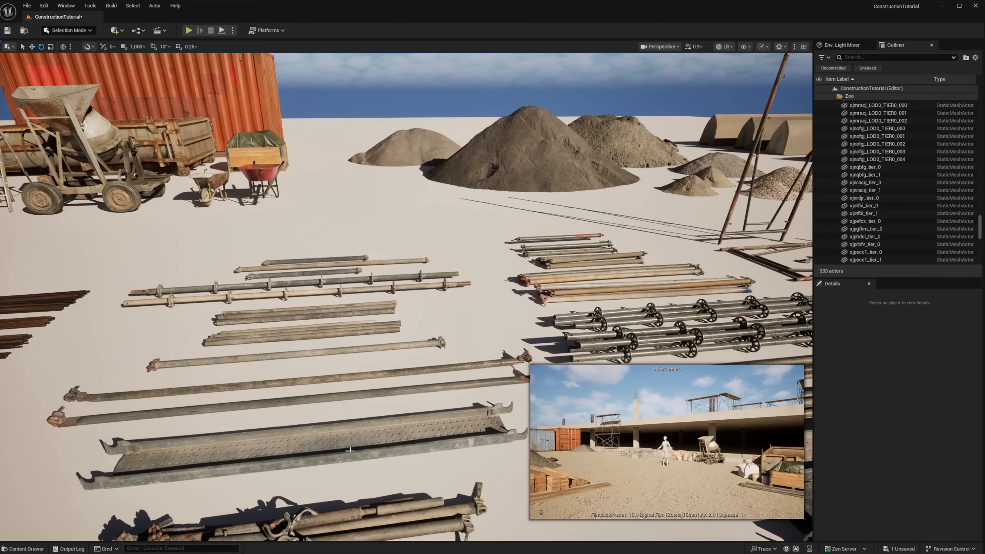
Copy six more scaffolding pieces from the Zoo, including tube bundles, ringed pipes and a metal plank stack, and paste them near the crate.
drag(341, 454, 346, 463)
right_drag(435, 336, 489, 330)
right_drag(370, 356, 368, 382)
ctrl+click(311, 319)
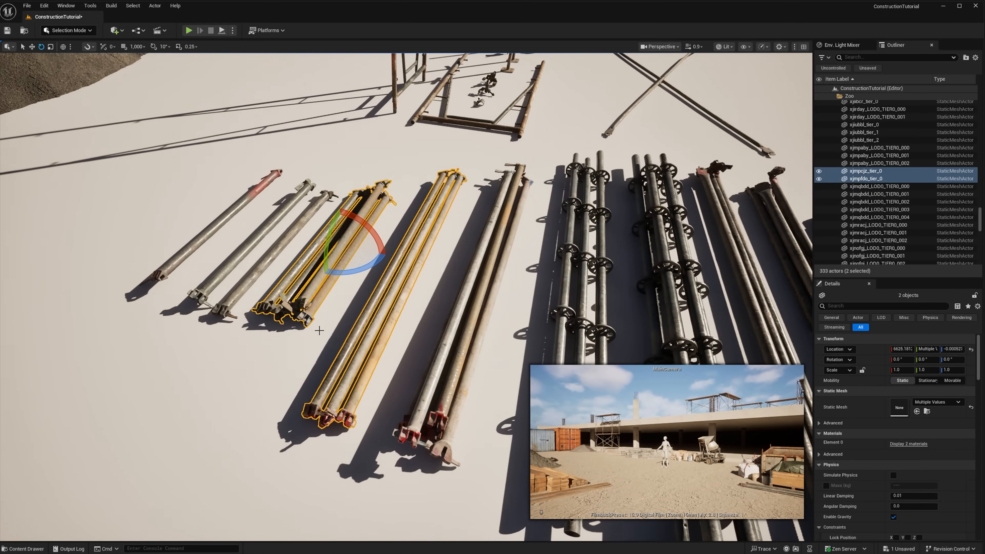
ctrl+click(450, 387)
key(ctrl+z)
key(ctrl+z)
mouse_move(450, 387)
right_down()
mouse_move(461, 400)
mouse_move(442, 372)
right_up()
ctrl+click(412, 260)
mouse_move(415, 337)
right_down()
mouse_move(423, 319)
mouse_move(415, 337)
right_up()
ctrl+click(486, 285)
ctrl+click(540, 282)
right_drag(540, 282, 446, 303)
ctrl+click(553, 309)
right_drag(515, 322, 543, 330)
scroll(515, 321, up, 1)
key(ctrl+v)
Arrange the metal plank stack and the shorter tube bundles next to the long tubes by the crate.
key(w)
click(391, 398)
drag(274, 455, 306, 201)
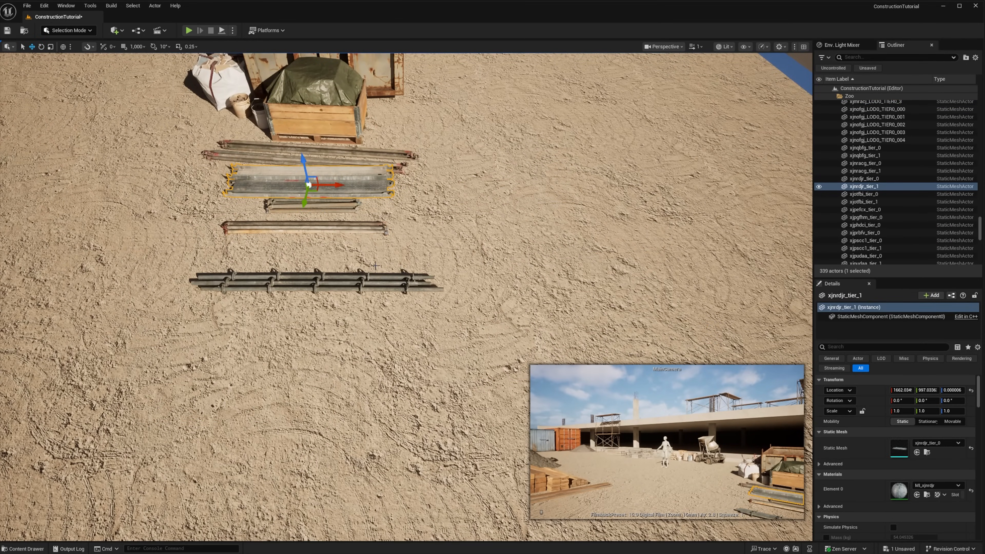
right_drag(367, 239, 447, 194)
drag(421, 291, 421, 258)
drag(468, 294, 458, 292)
right_drag(458, 292, 478, 310)
click(552, 296)
drag(576, 304, 378, 276)
right_drag(378, 276, 264, 271)
Select the three ringed pipes, move them beside the metal planks and rotate them to a slight angle.
click(264, 334)
ctrl+click(284, 342)
ctrl+click(307, 350)
right_drag(306, 349, 299, 341)
drag(248, 334, 427, 222)
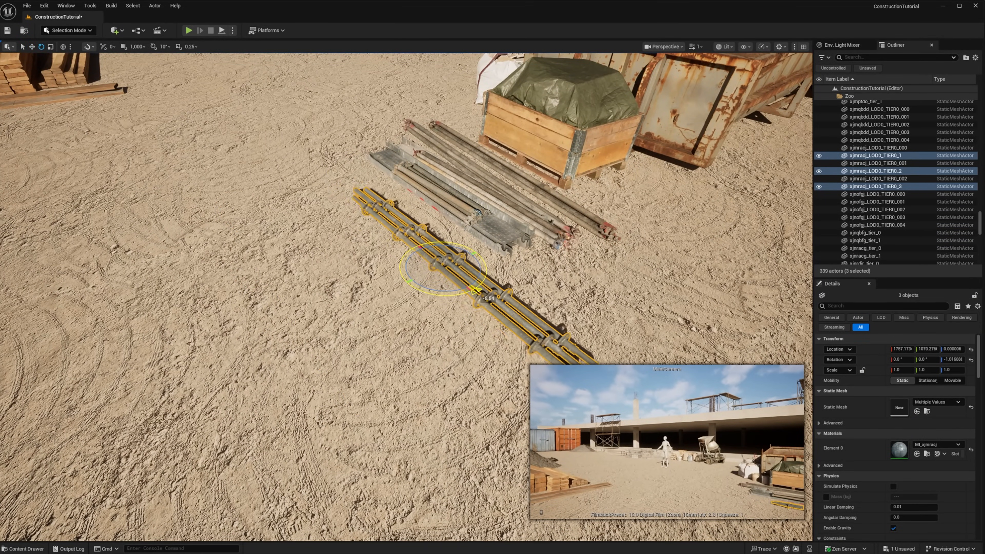
right_drag(430, 241, 435, 233)
key(g)
Return to the MainCamera view and save the level.
click(664, 46)
click(661, 155)
key(ctrl+s)
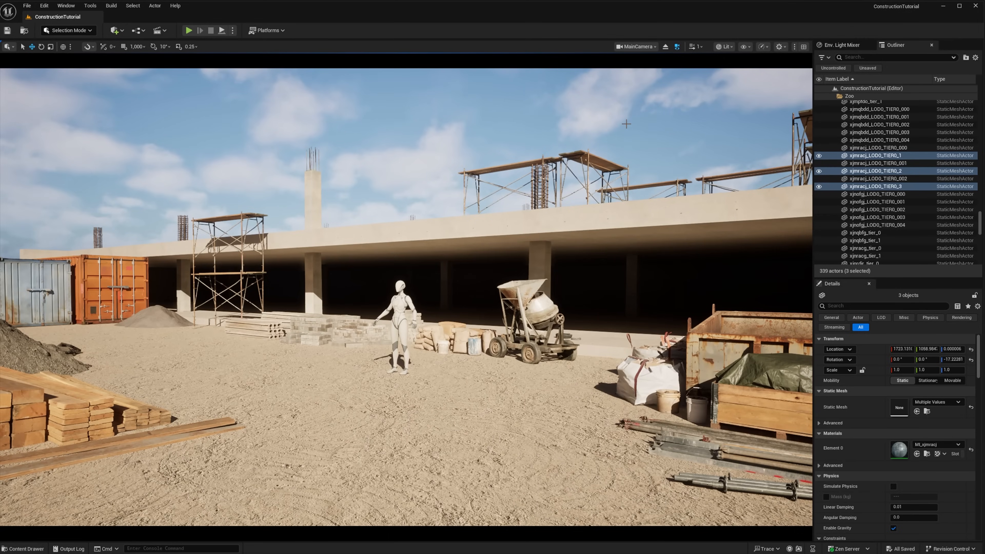
Copy the four small sand and gravel piles from the Zoo.
key(Escape)
click(666, 47)
right_drag(504, 252, 621, 223)
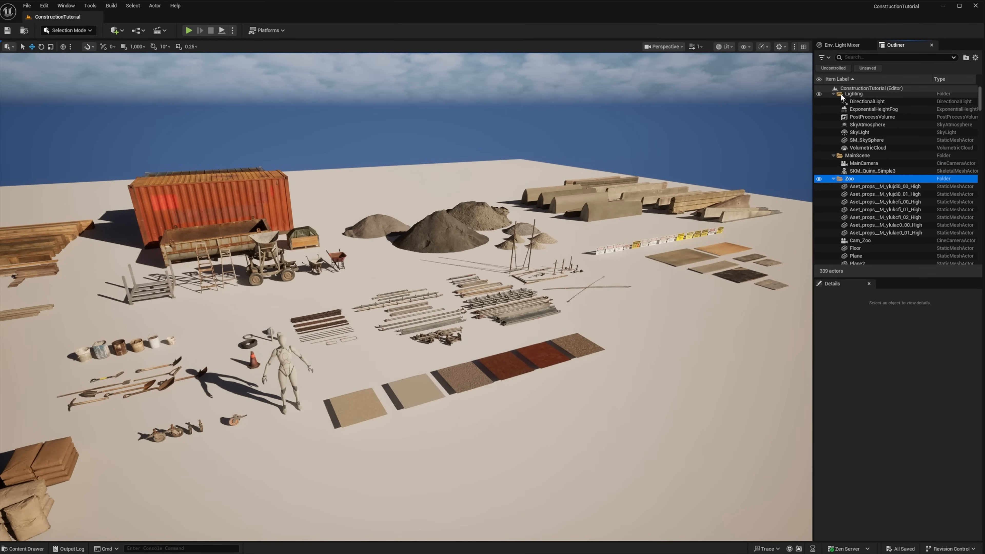
scroll(842, 97, up, 10)
click(864, 163)
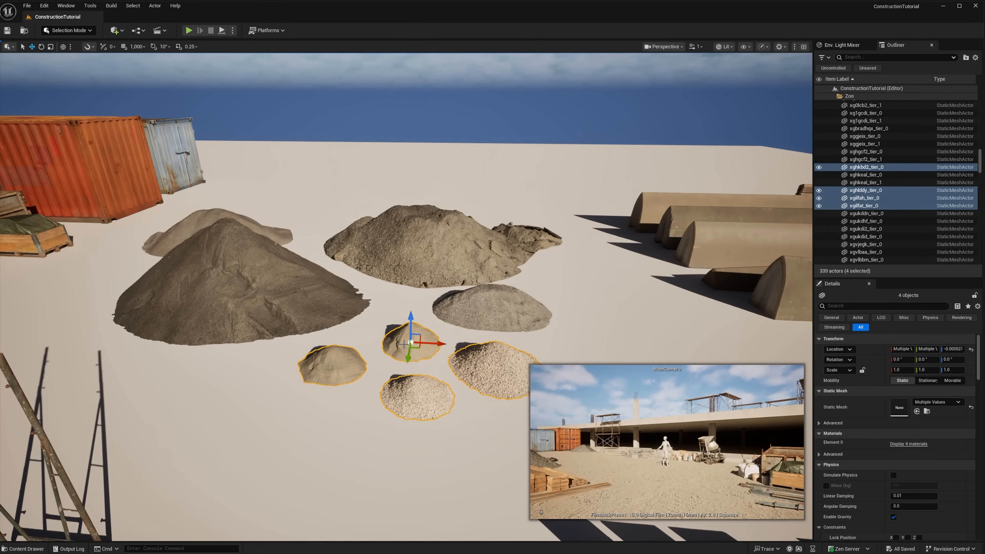
key(f)
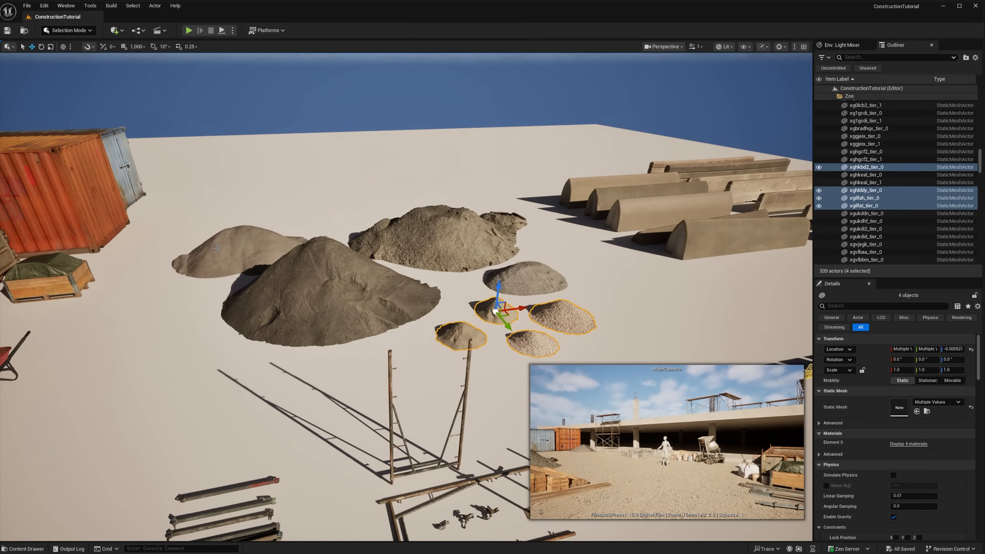
Paste the four copied piles next to the timber in the MainCamera foreground and delete two of them.
click(334, 239)
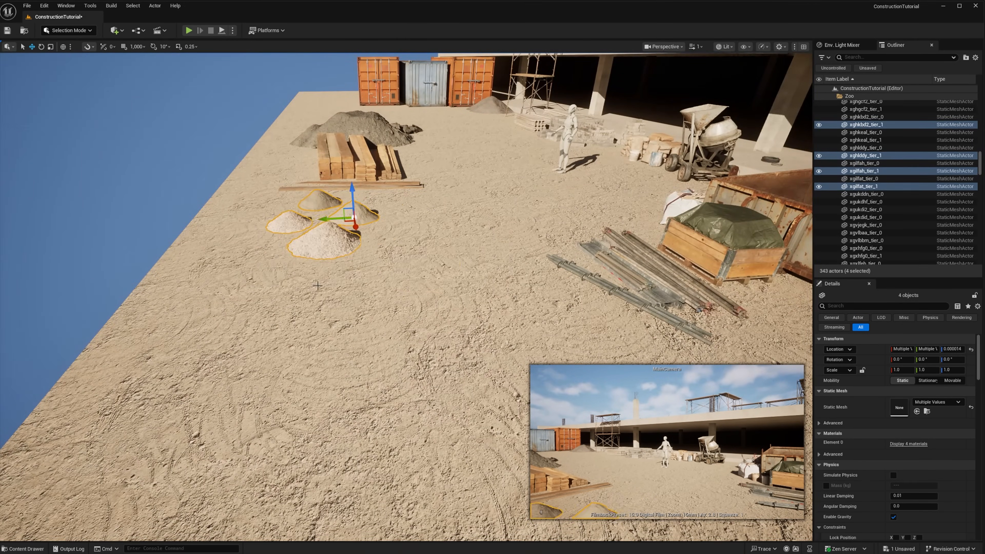
key(e)
key(Delete)
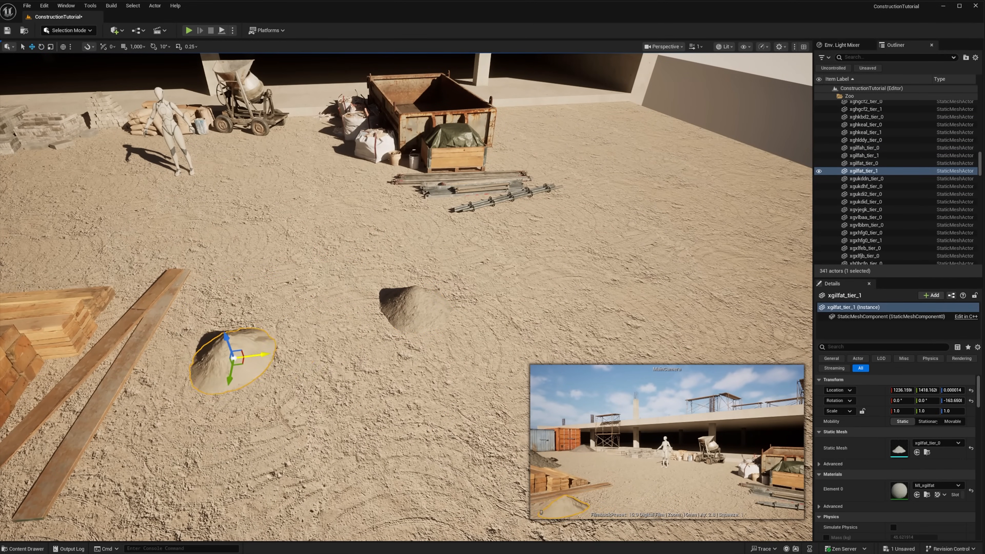
Move the two remaining piles closer together in front of the loose planks, rotating them to vary their shapes.
key(w)
mouse_move(273, 418)
mouse_down()
mouse_move(277, 401)
mouse_move(270, 428)
mouse_up()
click(417, 311)
key(e)
key(w)
drag(395, 308, 335, 329)
key(e)
key(w)
key(e)
Enlarge the front gravel pile to a uniform scale of about 1.92 and rotate it against the pile by the planks.
drag(377, 323, 298, 315)
key(w)
drag(365, 326, 137, 427)
key(e)
drag(273, 427, 268, 399)
right_drag(267, 399, 202, 396)
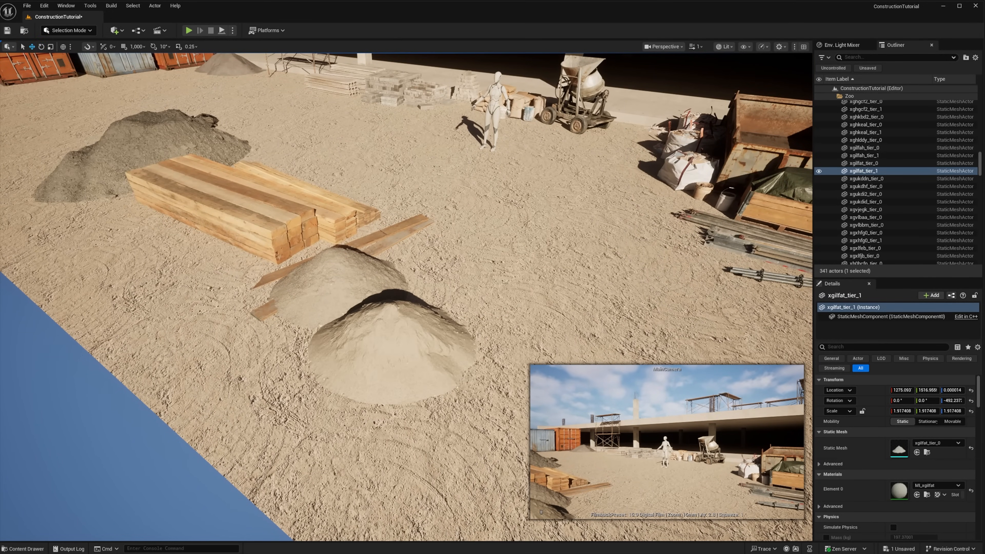
drag(411, 367, 438, 383)
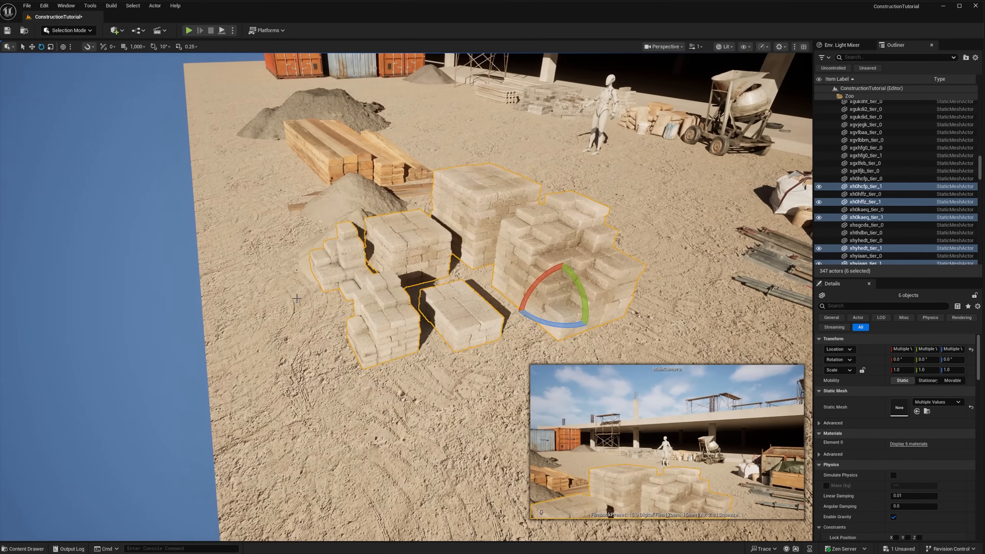
Rotate and move the six pasted brick stacks into the foreground near the gravel piles, and delete two of them.
drag(554, 325, 621, 316)
key(w)
drag(533, 302, 342, 288)
click(250, 264)
key(Delete)
click(257, 329)
key(Delete)
Move the small stepped brick stack directly beside the tall brick stack at the gravel piles.
click(423, 375)
drag(403, 401, 540, 359)
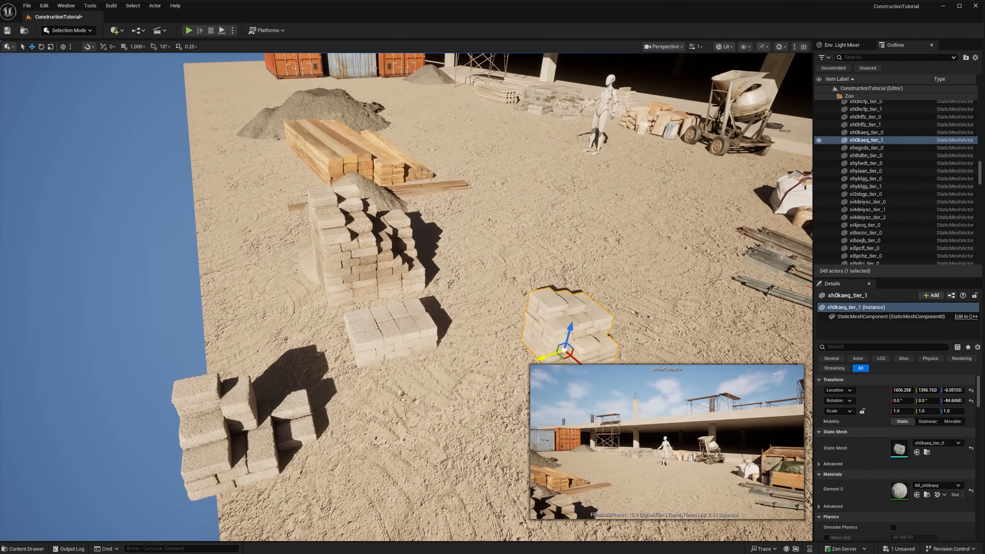
right_drag(311, 342, 233, 310)
drag(382, 397, 390, 395)
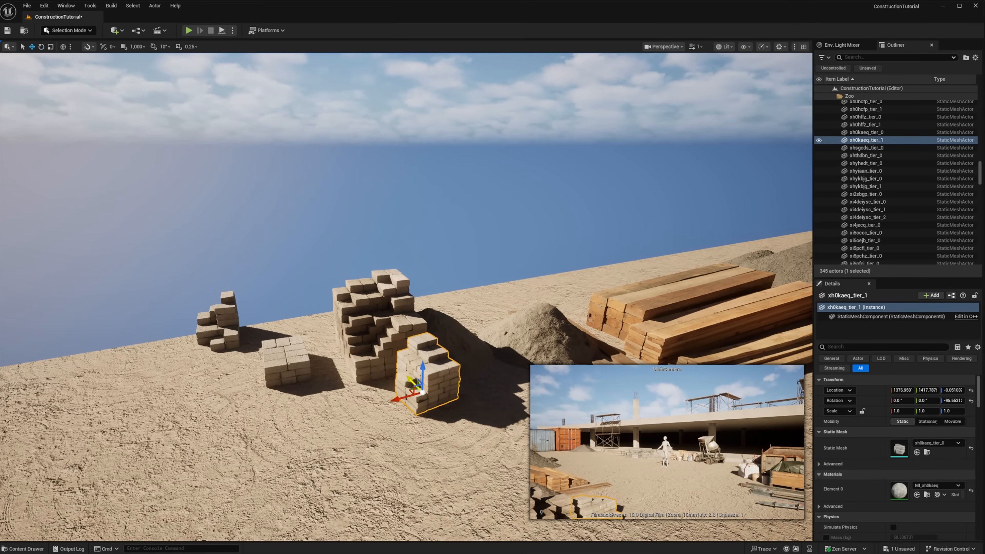
right_drag(388, 295, 446, 369)
Move the broken brick stack behind the small stepped stack, mirror it with X scale -1.0 and rotate it to fit.
click(319, 419)
drag(316, 448, 513, 314)
mouse_move(466, 311)
right_down()
mouse_move(478, 334)
mouse_move(458, 310)
right_up()
drag(570, 233, 503, 228)
drag(534, 228, 433, 194)
mouse_move(433, 194)
right_down()
mouse_move(427, 155)
mouse_move(442, 202)
right_up()
key(e)
drag(422, 415, 382, 348)
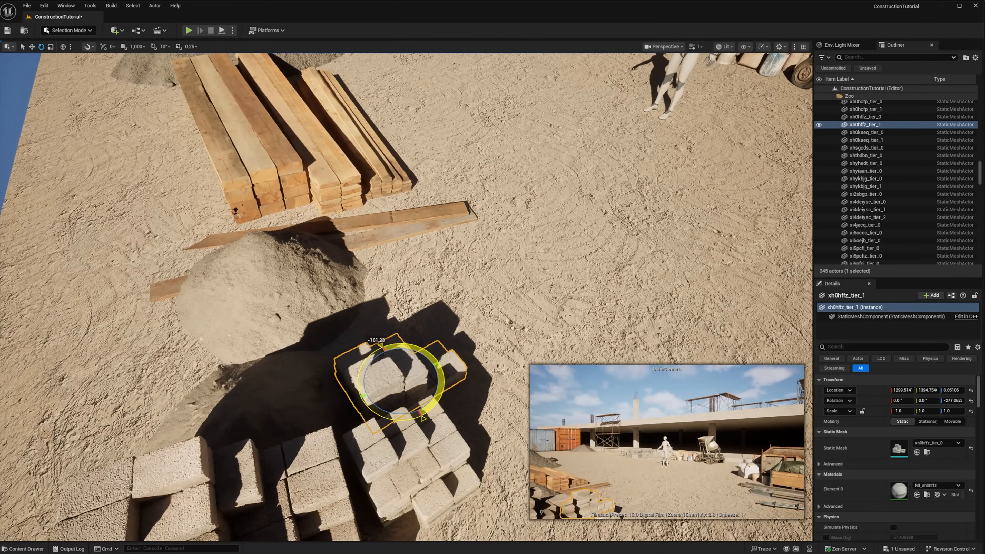
drag(394, 402, 391, 397)
Check the bricks through MainCamera, go back to the perspective view and pin the MainCamera preview.
click(664, 47)
click(676, 110)
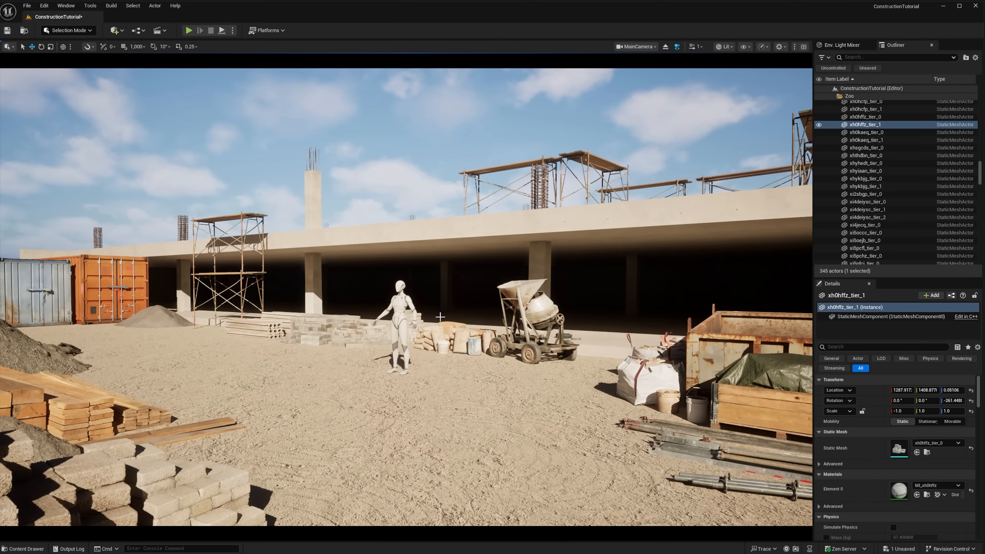
click(666, 47)
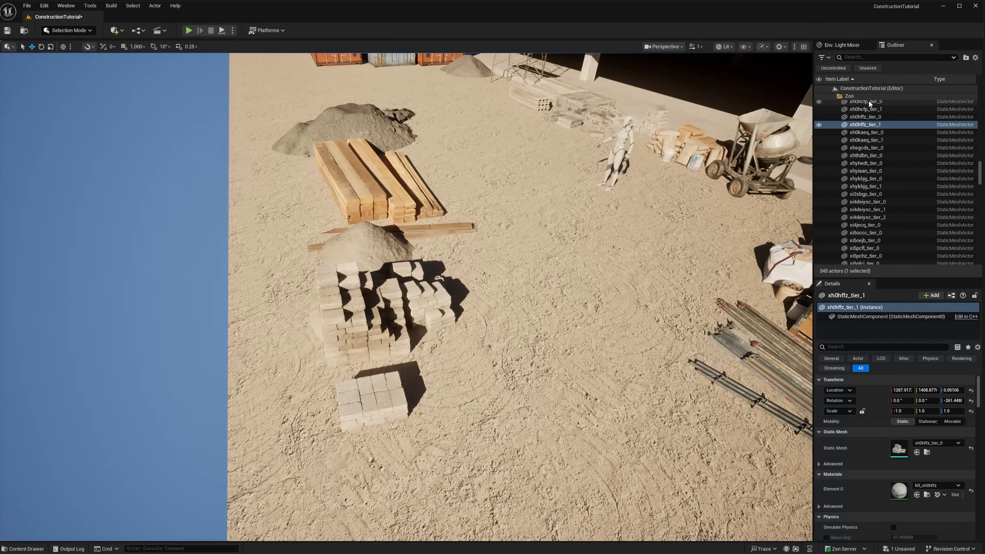
click(868, 97)
click(865, 163)
click(541, 512)
Duplicate the tall brick stack and place the copy in the foreground on the same side as the scaffold tubes.
right_drag(388, 349, 423, 330)
click(287, 377)
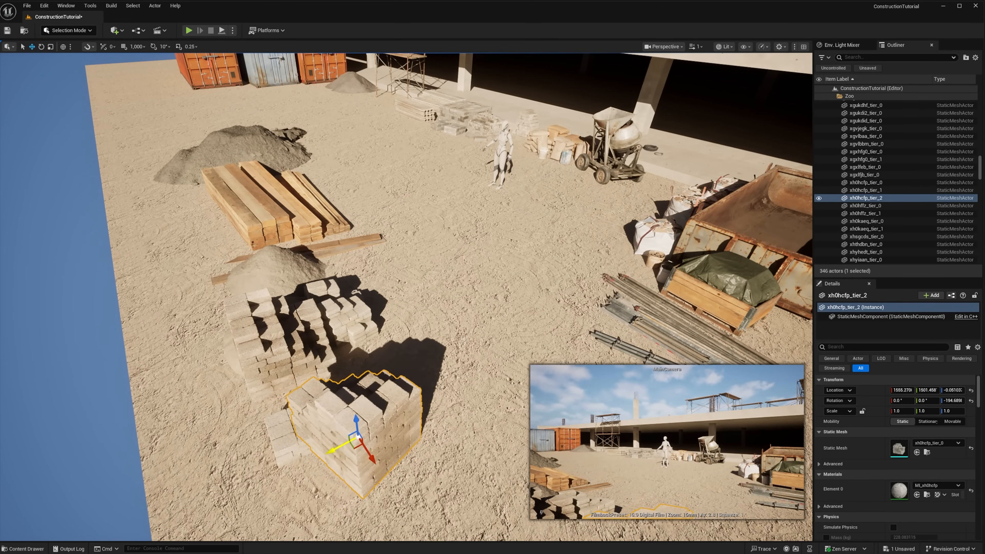
drag(346, 446, 343, 447)
right_drag(343, 447, 438, 452)
drag(438, 347, 421, 349)
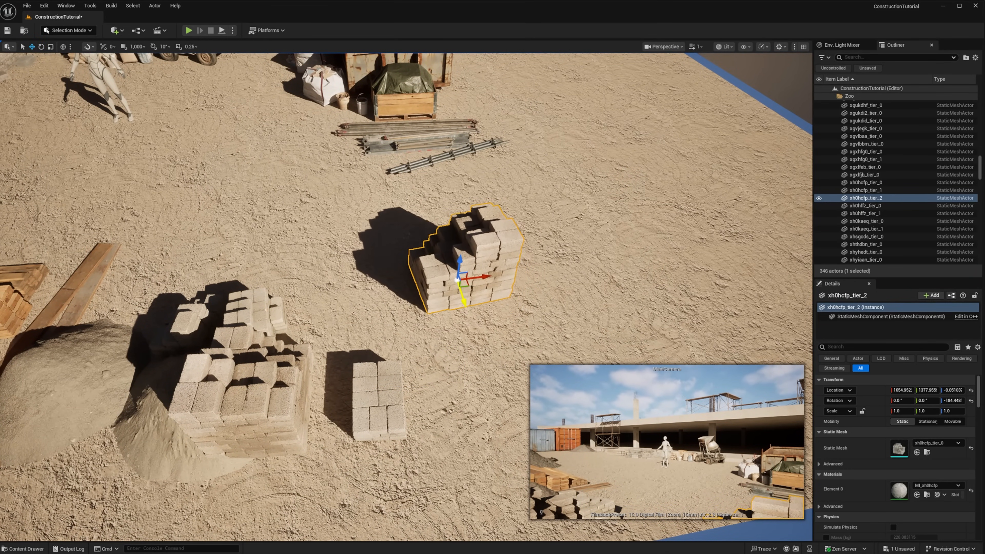
Move the flat brick stack next to the duplicated tall stack.
click(347, 417)
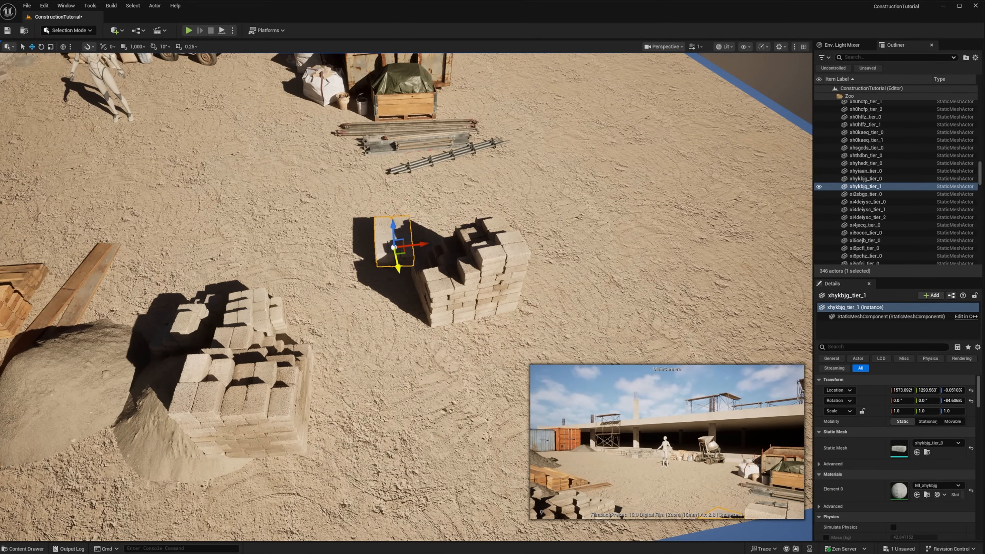
right_drag(399, 268, 390, 248)
key(Delete)
click(289, 395)
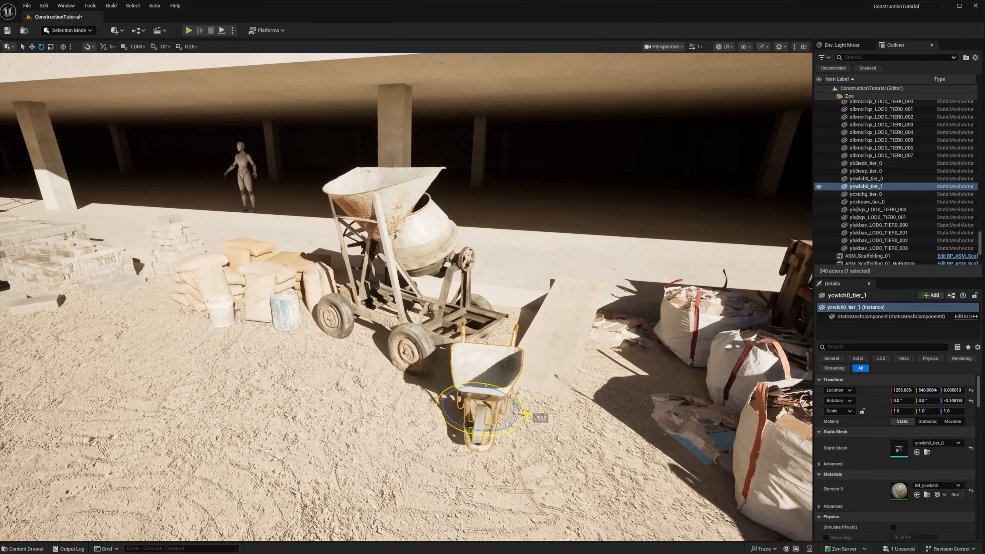
Select six small stone blocks in the Zoo and duplicate them onto an empty area of floor.
right_drag(618, 407, 516, 404)
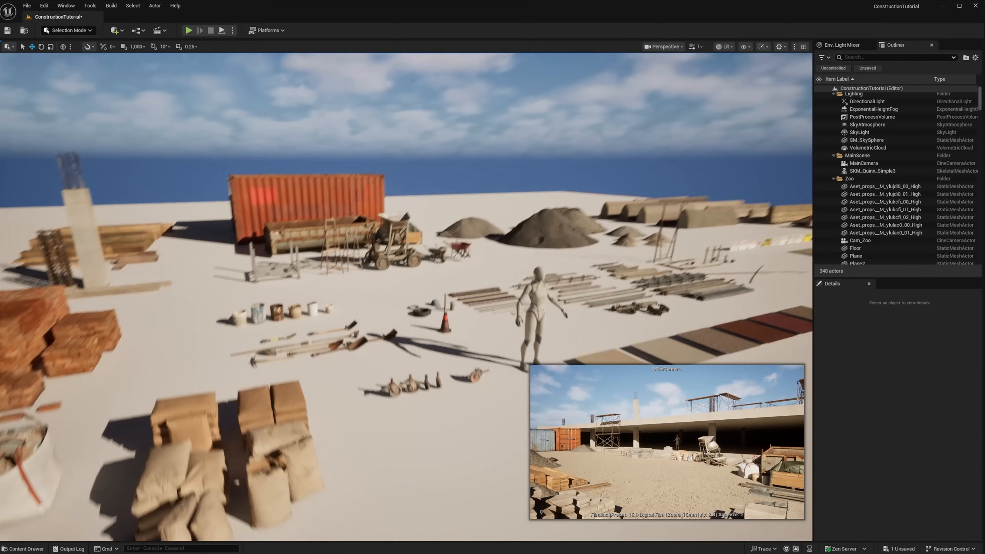
right_drag(422, 419, 355, 446)
click(428, 349)
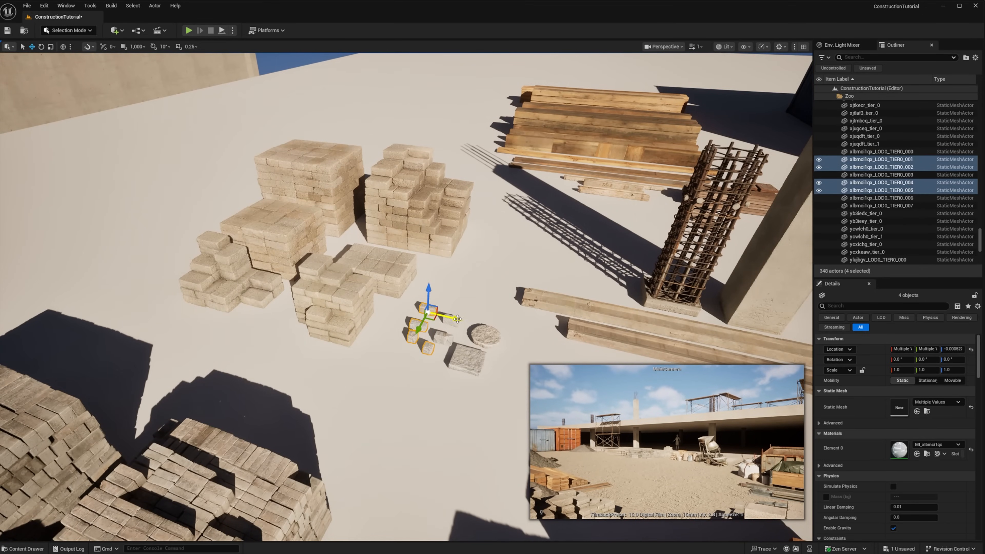
right_drag(409, 334, 353, 338)
drag(324, 230, 169, 380)
right_drag(169, 379, 195, 362)
click(349, 472)
right_drag(348, 472, 344, 470)
alt+drag(430, 384, 455, 411)
Rotate and shift the copied stone blocks out of their rows into a looser arrangement.
click(411, 378)
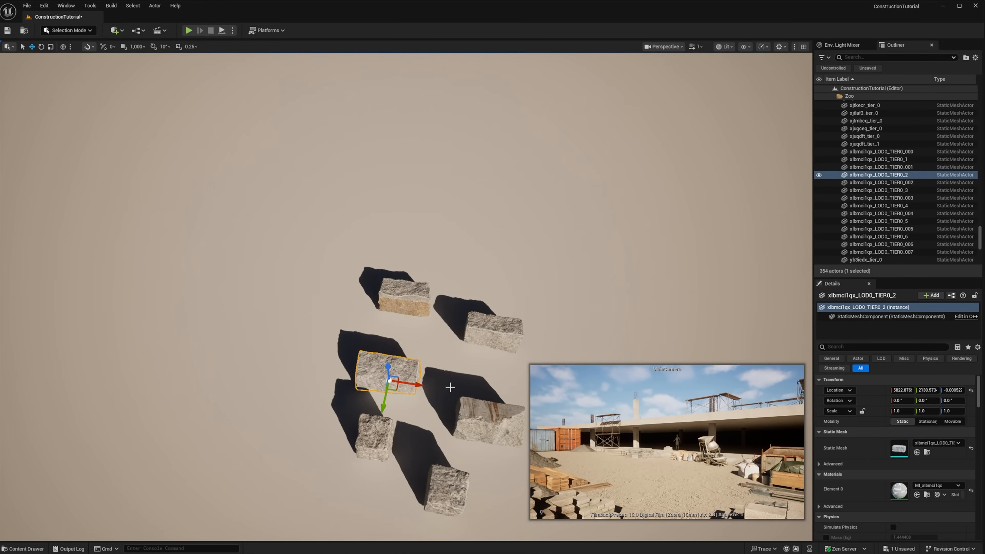
drag(486, 446, 488, 406)
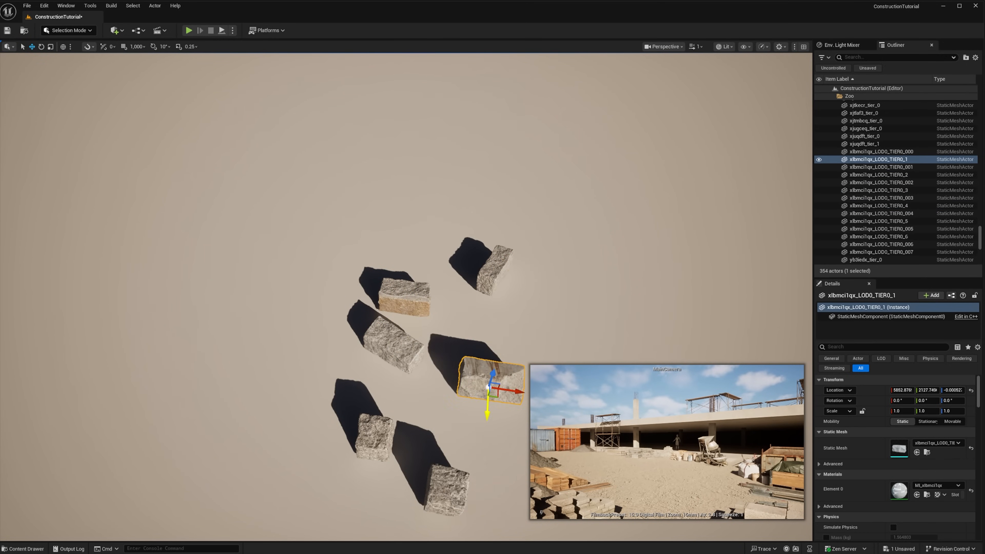
click(372, 421)
key(w)
drag(375, 464, 376, 434)
scroll(374, 431, down, 1)
right_drag(376, 434, 334, 423)
Turn the remaining stone blocks to varied angles and spread them into scattered rubble.
click(402, 311)
key(e)
drag(392, 308, 411, 286)
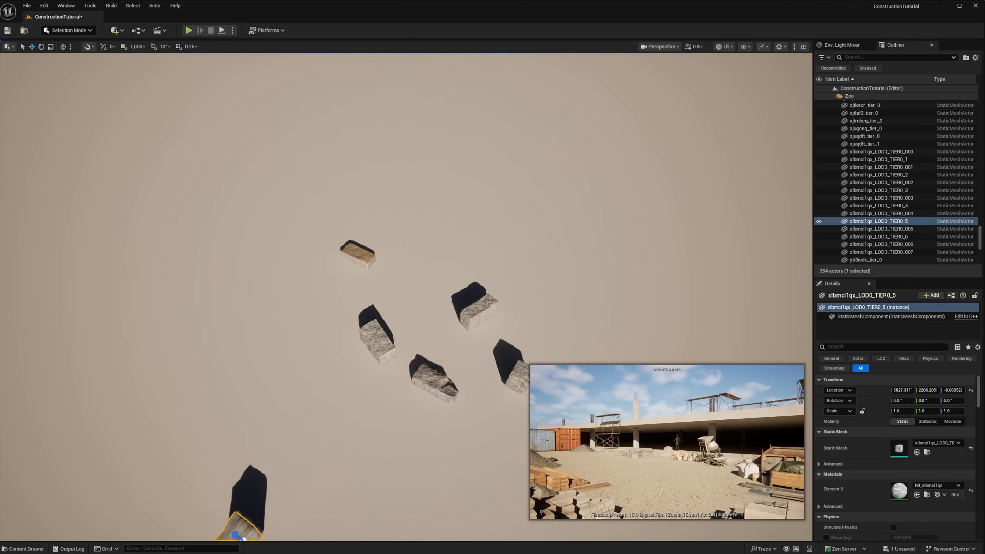
right_drag(388, 408, 330, 403)
click(319, 393)
key(e)
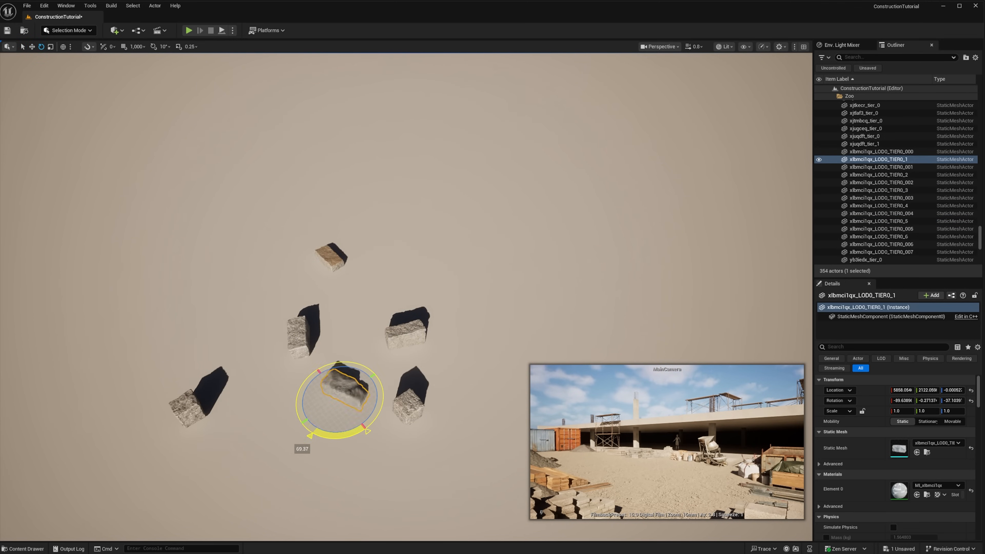
drag(337, 394, 328, 383)
Select all six scattered stone blocks and create a packed level blueprint from them.
right_drag(327, 382, 400, 384)
click(313, 323)
ctrl+click(335, 378)
ctrl+click(301, 448)
right_click(400, 358)
mouse_move(431, 324)
click(538, 332)
drag(83, 267, 294, 262)
click(275, 331)
Save the new level as ASM_Rubble_01 in the Assemblies folder together with its blueprint.
drag(124, 152, 455, 160)
click(238, 229)
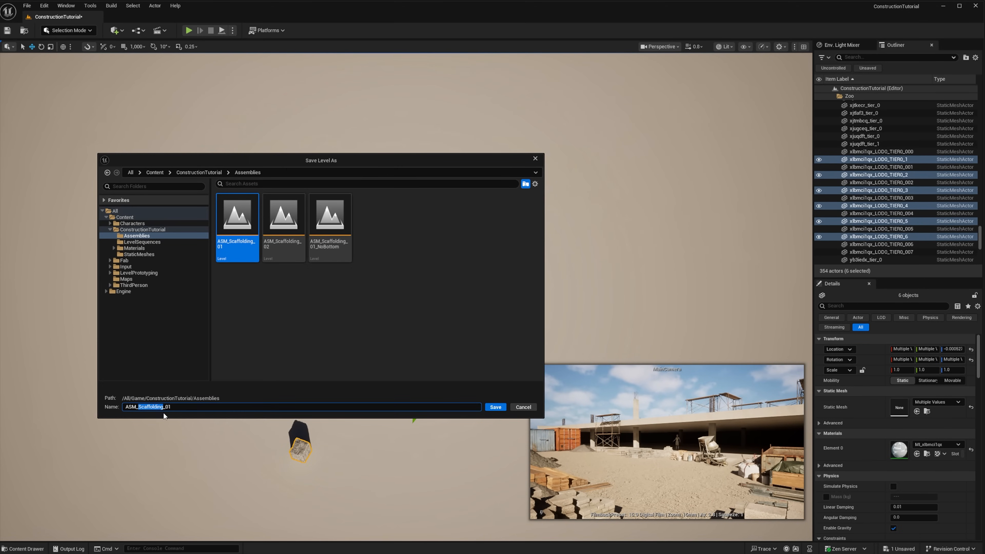
text(Rubble)
key(Return)
key(Return)
Copy the rubble assembly and paste it on the ground between the foreground brick stacks.
key(ctrl+c)
right_drag(240, 383, 272, 369)
click(347, 387)
key(ctrl+v)
right_drag(347, 387, 349, 361)
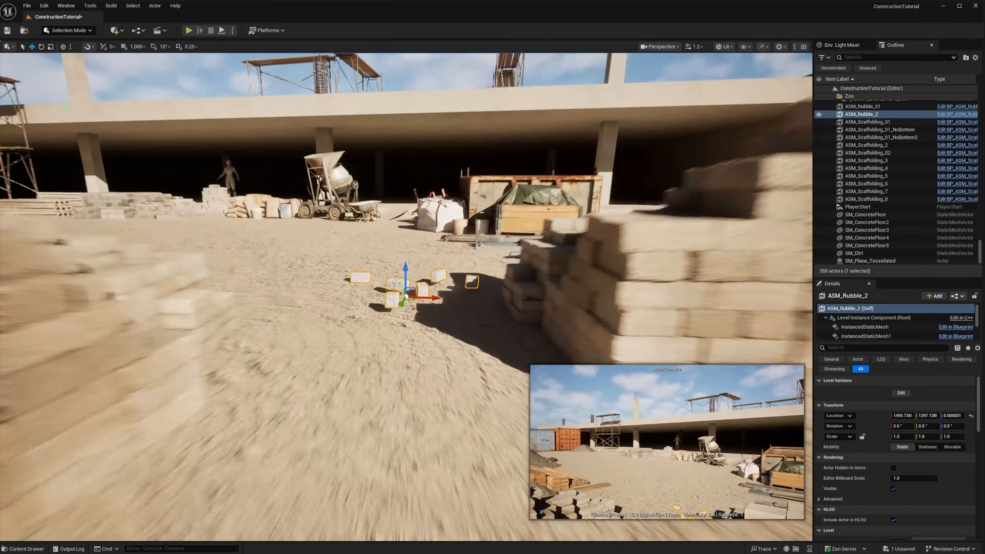
Open the pasted rubble assembly for editing and drop its floating stones onto the ground.
click(902, 393)
click(856, 122)
right_drag(427, 350, 423, 311)
drag(393, 306, 393, 282)
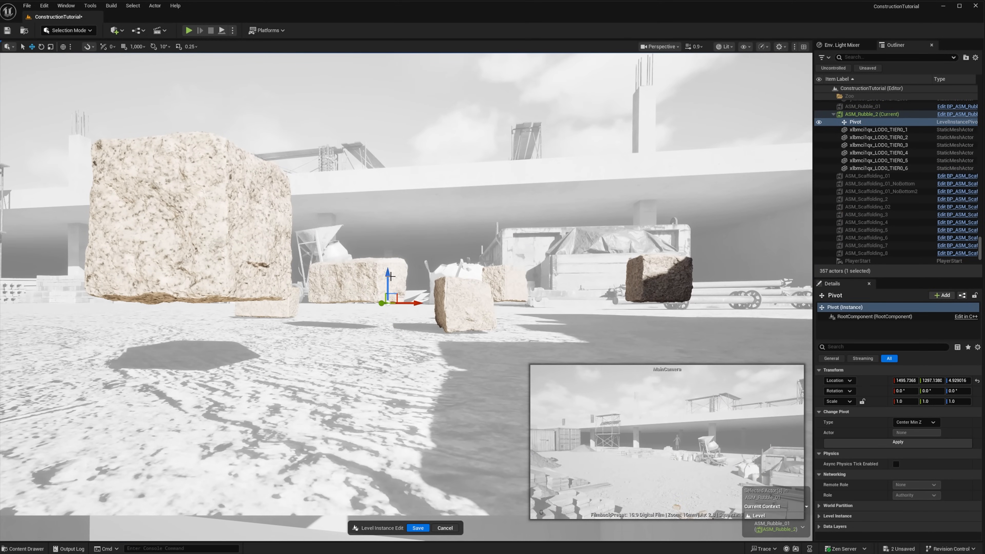
click(359, 280)
key(End)
click(248, 241)
key(End)
right_drag(248, 241, 326, 248)
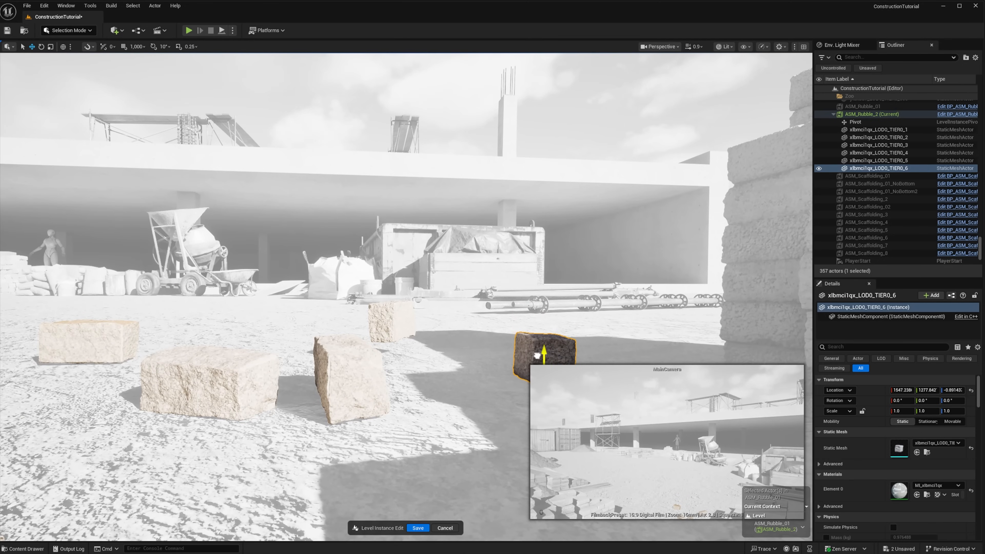
Adjust the individual stones so they sit naturally in the dirt, and save the rubble assembly edit.
key(e)
click(217, 384)
right_drag(248, 388, 232, 427)
click(339, 330)
click(464, 256)
drag(498, 252, 504, 268)
click(565, 268)
drag(598, 265, 607, 285)
click(412, 529)
Duplicate the rubble assembly, place the copy rotated about 57° at the brick stacks by the gravel, and return to the MainCamera view.
right_drag(411, 350, 411, 373)
drag(414, 280, 425, 260)
right_drag(425, 260, 404, 303)
drag(454, 283, 446, 287)
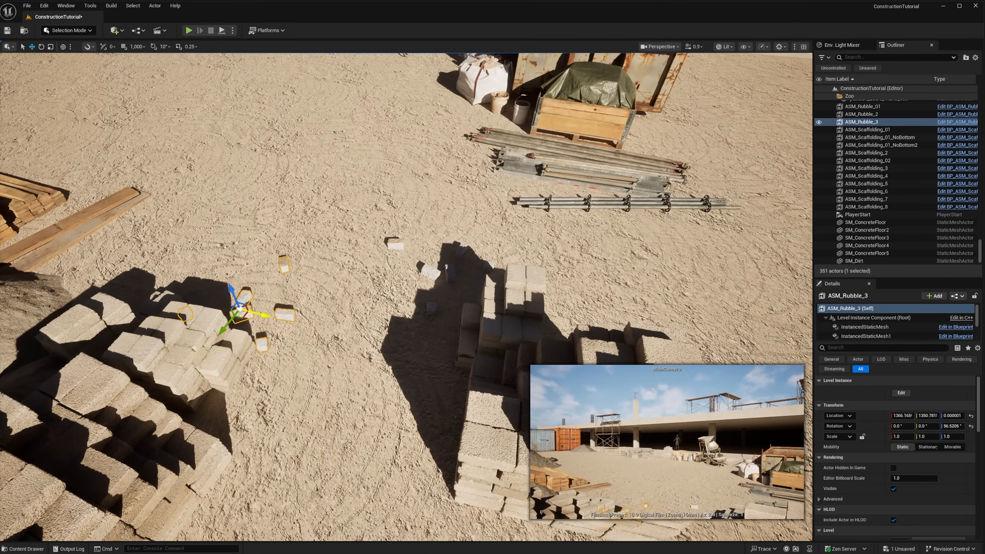
click(660, 47)
click(661, 155)
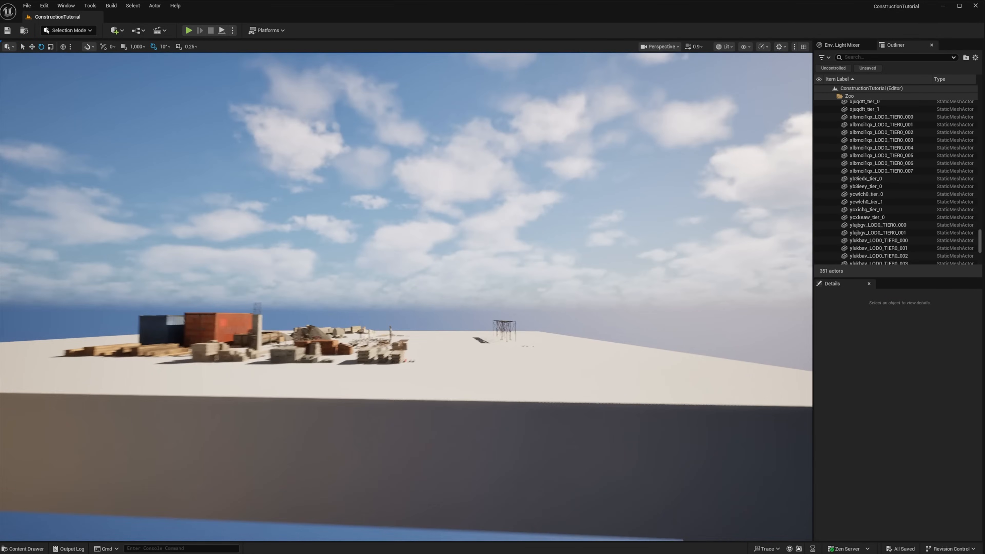
Copy the two concrete beams from the Zoo and paste them on the ground beside the rusty container.
right_drag(465, 334, 493, 370)
click(473, 315)
shift+click(461, 339)
key(ctrl+v)
click(514, 367)
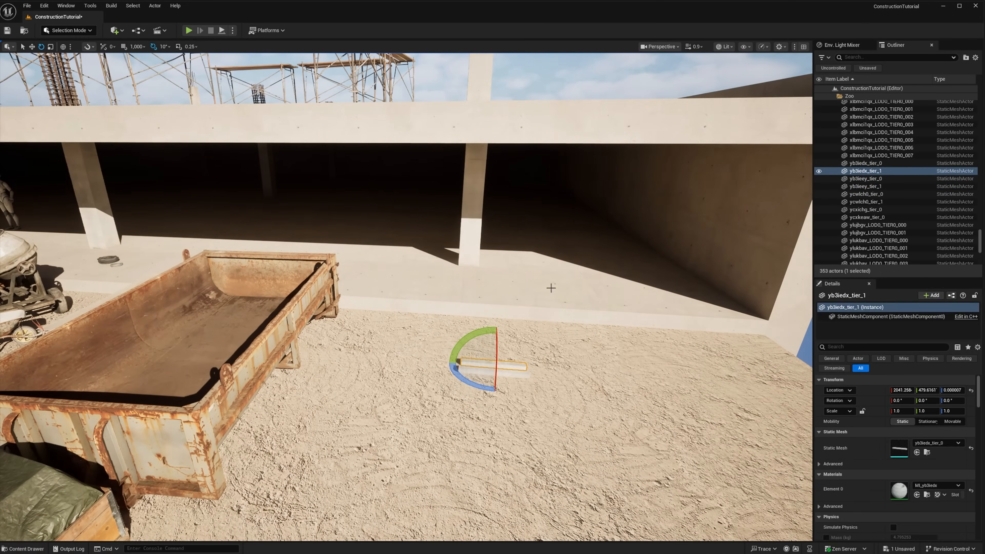
key(ctrl+x)
key(ctrl+v)
Scale the first concrete beam to about 5.41, rotate it 90° and move it up to the building's slab edge.
key(r)
drag(592, 131, 620, 131)
key(e)
drag(586, 160, 587, 116)
right_drag(588, 156, 446, 147)
key(w)
drag(266, 239, 295, 242)
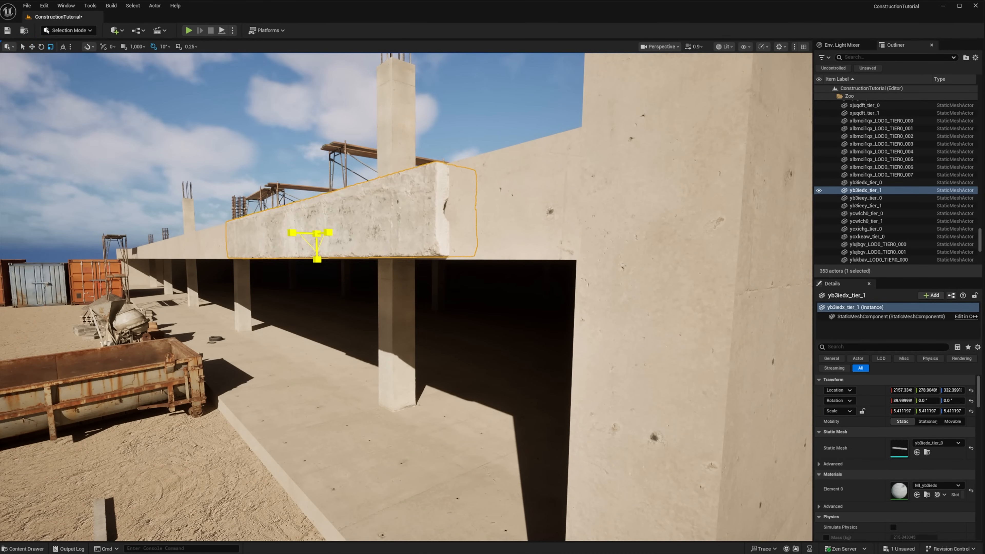
Slide the first concrete beam into place along the slab's front edge at the end by the wall.
key(w)
mouse_move(466, 198)
right_down()
mouse_move(576, 198)
mouse_move(447, 197)
right_up()
drag(325, 246, 334, 247)
right_drag(335, 247, 447, 233)
drag(417, 220, 464, 220)
right_drag(482, 236, 446, 330)
Cut the second concrete beam from the ground, paste it at the slab edge and rotate it 90°.
click(394, 314)
key(ctrl+x)
right_drag(394, 313, 368, 175)
key(ctrl+v)
key(e)
drag(447, 248, 539, 242)
right_drag(539, 242, 532, 221)
Scale the second concrete beam to about 5.72 and fit it onto the slab's front edge beside the first beam.
key(r)
drag(374, 275, 355, 285)
right_drag(373, 275, 403, 233)
key(w)
drag(242, 290, 241, 295)
drag(221, 310, 250, 300)
key(r)
mouse_move(250, 301)
right_down()
mouse_move(256, 278)
mouse_move(258, 297)
right_up()
drag(266, 351, 236, 343)
key(w)
drag(189, 342, 198, 342)
right_drag(198, 342, 593, 218)
Enlarge the second beam to about 5.76, tilt it about 0.58° and shift it along the slab edge.
key(r)
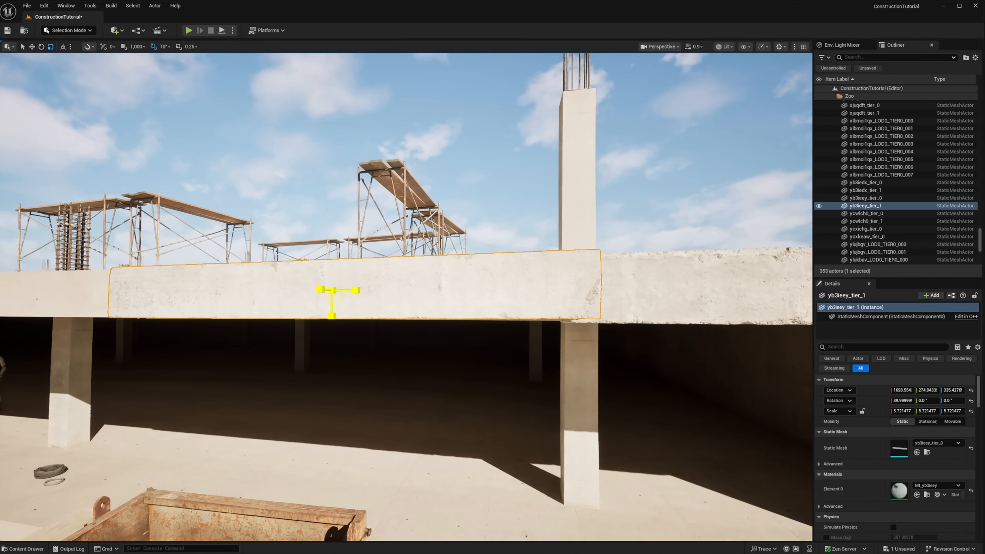
key(e)
drag(368, 291, 375, 289)
key(w)
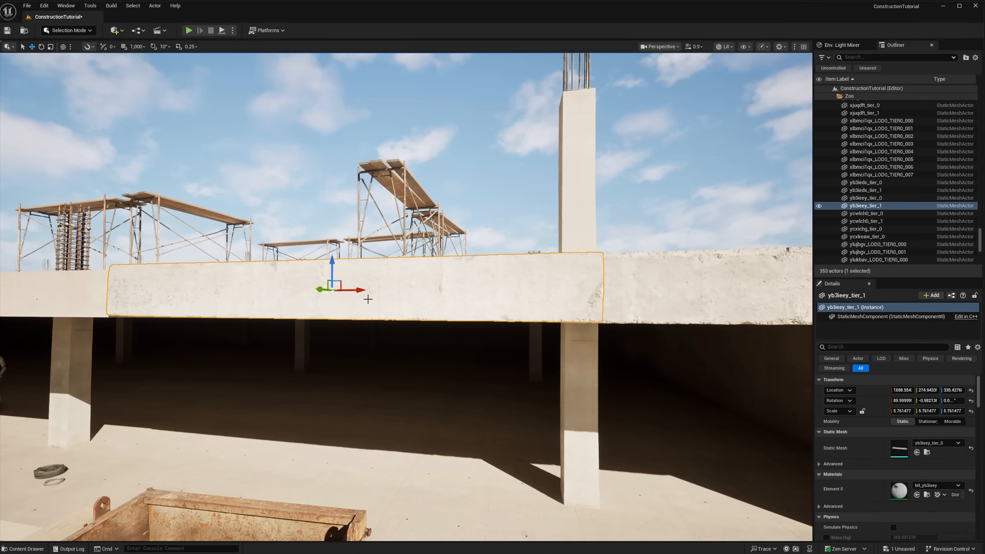
right_drag(375, 290, 359, 307)
drag(562, 250, 530, 250)
Fine-tune the scale and rotation of the concrete beams so they line up with each other along the slab edge.
right_drag(531, 249, 640, 251)
key(r)
drag(480, 283, 451, 309)
key(e)
right_drag(516, 272, 534, 262)
click(542, 264)
drag(445, 274, 449, 278)
right_drag(436, 283, 436, 284)
Select both concrete beams and duplicate them along their local axis to continue the row over the slab edge.
shift+click(322, 255)
right_drag(322, 255, 322, 255)
key(w)
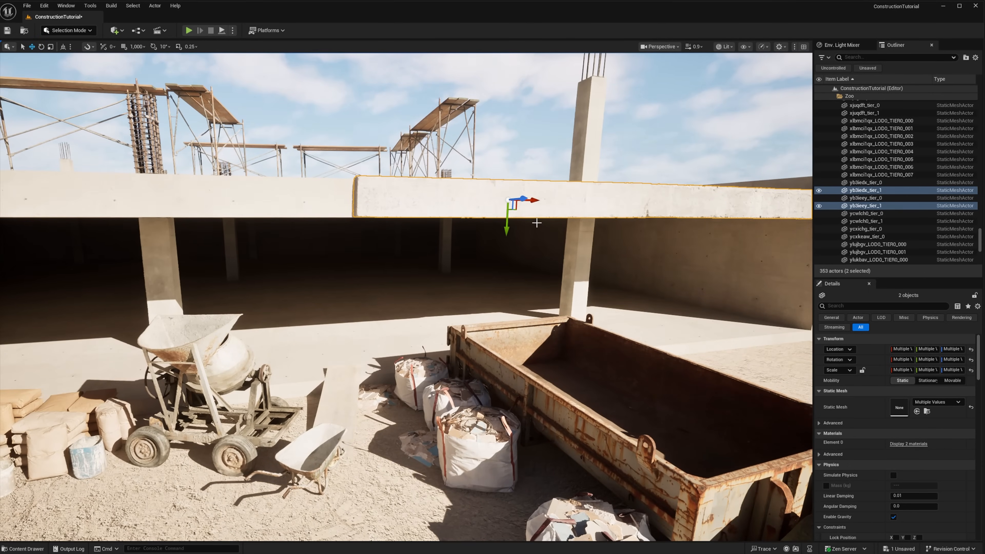
key(ctrl+grave)
right_drag(537, 211, 537, 210)
alt+drag(536, 210, 161, 201)
right_drag(162, 200, 162, 200)
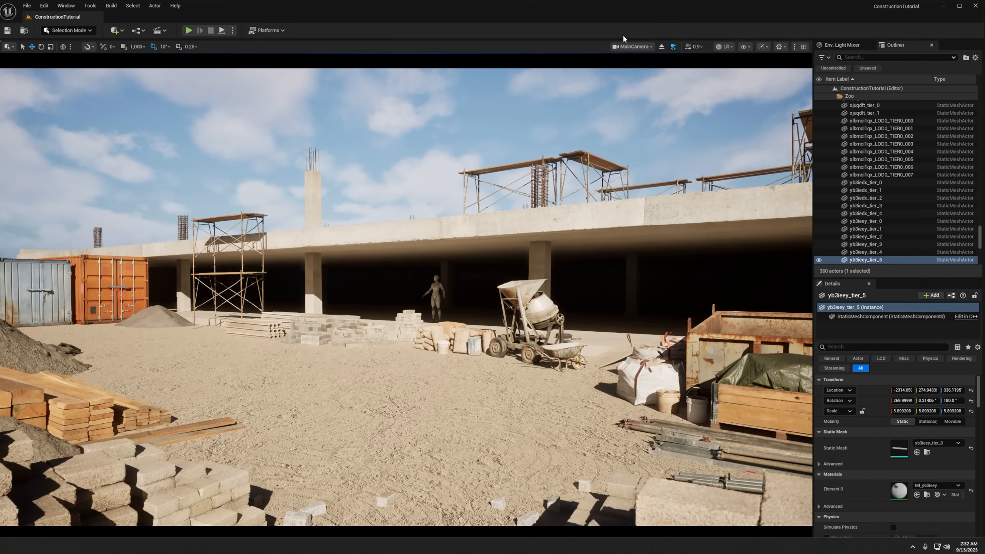
Select the beams along the slab edge, duplicate the whole row and position the copy on the building.
right_drag(407, 295, 388, 266)
shift+click(388, 266)
shift+click(543, 229)
shift+click(438, 233)
right_drag(438, 233, 438, 233)
shift+click(543, 256)
shift+click(224, 260)
alt+drag(329, 228, 371, 466)
key(e)
key(w)
right_drag(371, 389, 310, 427)
drag(426, 331, 160, 344)
right_drag(99, 308, 99, 308)
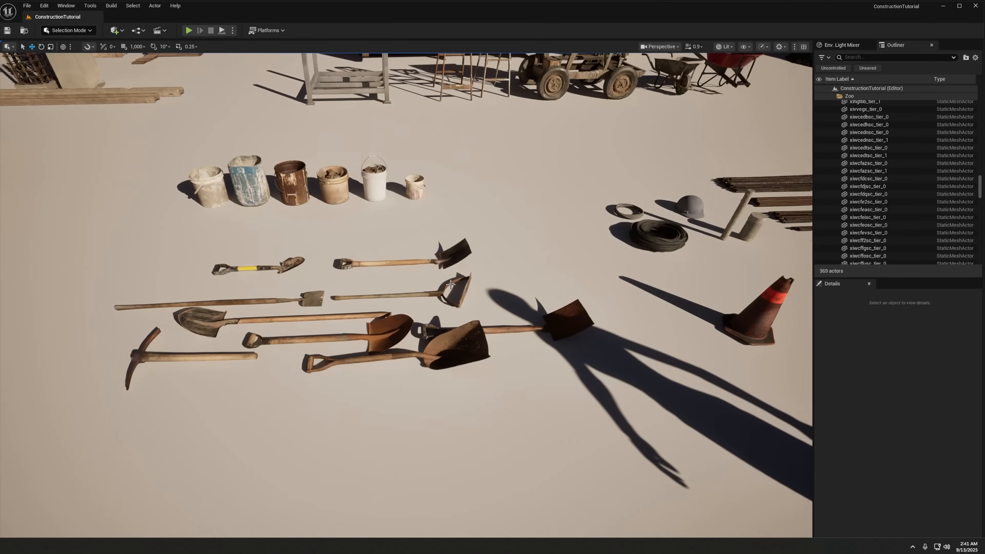
Select the pickaxe and two of the shovels among the hand tools in the Zoo.
click(186, 355)
ctrl+click(454, 252)
ctrl+click(380, 327)
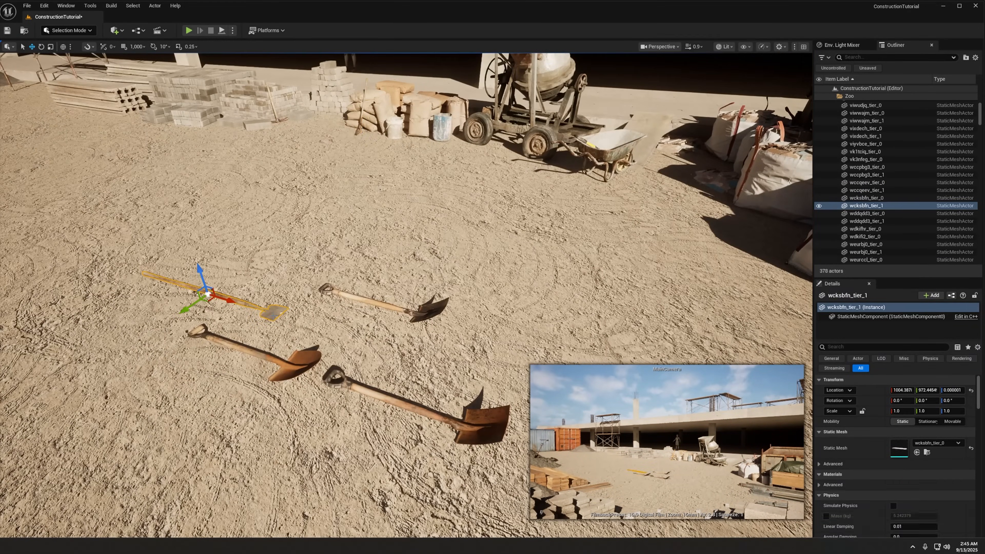
Delete the surplus shovels and stand a wooden-handled shovel upright in the gravel pile.
key(Delete)
click(306, 372)
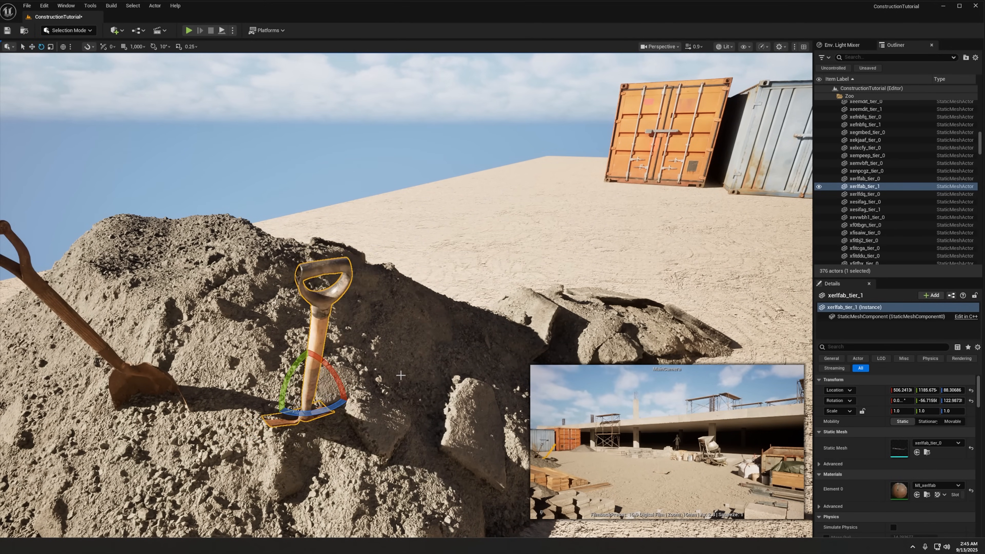
key(Delete)
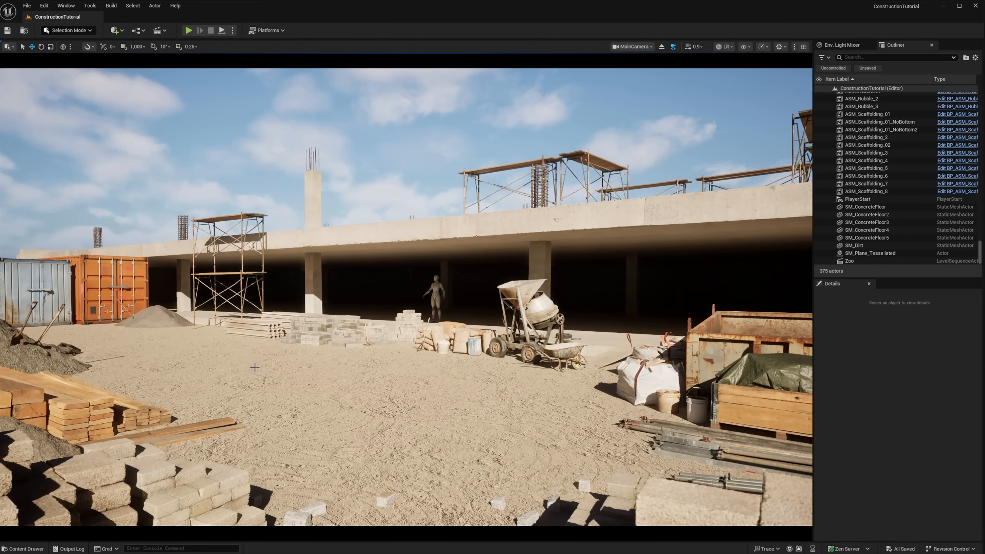
Start the Displace tool on the SM_Dirt ground in Modeling Mode and set the displace intensity to 10.
click(330, 388)
click(80, 33)
click(83, 81)
click(10, 151)
click(50, 89)
click(116, 90)
text(1)
key(Return)
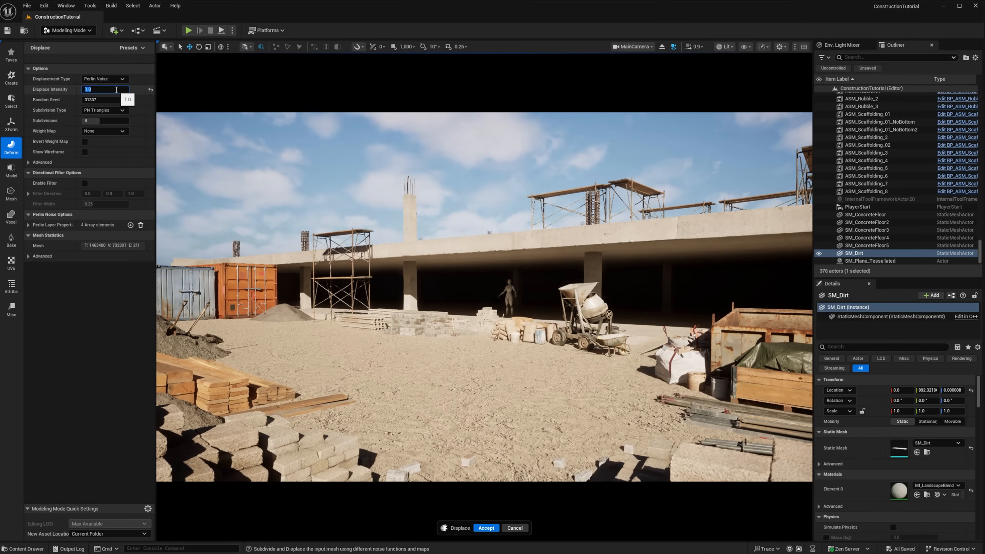
text(10)
key(Return)
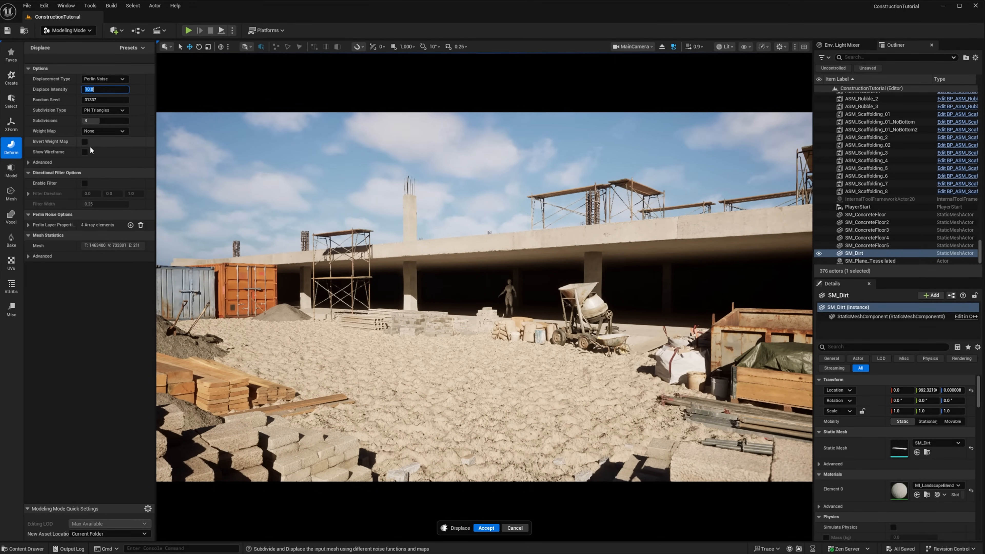
Expand the four Perlin noise layers and set the intensity of layers 1, 2 and 3 to 0.
click(28, 224)
click(29, 236)
click(29, 268)
click(29, 300)
click(30, 332)
click(113, 289)
text(0)
click(112, 321)
text(0)
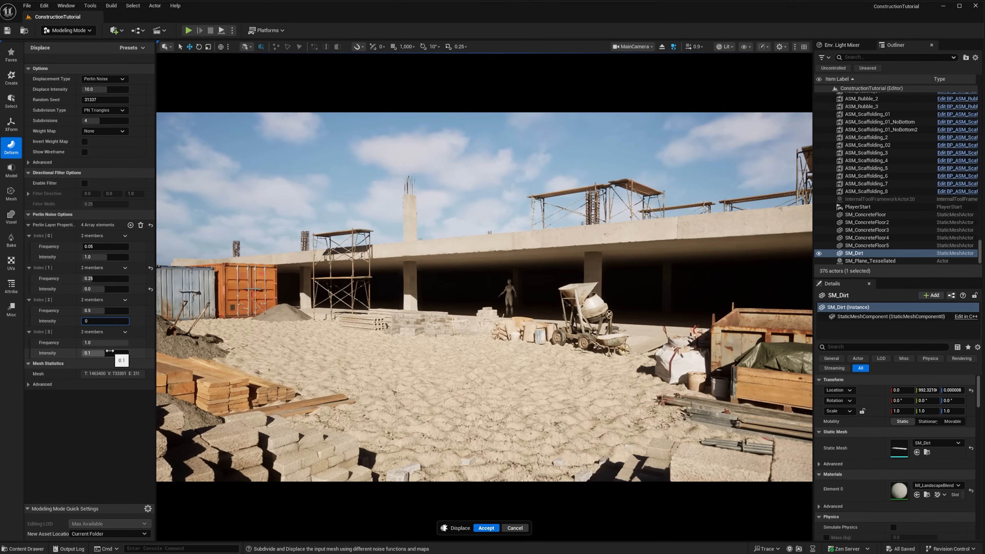
Lower the frequency of Perlin noise layer 0 to 0.01 and refine it to 0.005.
click(109, 247)
text(0.01)
key(Return)
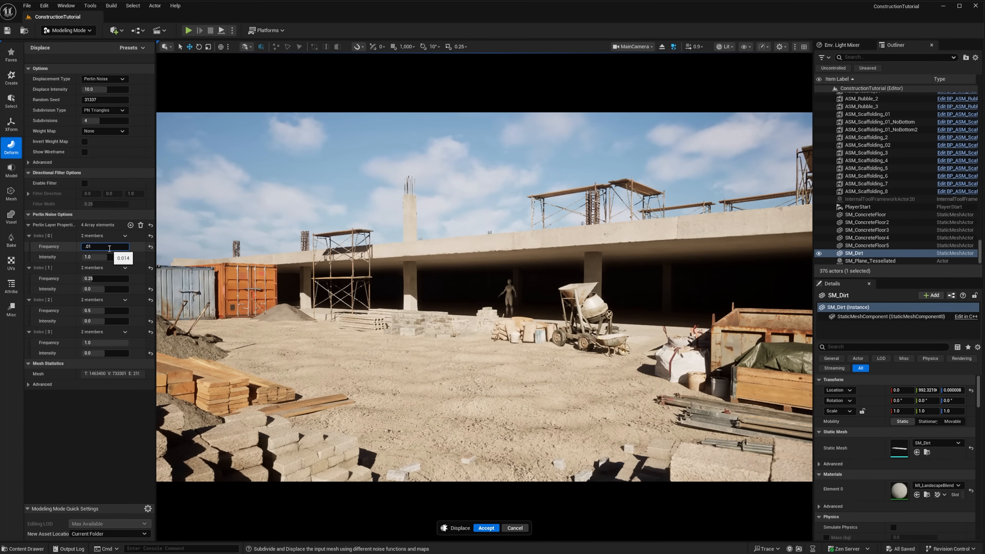
text(0.005)
key(Return)
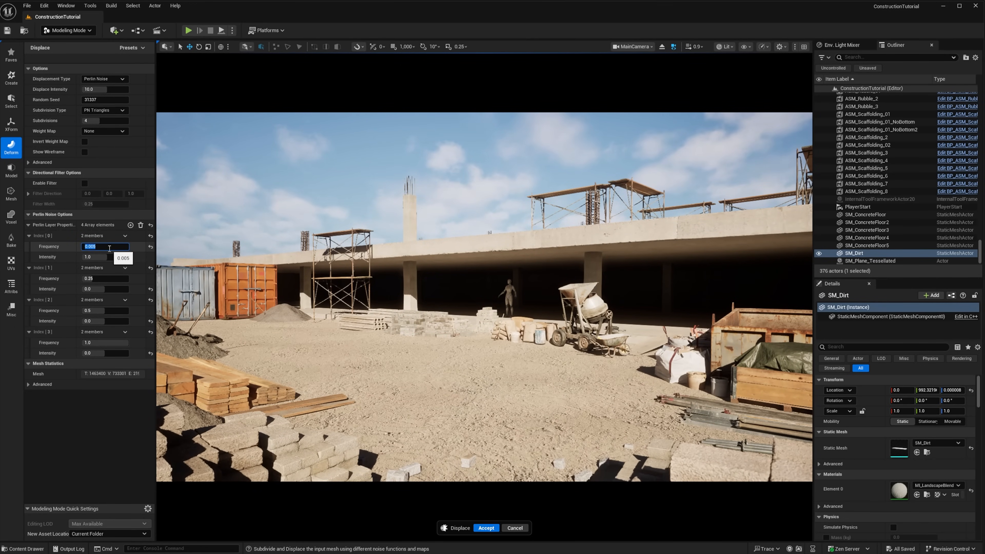
Give Perlin noise layer 1 a frequency of 0.02 and intensity of 0.2, and set layer 0's intensity to 0.2.
drag(106, 286, 120, 286)
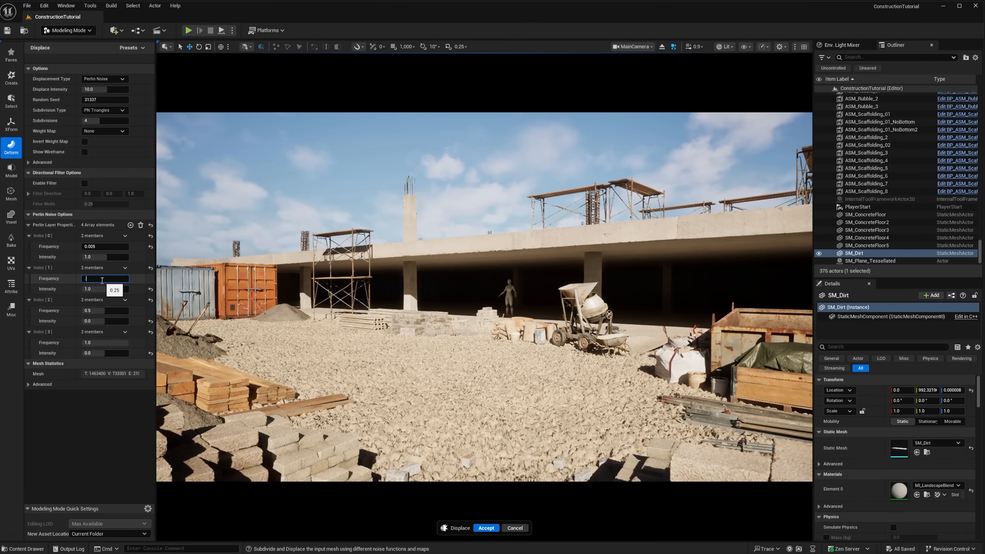
text(0.1)
key(Return)
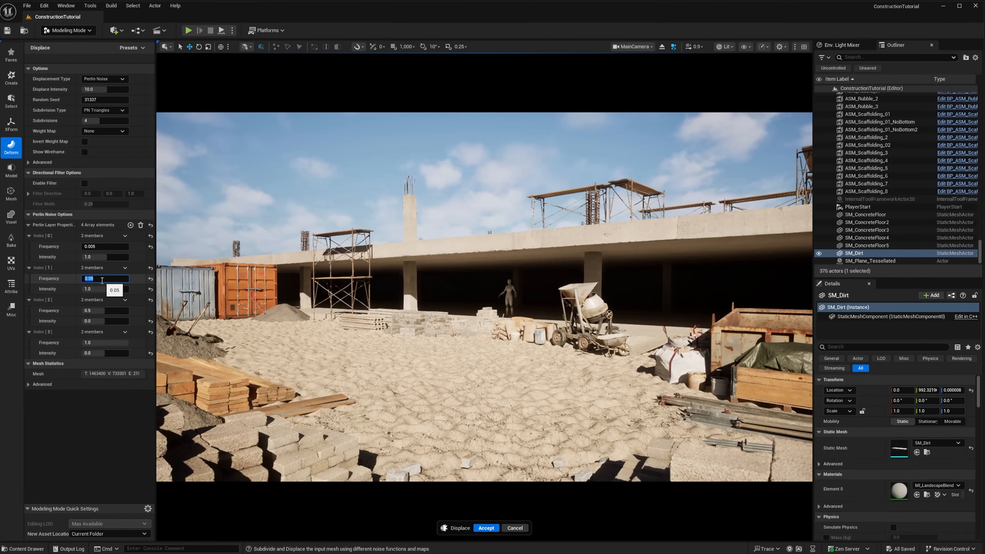
text(0.02)
key(Return)
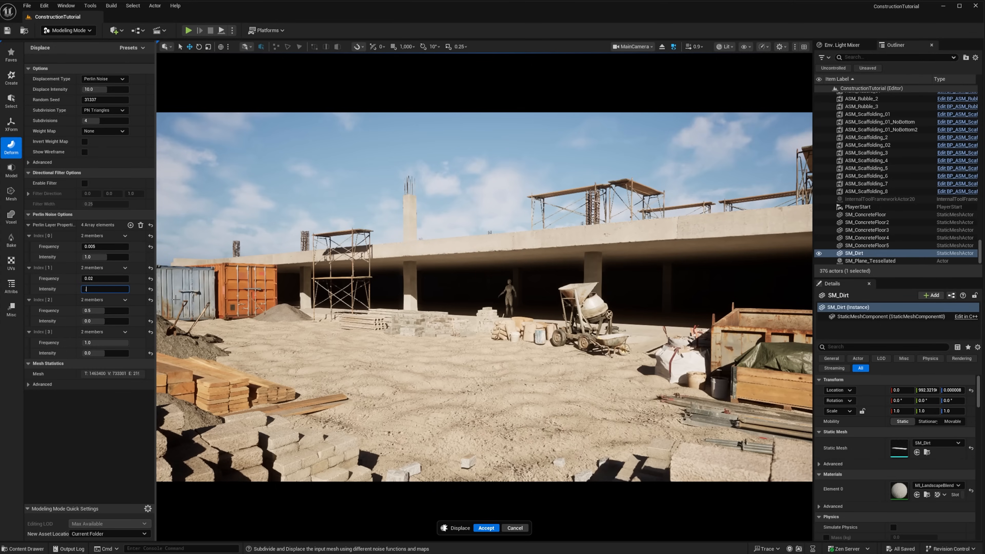
text(0.5)
key(Return)
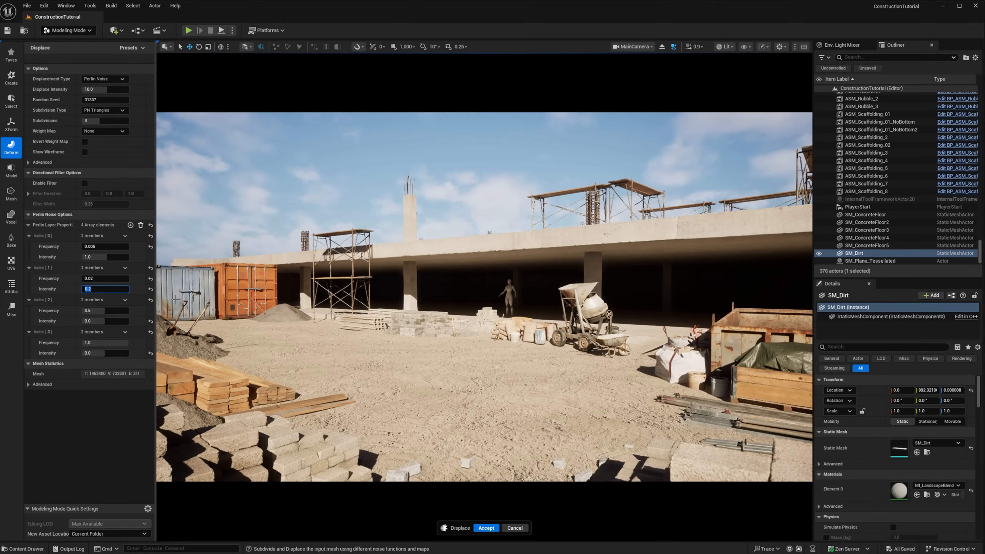
click(106, 256)
text(0.2)
key(Return)
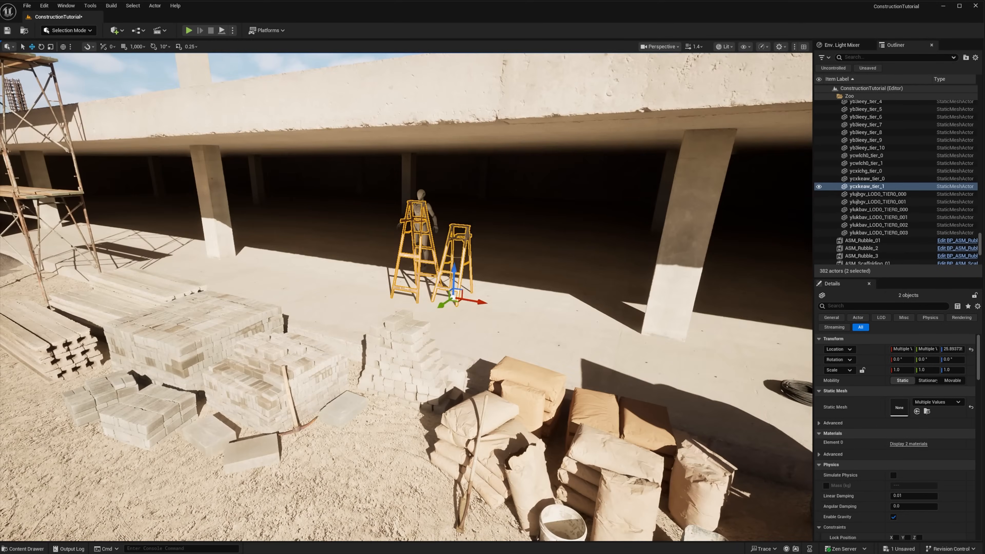
Move one stepladder along the concrete floor to stand behind the rusty container, and rotate it.
click(854, 179)
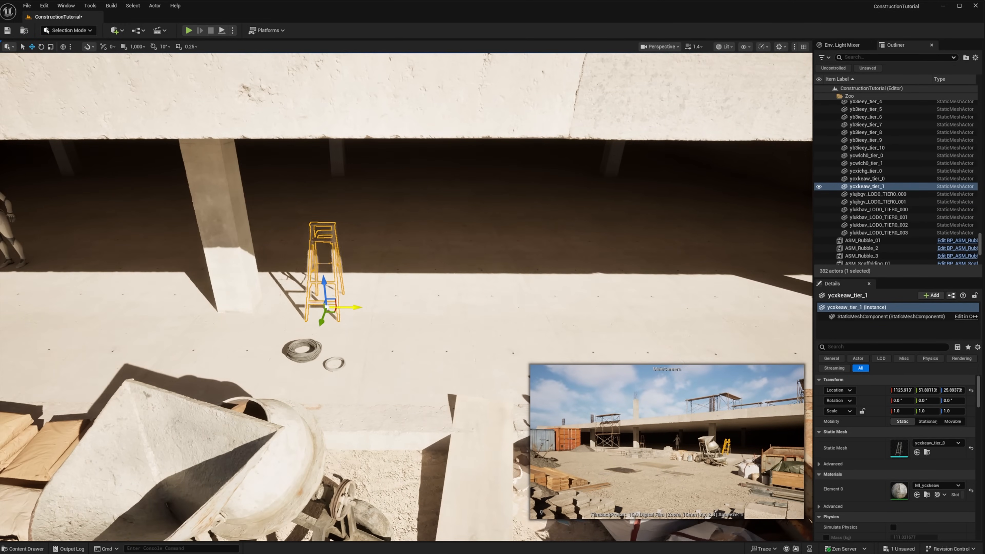
drag(338, 286, 648, 309)
drag(600, 279, 282, 392)
key(e)
key(Escape)
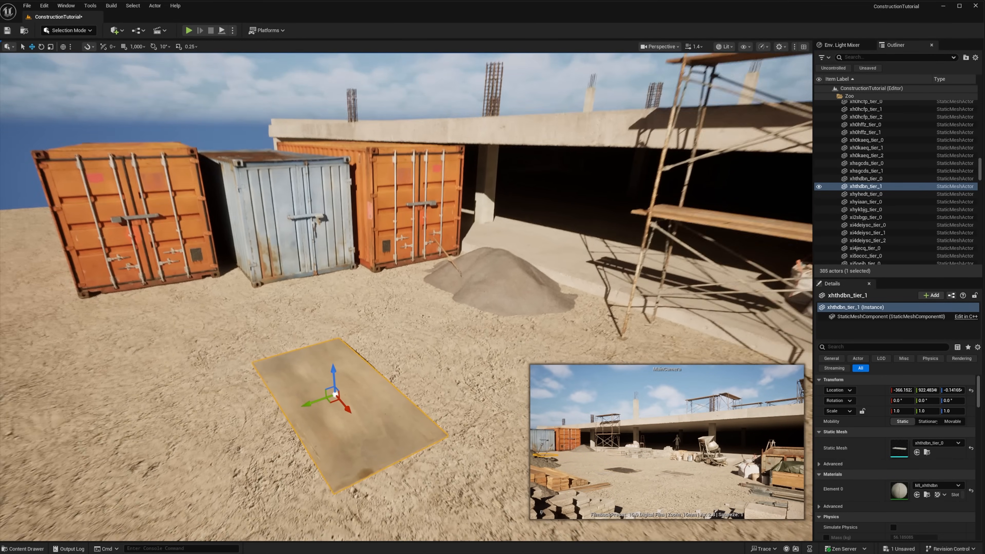
Tilt the plywood sheet up about 73° and lean it against the orange and blue shipping containers.
key(e)
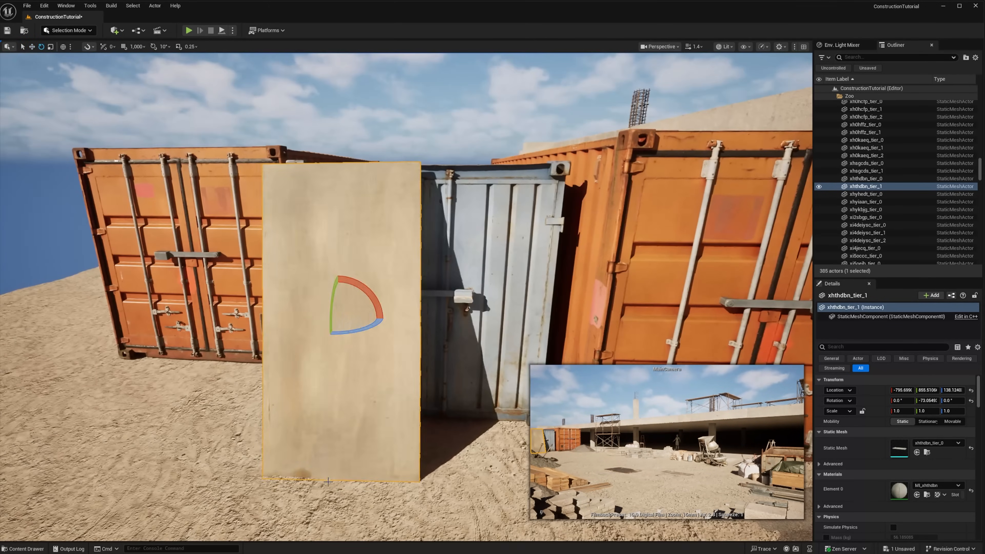
key(e)
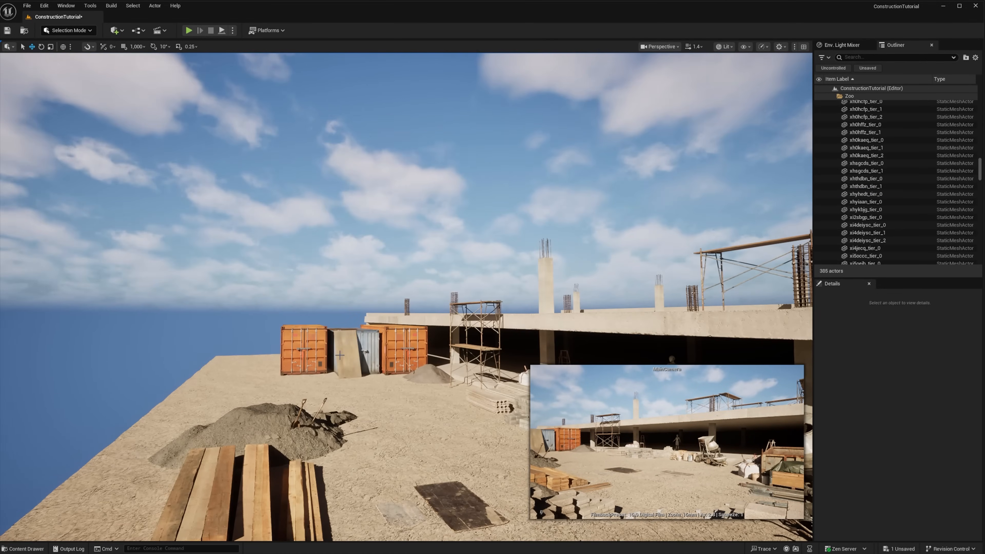
click(345, 361)
drag(320, 355, 316, 355)
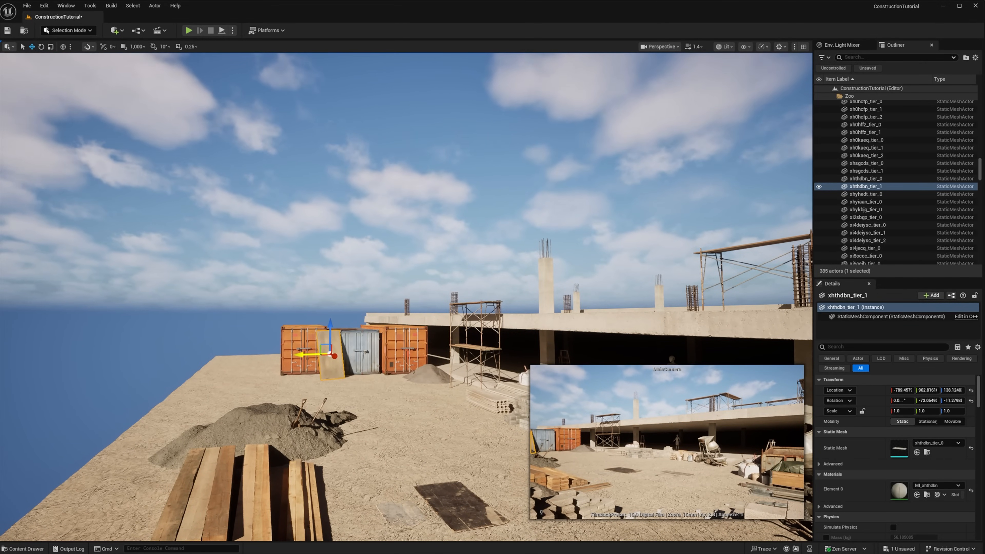
Move the dark worn panel to the gravel pile and rotate it to rest on the slope below the shovels.
click(461, 505)
key(e)
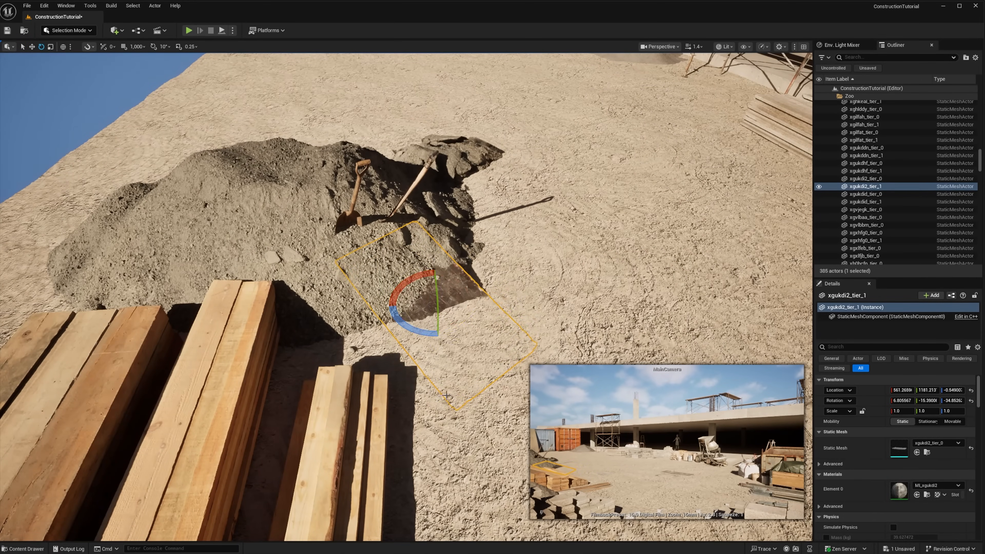
drag(395, 287, 396, 290)
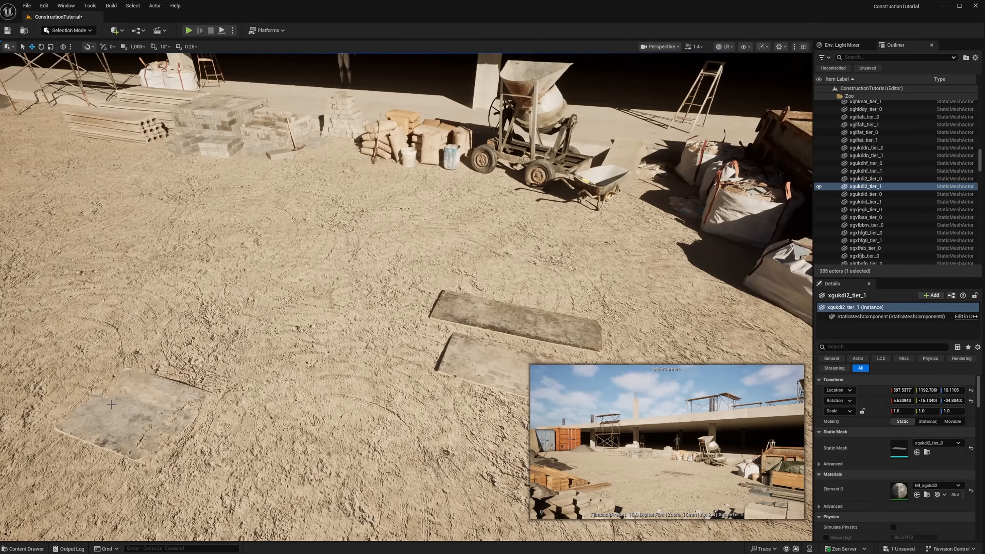
Remove the square grey panel and lean a worn board on the edge of the lumber stack, tilted about 22°.
click(417, 308)
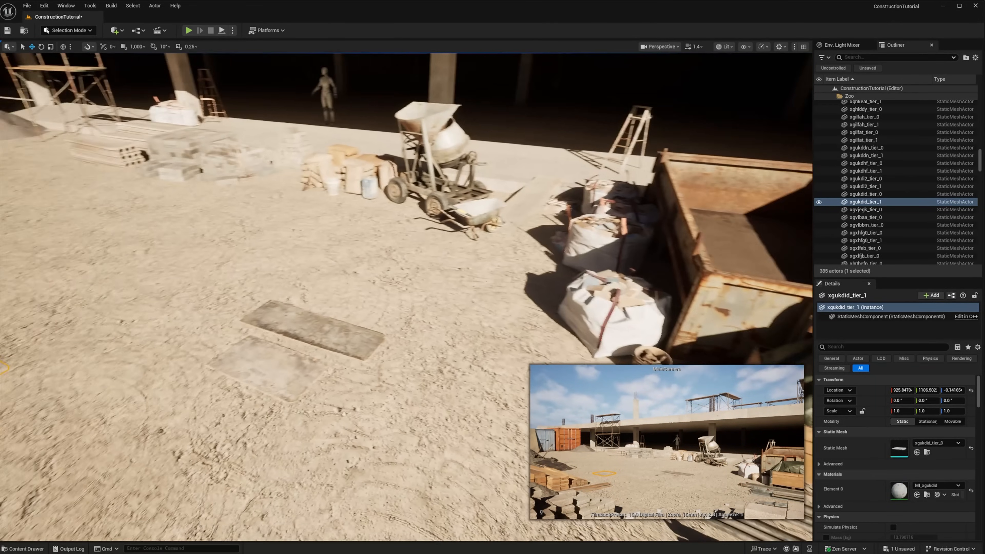
click(390, 387)
key(e)
drag(139, 401, 99, 363)
key(w)
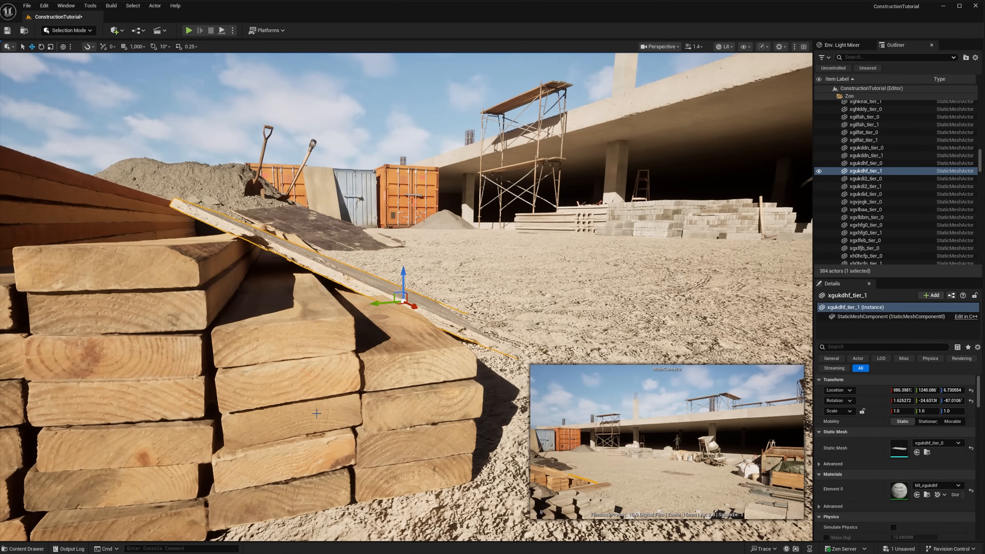
key(e)
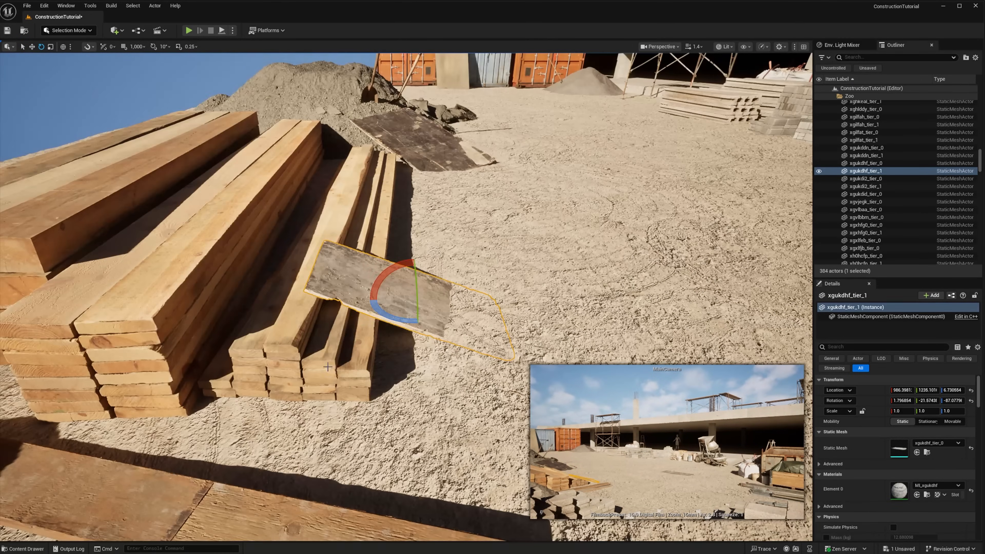
key(w)
drag(403, 326, 411, 281)
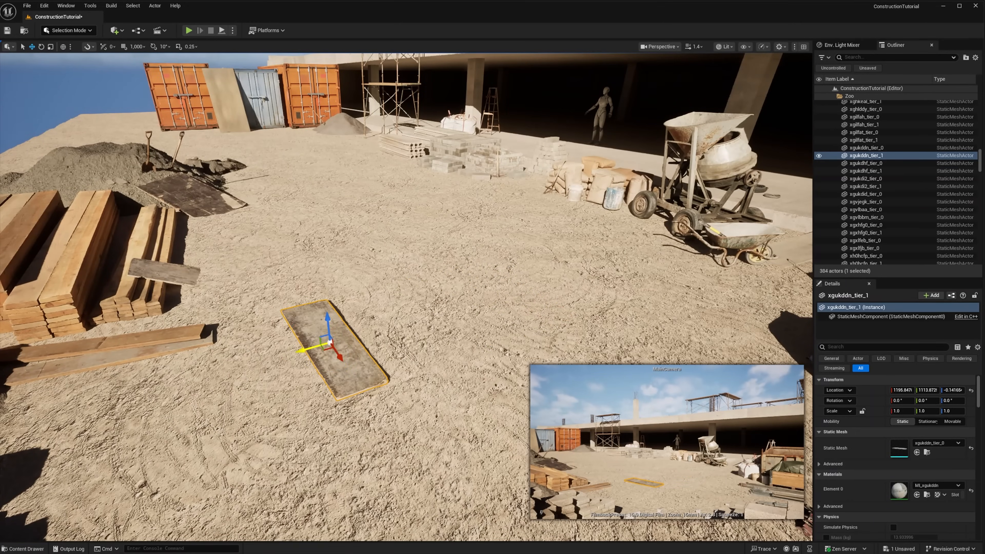
Rotate the remaining grey board about 100° and lay it on the ground beside the loose planks near the bricks.
key(e)
drag(196, 352, 44, 407)
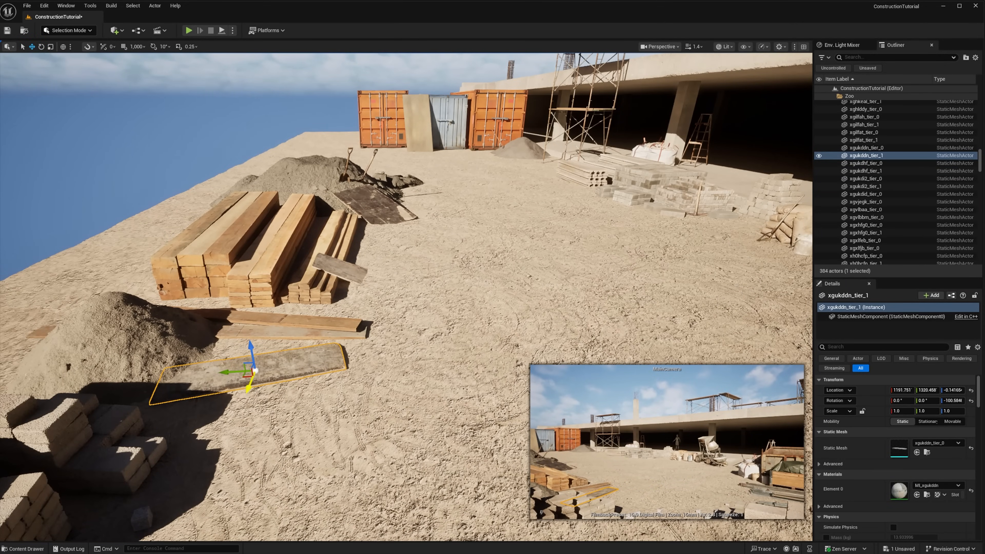
drag(240, 372, 252, 388)
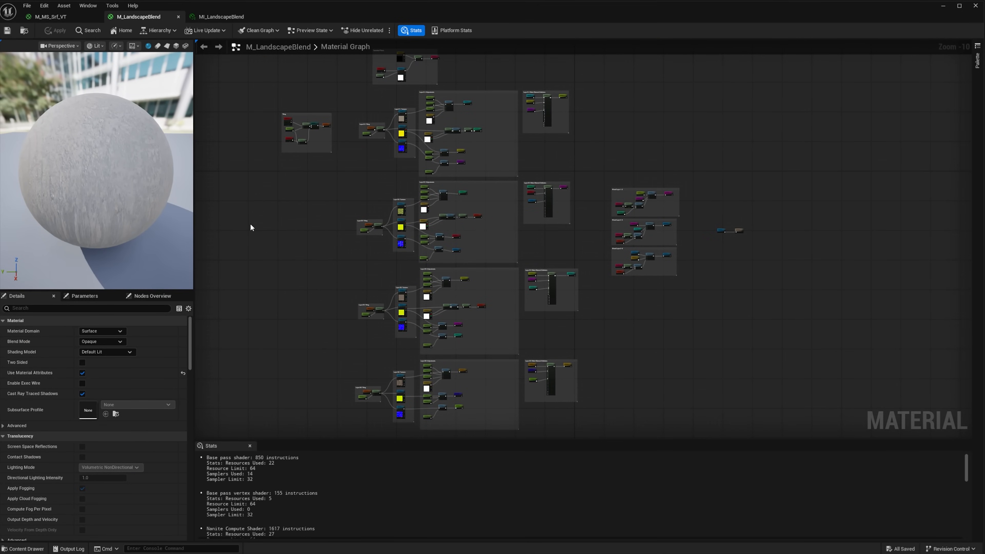
Examine the global Tiling group and the Layer 01 tiling, texture and adjustment nodes in the M_LandscapeBlend material graph.
scroll(286, 171, up, 8)
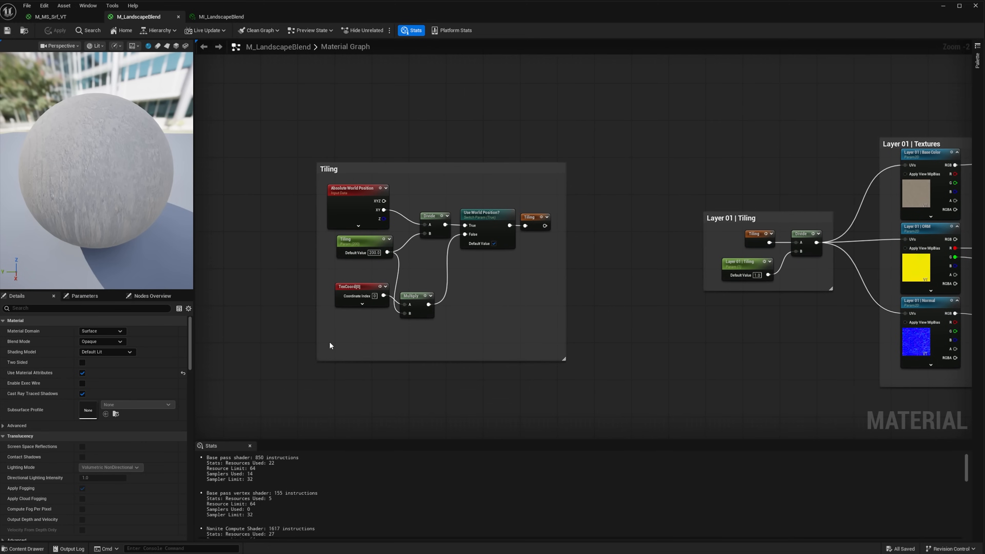
right_drag(574, 337, 273, 308)
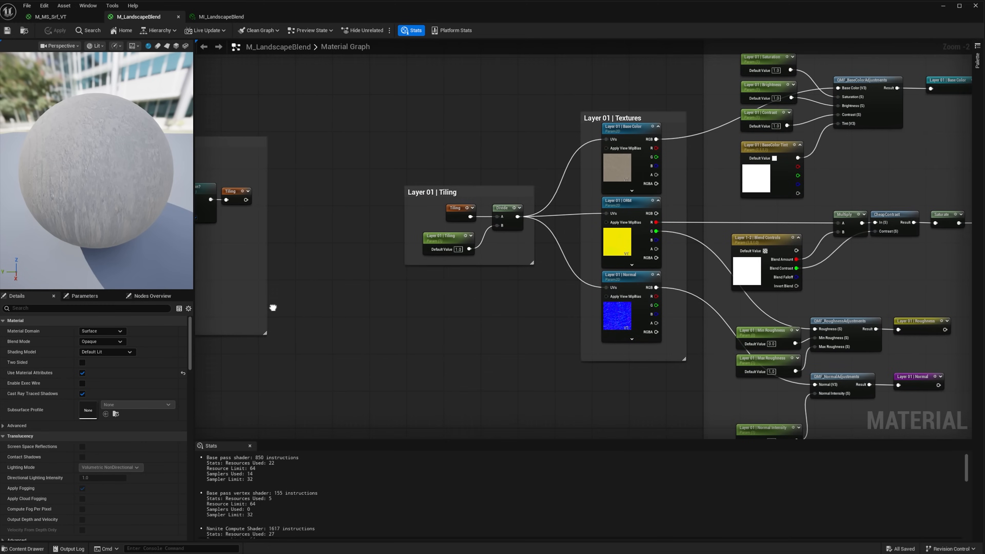
scroll(295, 303, down, 2)
right_drag(446, 294, 318, 279)
scroll(333, 279, up, 1)
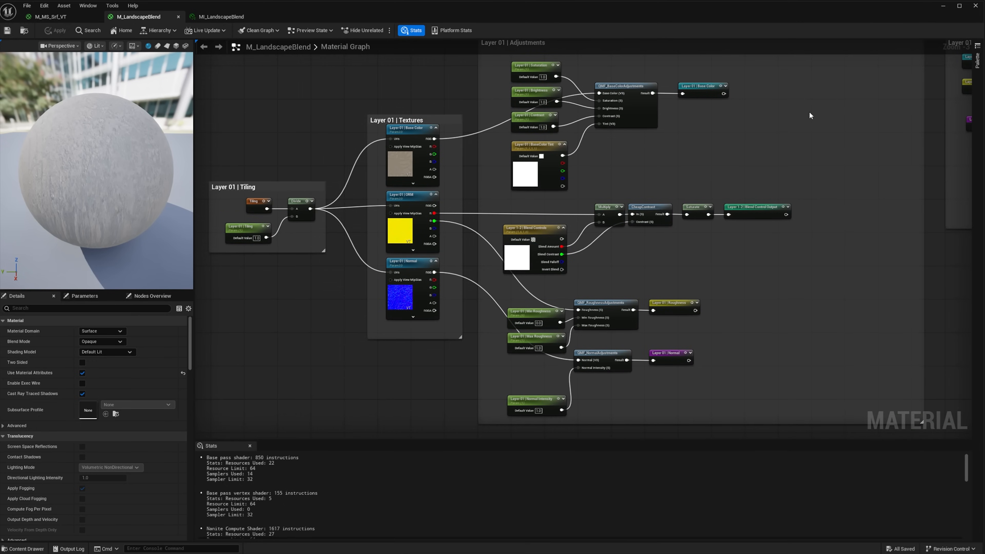
Examine the Transition Phase nodes that feed the mesh paint texture into the M_LandscapeBlend material.
right_drag(809, 112, 327, 183)
scroll(326, 193, down, 2)
right_drag(557, 374, 382, 124)
scroll(382, 123, up, 1)
right_drag(409, 182, 345, 117)
scroll(372, 130, up, 1)
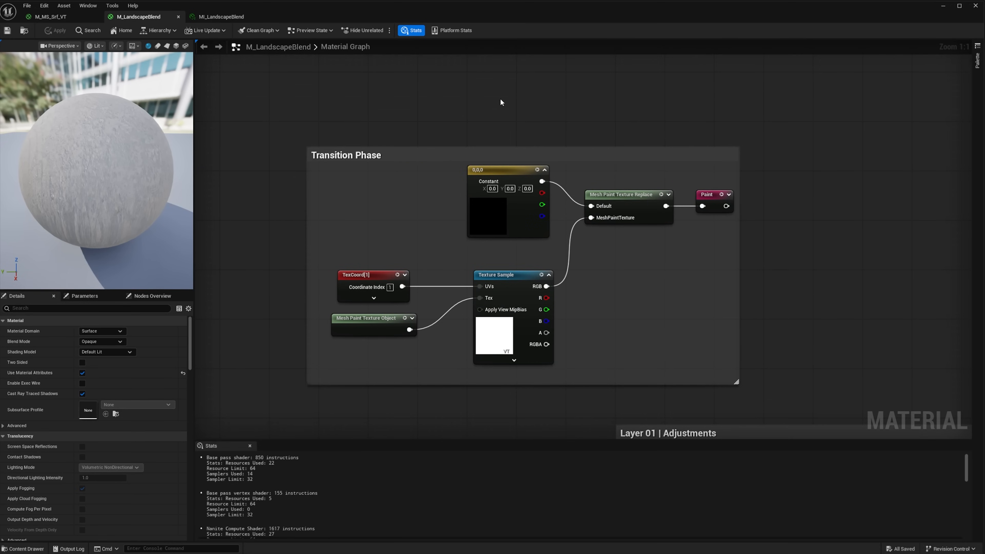
Look over the Global and Layer 01 parameter groups in the MI_LandscapeBlend material instance.
click(221, 17)
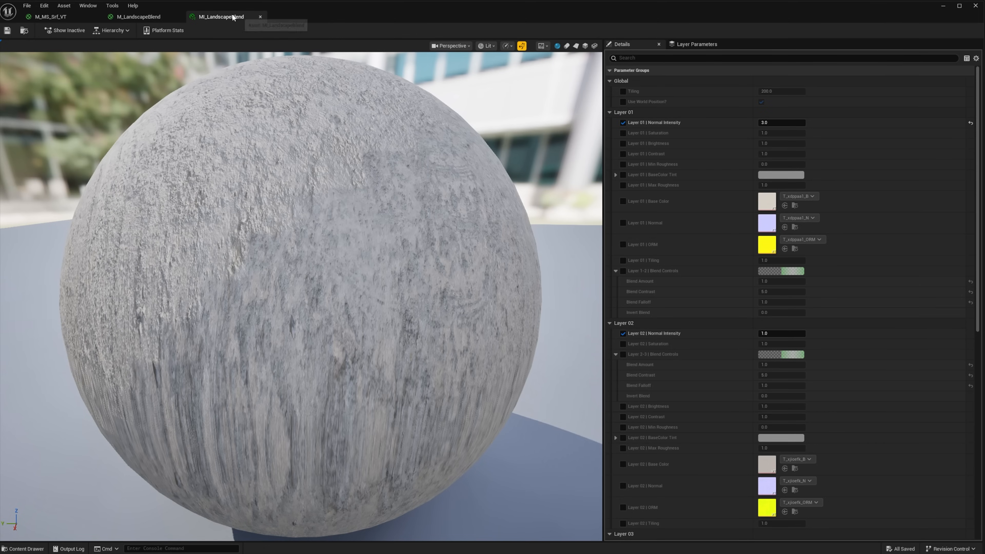
click(610, 70)
click(610, 70)
click(610, 81)
click(609, 112)
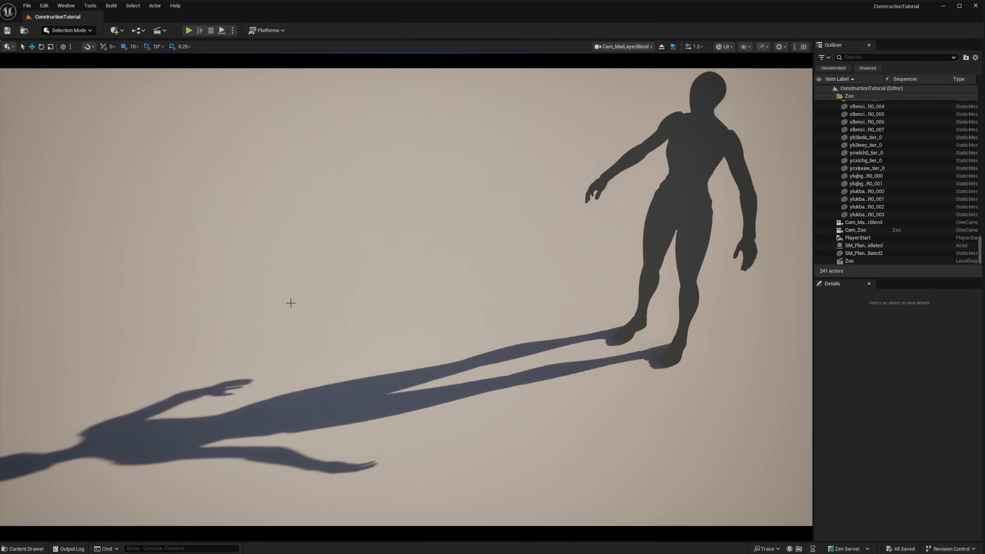
Override the tessellated plane's mesh paint texture coordinate index (1) and resolution (128), and assign MI_LandscapeBlend to it.
click(291, 303)
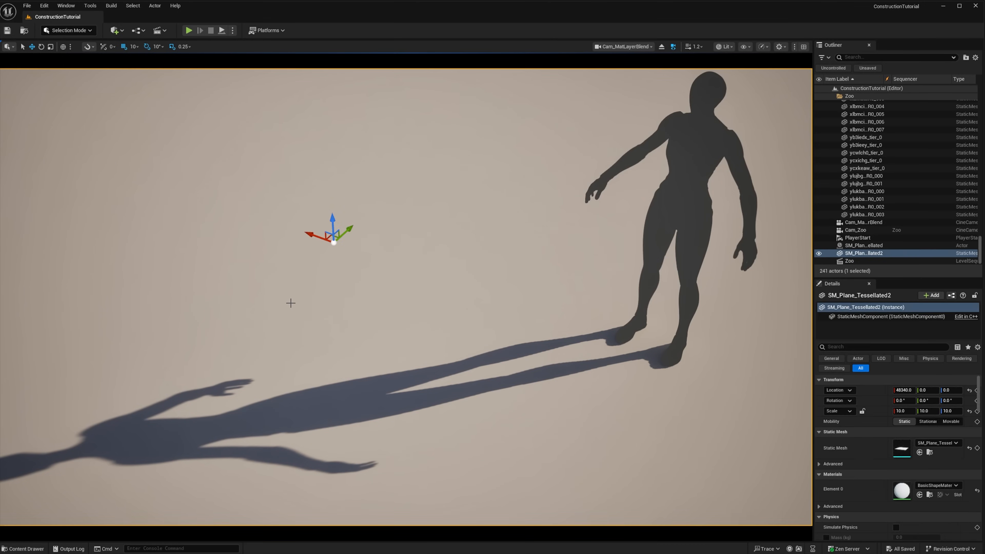
text(mesh)
click(826, 496)
click(827, 506)
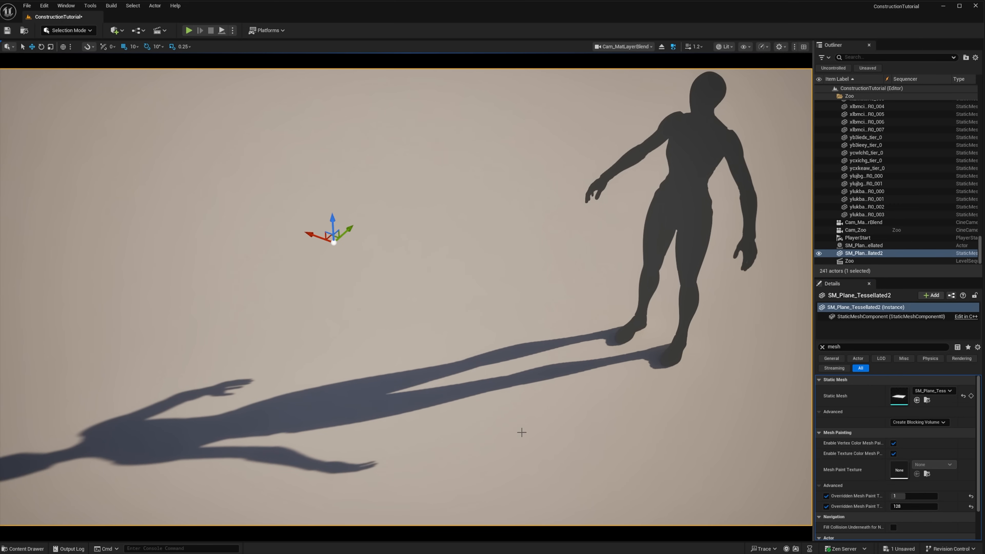
key(ctrl+space)
drag(201, 155, 388, 126)
Switch to texture color mesh painting and add a mesh paint texture to the tessellated plane.
click(74, 30)
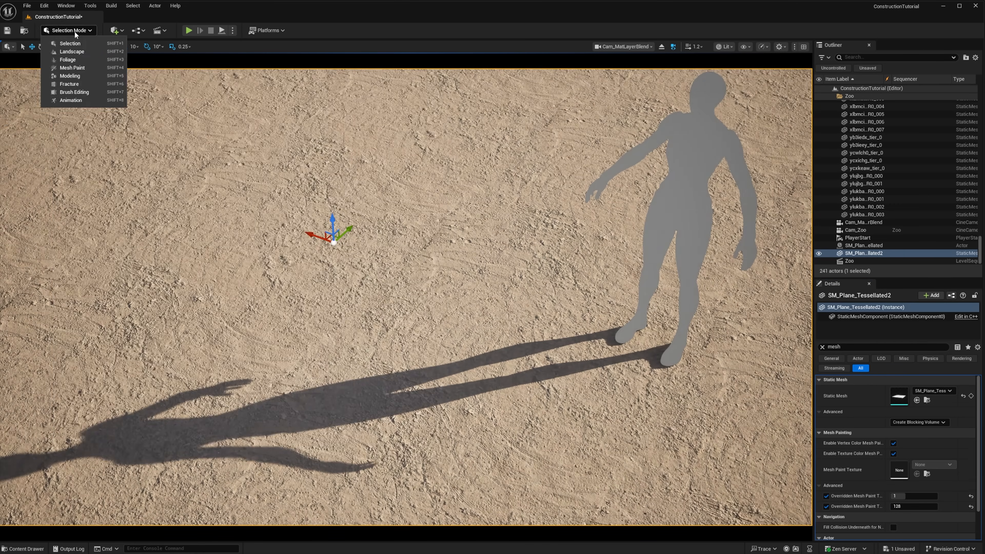
click(79, 60)
click(108, 73)
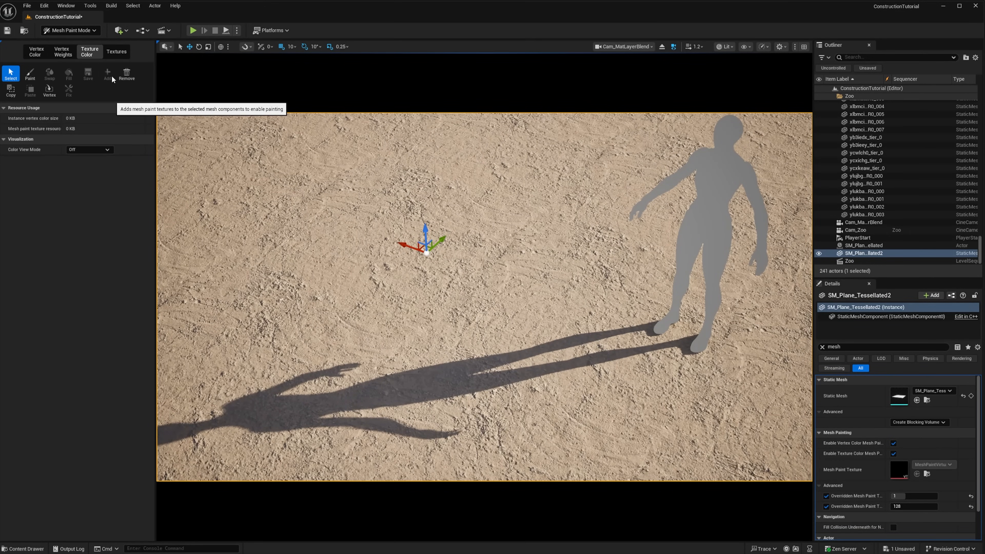
Fill the plane's mesh paint texture with white, and brush only the blue channel across the ground to blend the layers.
click(87, 192)
click(108, 192)
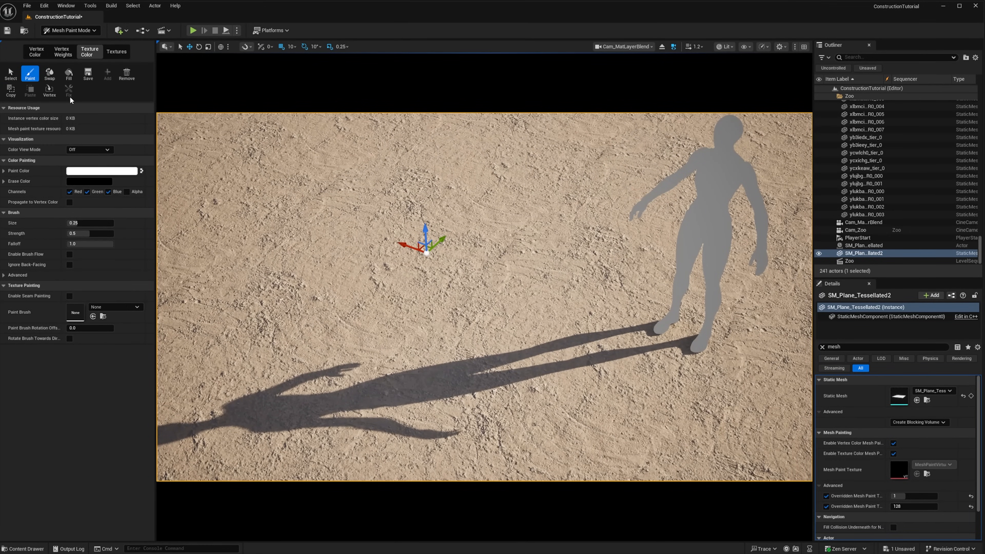
click(69, 73)
click(69, 191)
click(87, 191)
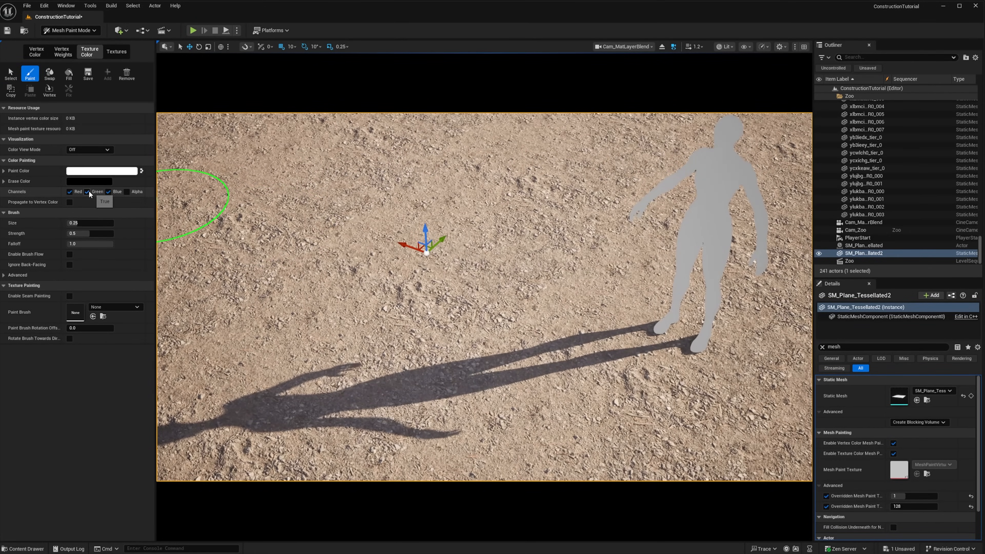
mouse_move(314, 256)
mouse_down()
mouse_move(314, 301)
mouse_move(439, 231)
mouse_move(257, 363)
mouse_move(607, 312)
mouse_move(634, 192)
mouse_move(264, 256)
mouse_up()
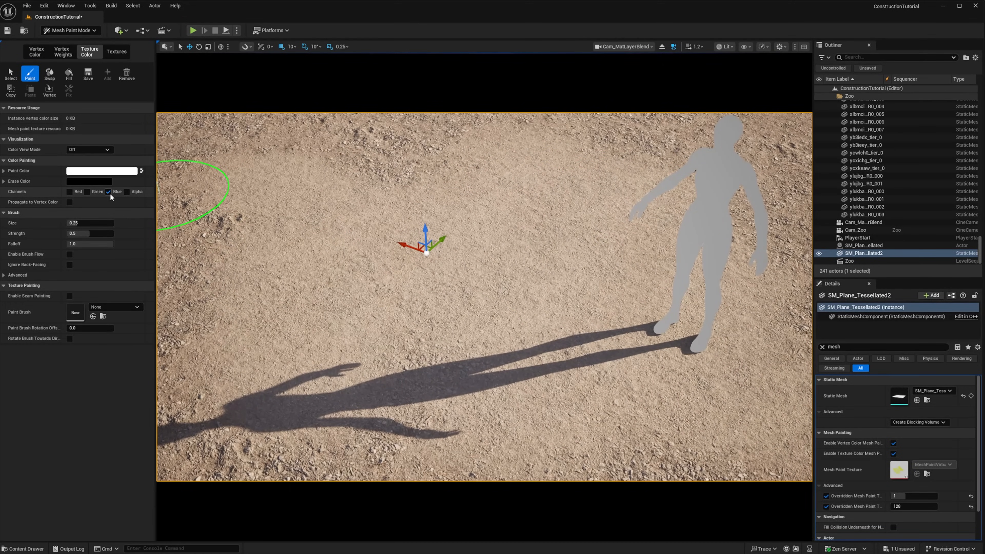
drag(372, 272, 267, 193)
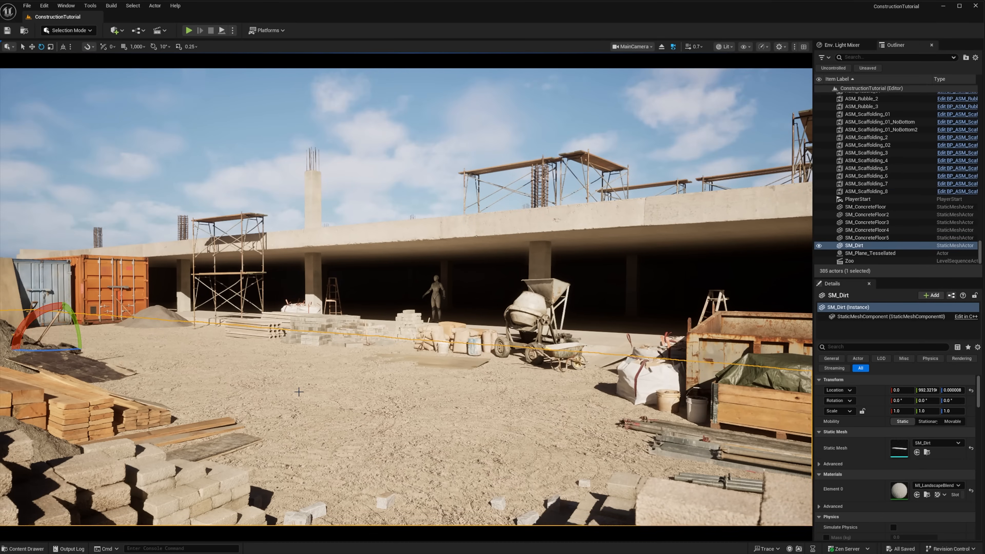
Override SM_Dirt's mesh paint texture coordinate index with 1 and its mesh paint texture resolution with 128.
text(m)
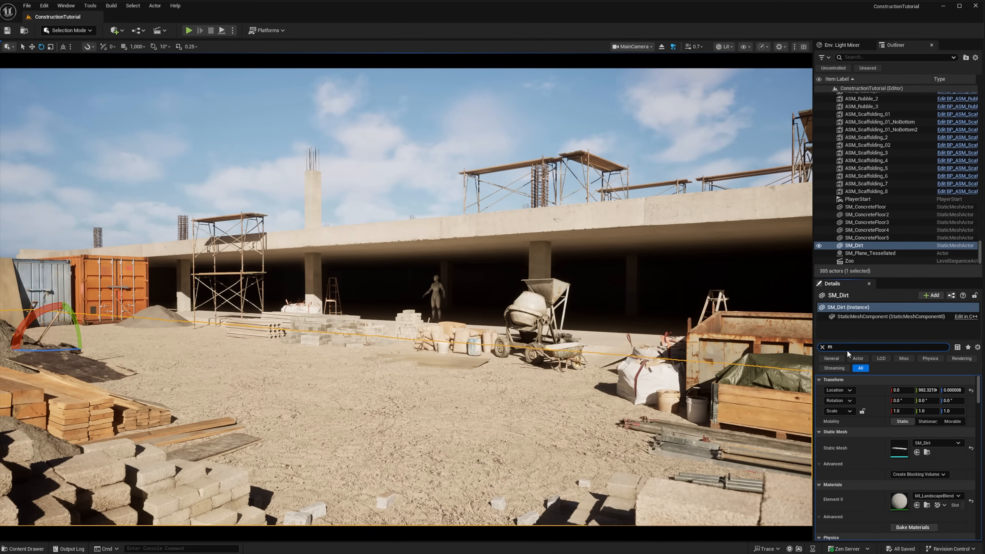
text(esh)
click(827, 496)
click(827, 507)
click(906, 496)
text(1)
click(906, 505)
text(12)
Add a mesh paint texture to SM_Dirt and set up the Paint tool to affect only the blue channel.
click(69, 31)
click(74, 68)
click(107, 74)
click(30, 73)
drag(155, 161, 158, 161)
click(88, 191)
Paint a test patch on the open dirt with a 0.0308 brush, erase it with swapped colors, and restore white paint.
mouse_move(451, 392)
mouse_down()
mouse_move(643, 400)
mouse_move(468, 381)
mouse_up()
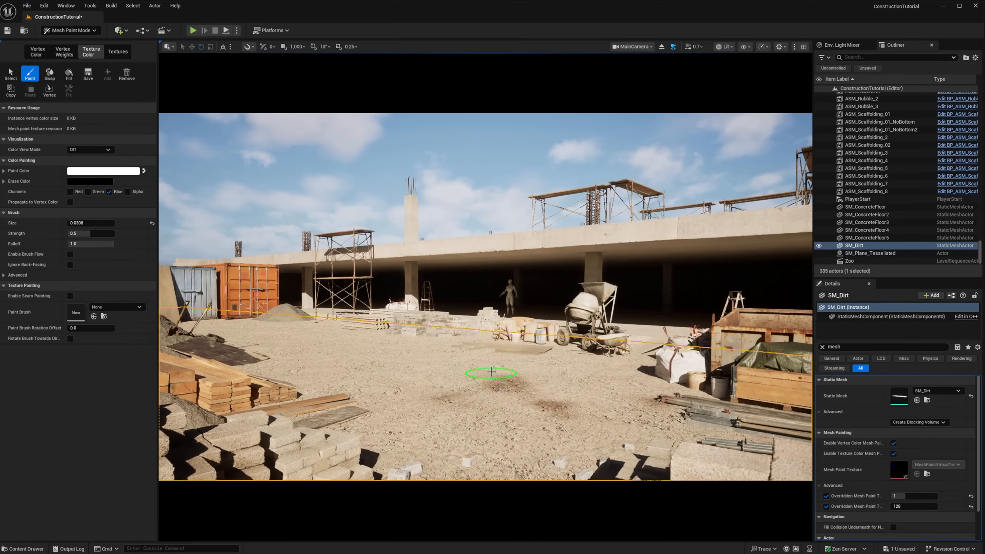
key(x)
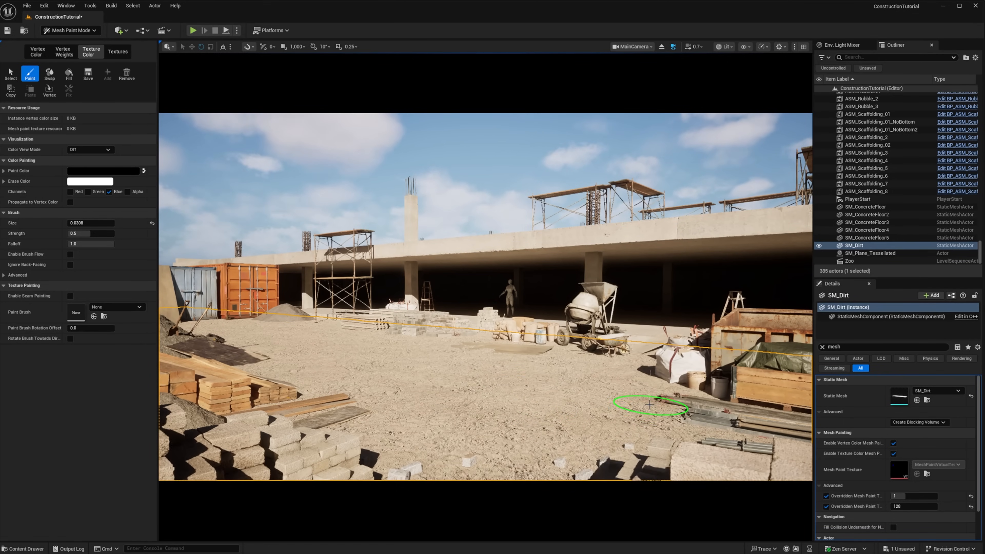
click(144, 171)
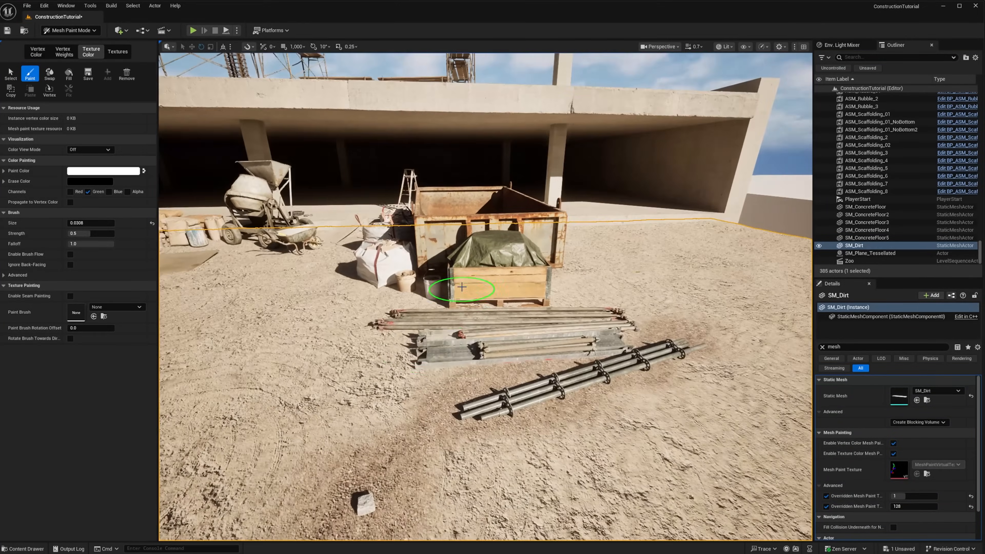
Paint the green channel on the dirt around the material stacks, cement mixer and scaffolding.
mouse_move(462, 287)
right_down()
mouse_move(465, 328)
mouse_move(576, 312)
right_up()
drag(576, 312, 421, 271)
right_drag(421, 271, 420, 290)
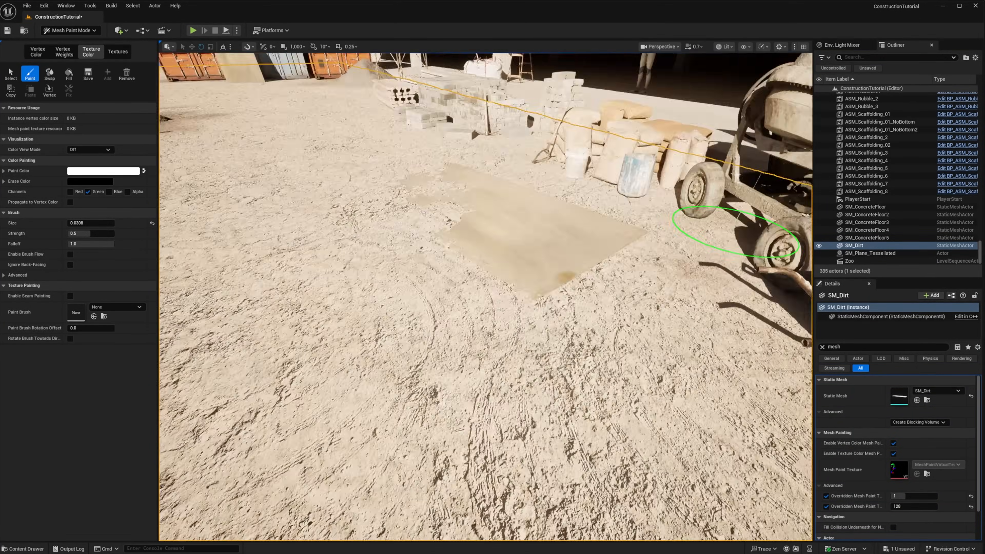
right_drag(748, 220, 588, 307)
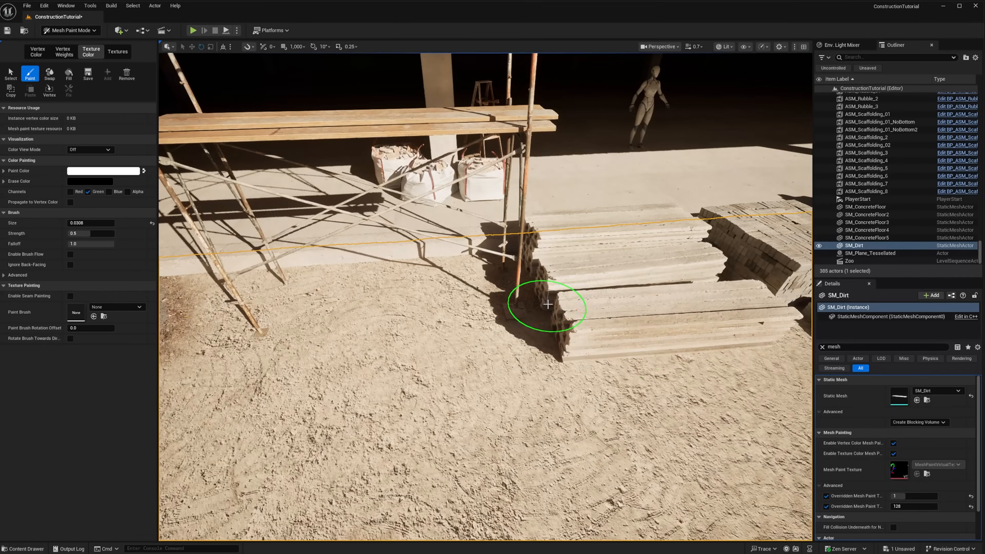
right_drag(528, 308, 591, 300)
drag(592, 301, 505, 272)
right_drag(504, 272, 411, 221)
Paint the blue channel on the dirt around the gravel and rubble pile, and enable the red channel.
click(659, 46)
click(675, 102)
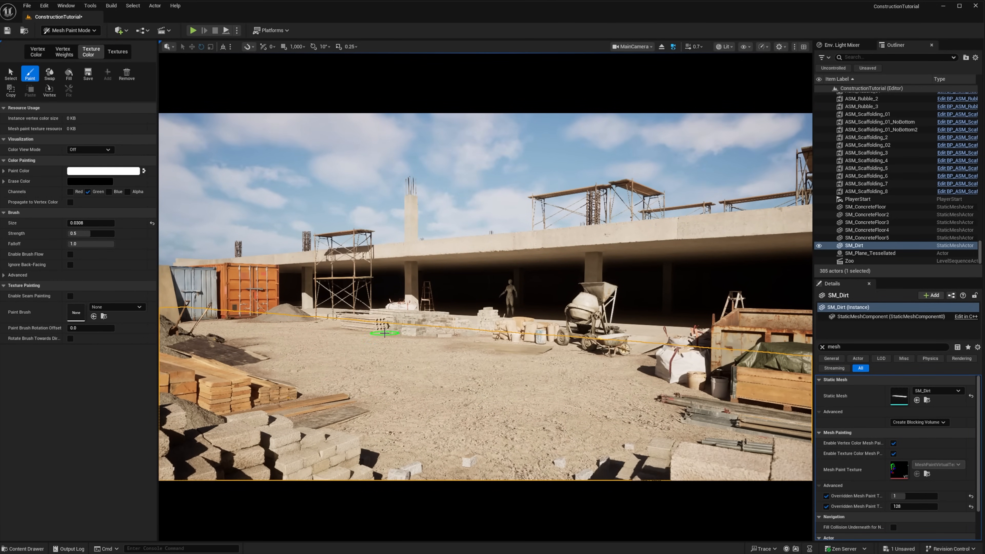
click(109, 191)
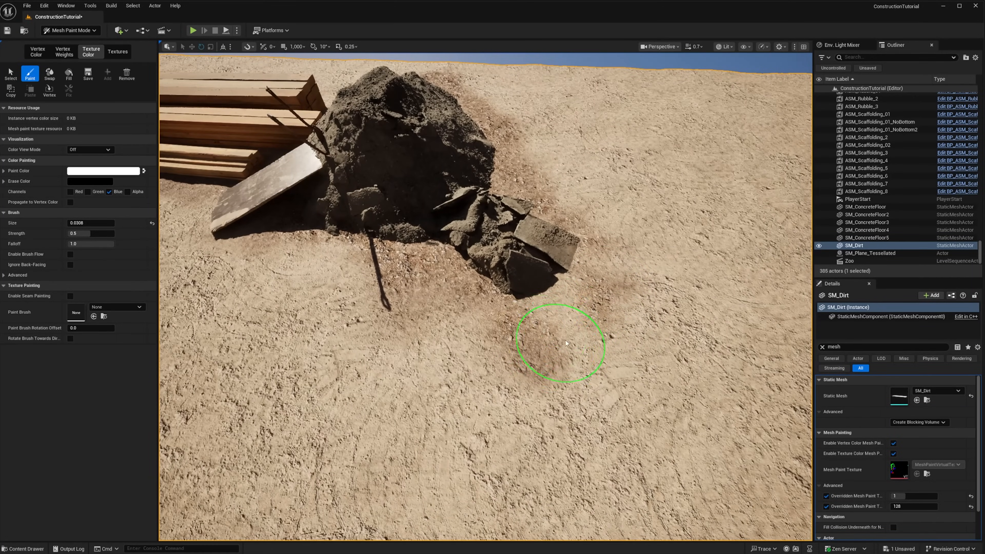
click(71, 192)
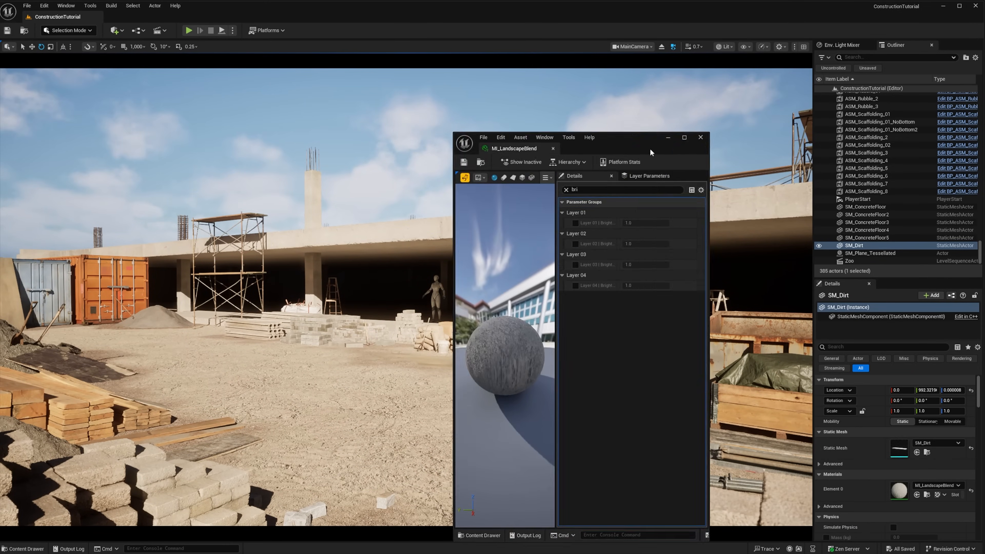
Move the MI_LandscapeBlend window clear of the scene and enable the Brightness overrides for its layers.
drag(651, 152, 901, 116)
click(825, 187)
click(825, 208)
click(826, 229)
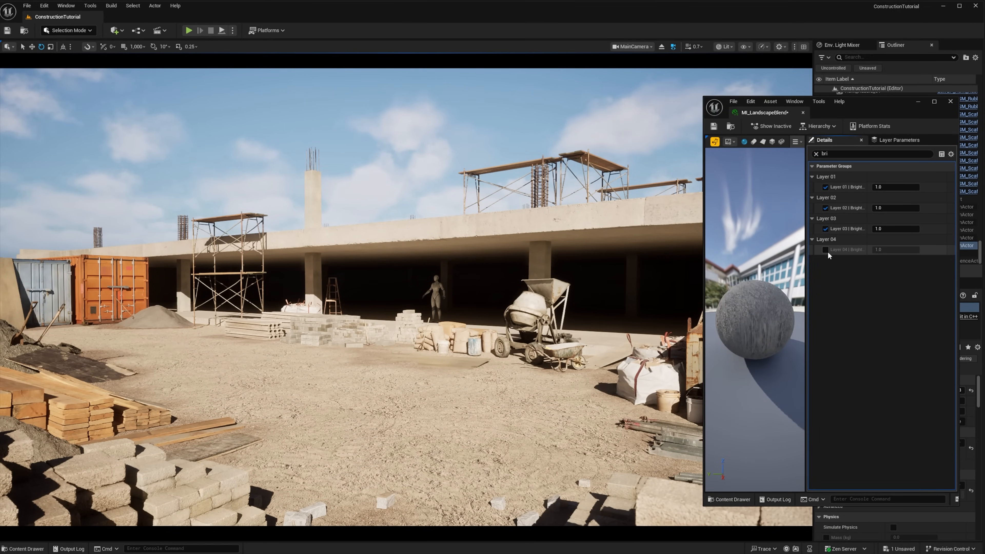
Try a lower Layer 01 brightness, and raise Layer 02 to about 1.43, Layer 03 to 1.34 and Layer 04 to 1.63.
mouse_move(889, 188)
mouse_down()
mouse_move(877, 188)
mouse_move(888, 188)
mouse_up()
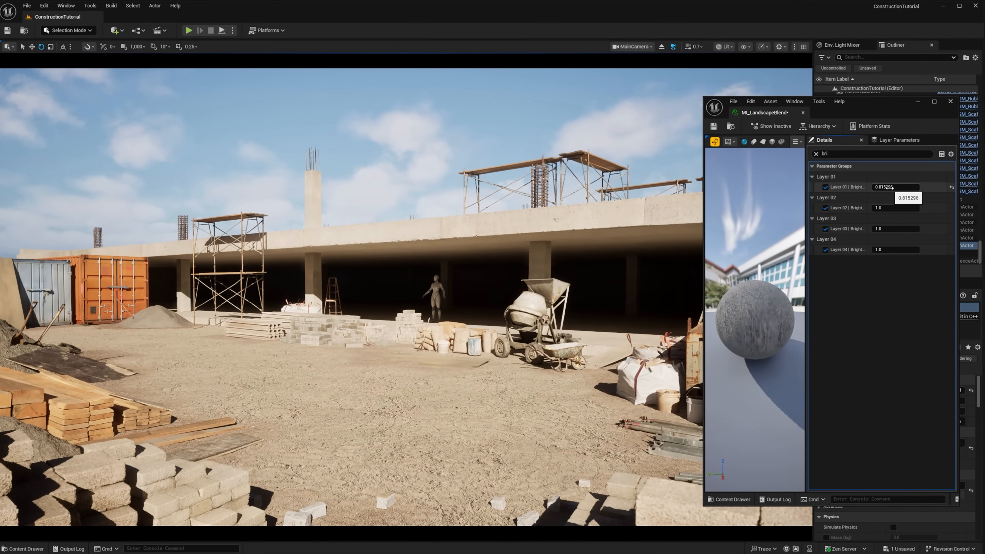
key(ctrl+z)
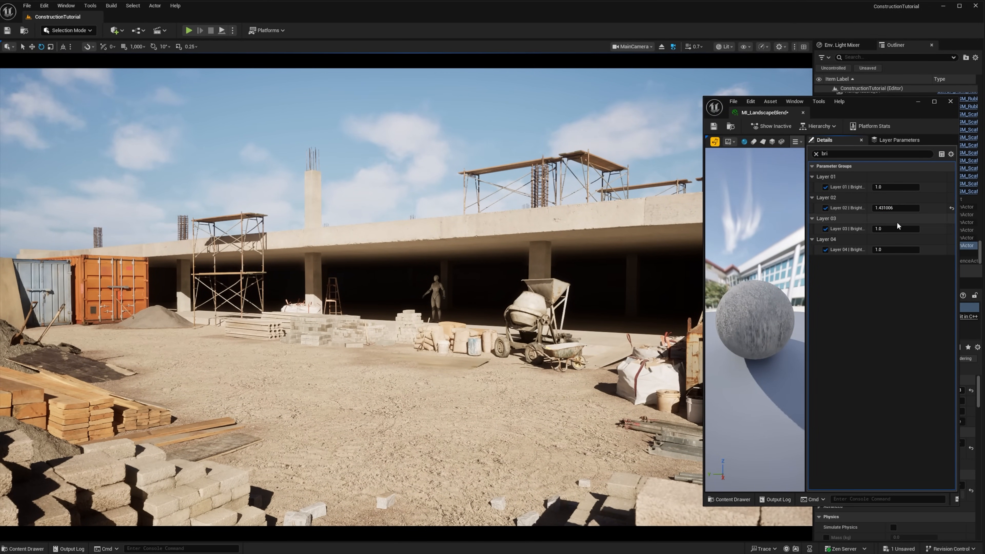
drag(893, 228, 889, 228)
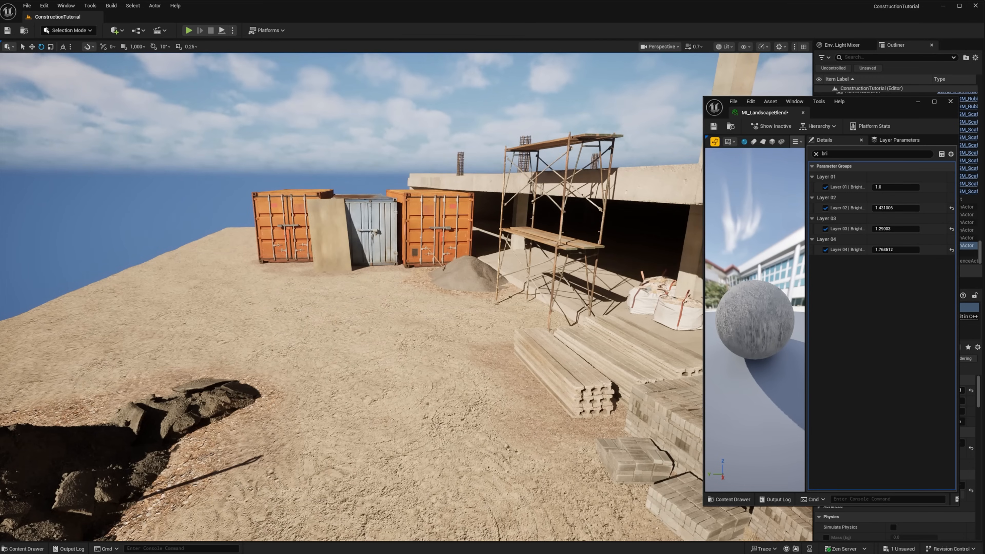
drag(898, 249, 893, 229)
Filter the parameters by contrast and enable the Contrast override for all four layers.
click(817, 154)
text(cont)
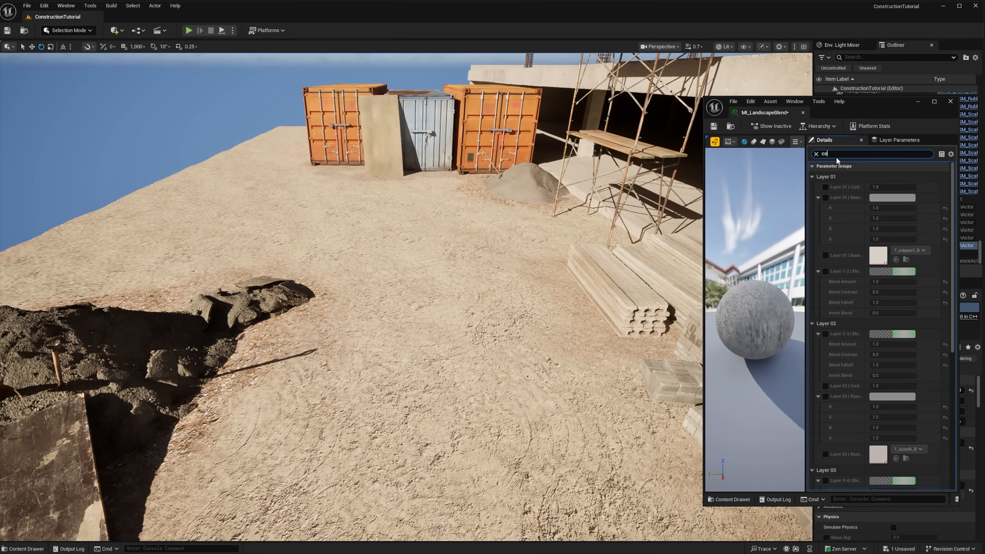
text(rast)
click(825, 187)
click(826, 249)
click(825, 291)
click(826, 312)
Try different contrast values on Layers 02, 03 and 04, and reset them to 1.
drag(896, 250, 888, 249)
drag(891, 289, 883, 289)
right_drag(446, 287, 500, 306)
click(891, 291)
text(1)
drag(892, 312, 888, 312)
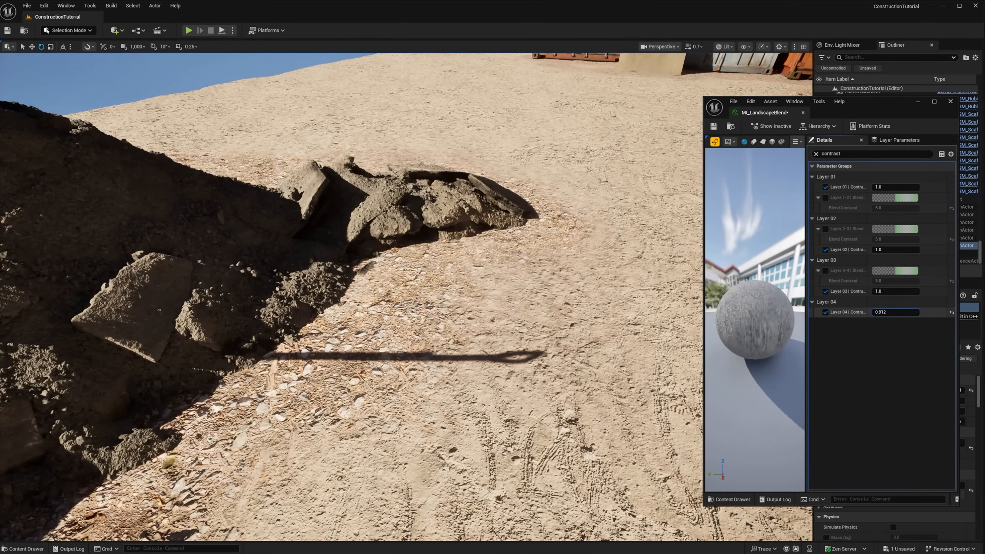
click(900, 312)
text(1)
Set Layer 04's brightness to about 0.82 and check the ground from MainCamera.
drag(858, 154, 711, 167)
text(bright)
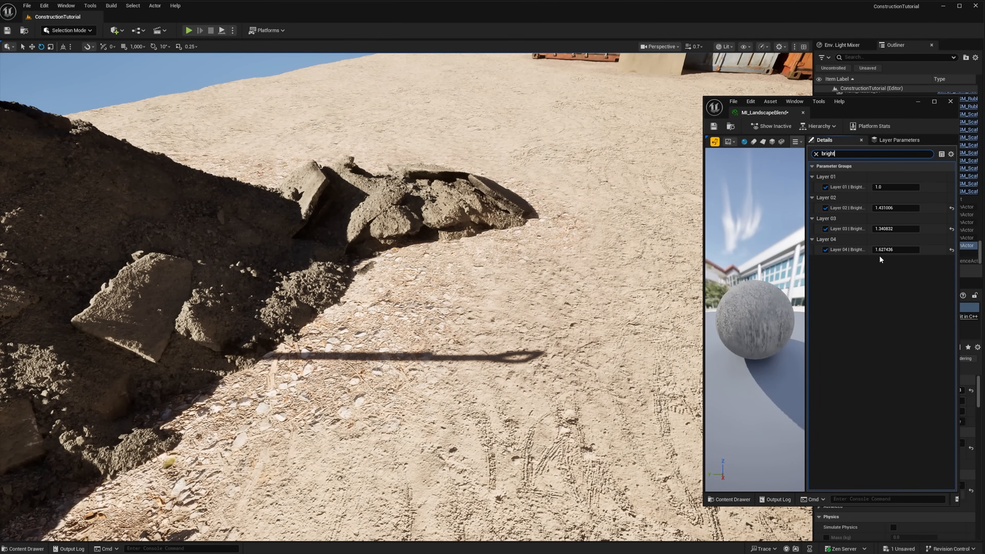
drag(892, 249, 886, 249)
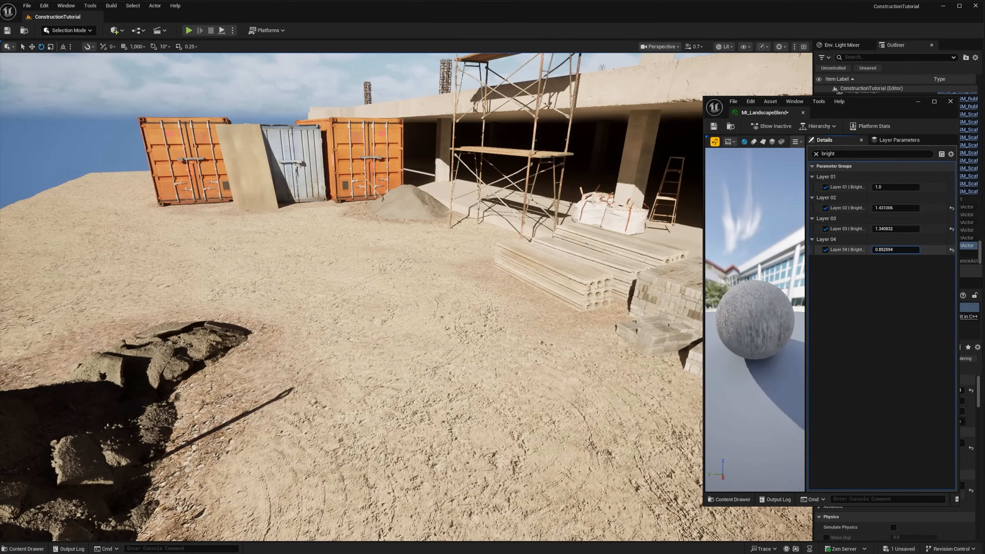
click(660, 47)
click(677, 109)
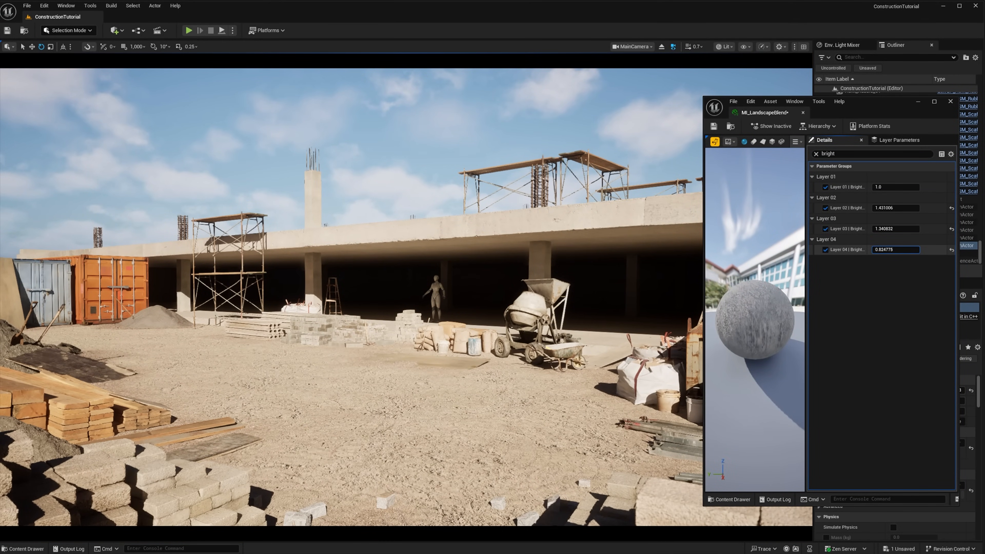
Override Layer 04's saturation with a lower value and enable its BaseColor Tint override.
drag(858, 154, 799, 156)
text(sat)
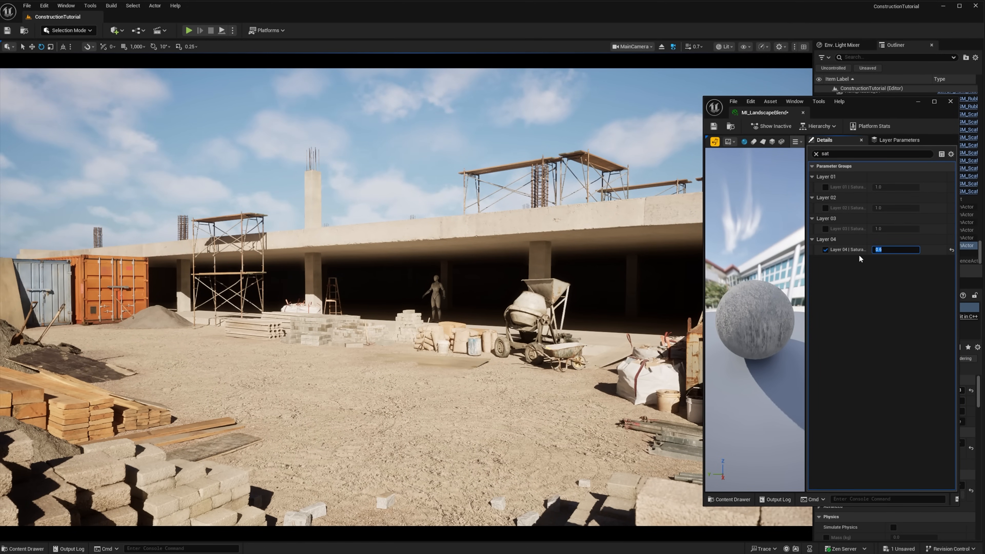
text(tint)
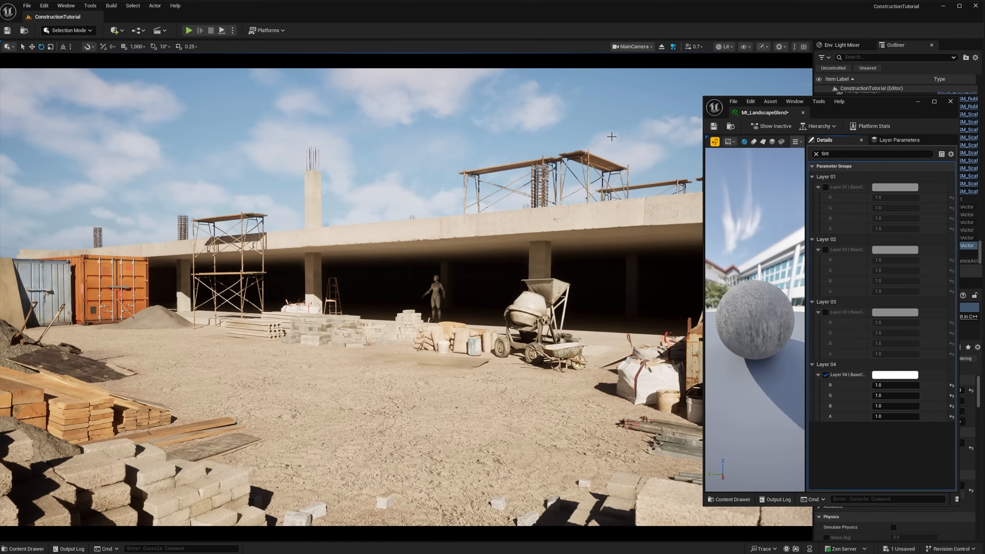
Inspect the gravel pile in an unlit perspective view, and lower Layer 04's brightness to about 0.49 to match it.
click(662, 47)
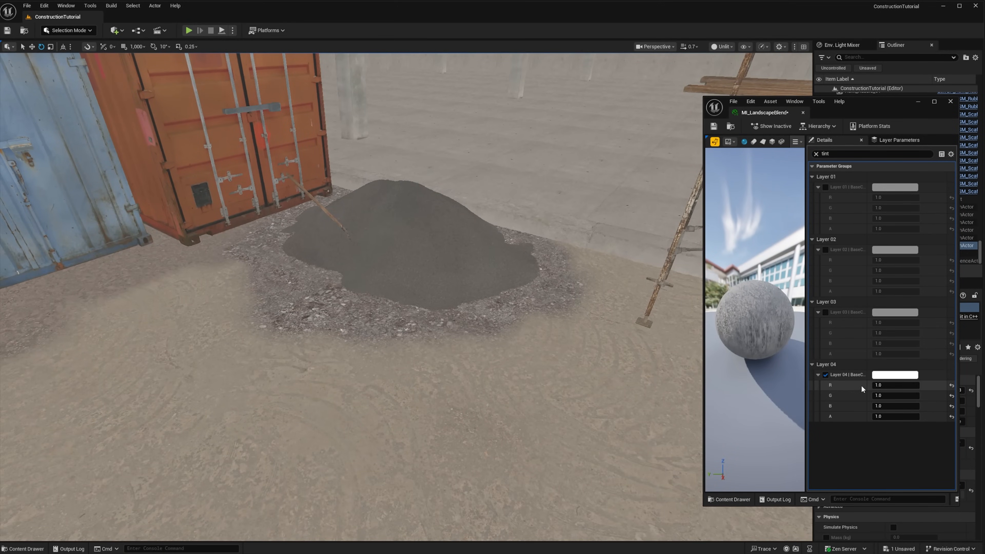
click(895, 375)
click(870, 510)
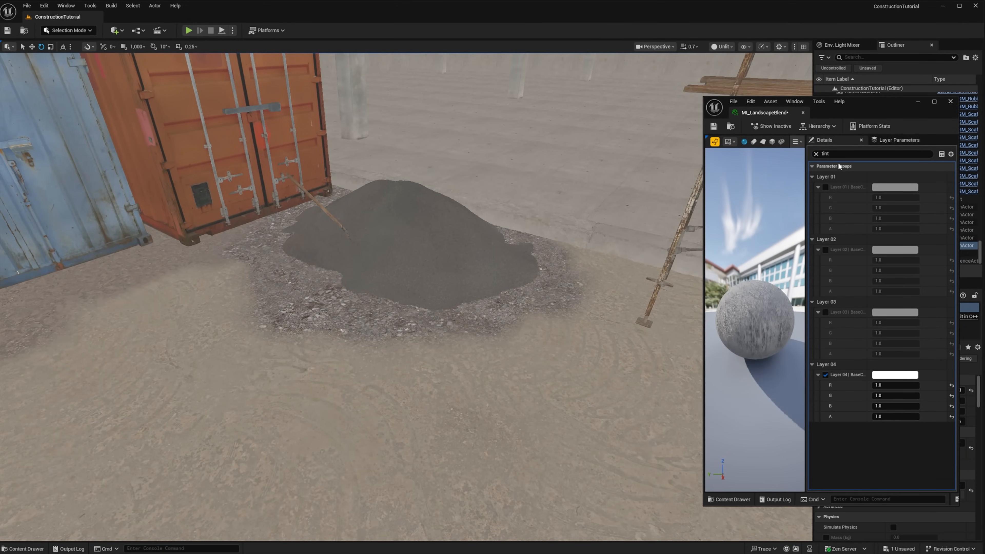
text(brigh)
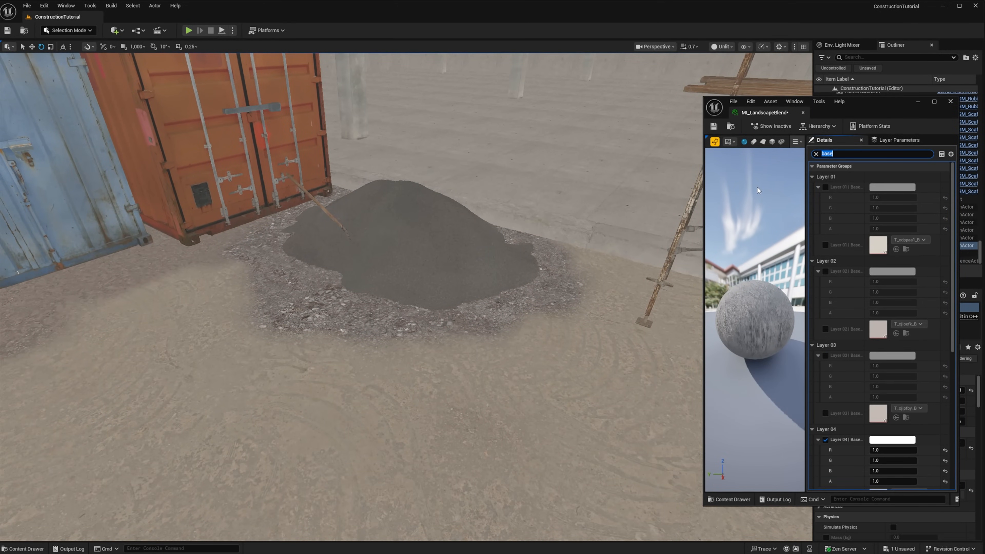
drag(895, 249, 876, 250)
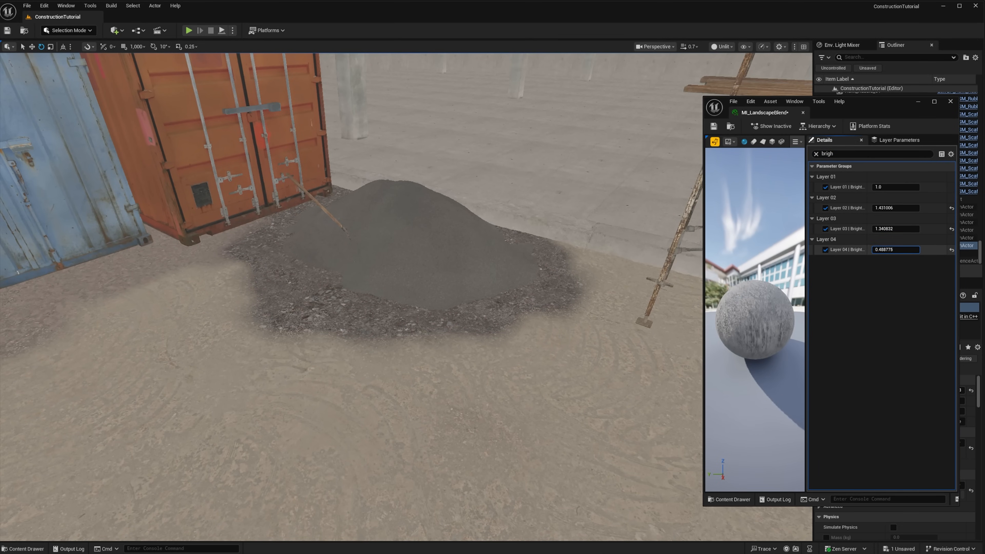
Compare the gravel pile with the painted ground around it in lit and unlit perspective views, and return to MainCamera.
right_drag(645, 247, 646, 182)
key(s)
key(alt+4)
key(alt+3)
right_drag(645, 247, 691, 287)
key(w)
key(s)
right_drag(645, 247, 613, 163)
key(alt+4)
click(661, 47)
click(668, 110)
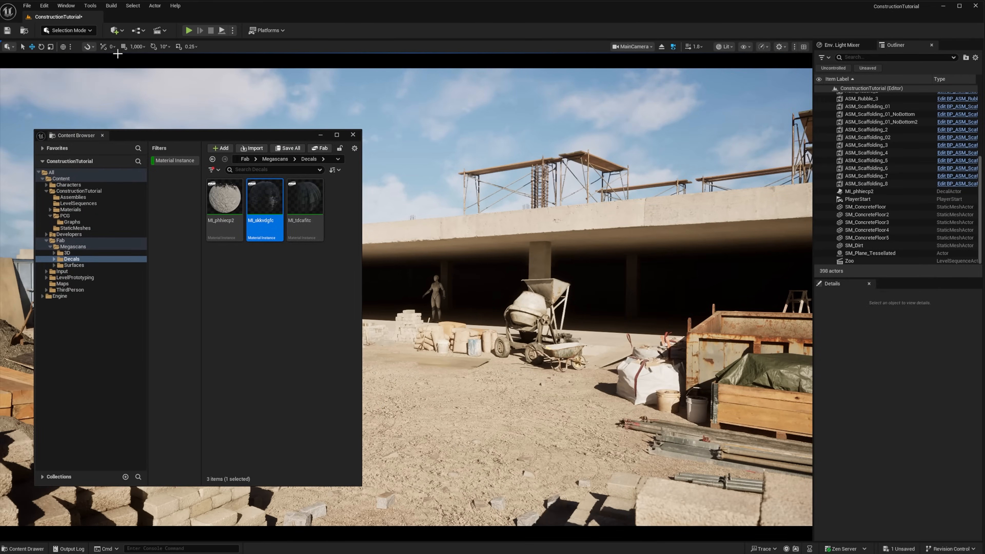
Place an MI_skkvdgfc decal from the Megascans Decals folder on the concrete building's facade, and shift it above the dumpster.
click(72, 259)
drag(265, 196, 572, 225)
key(e)
key(r)
key(w)
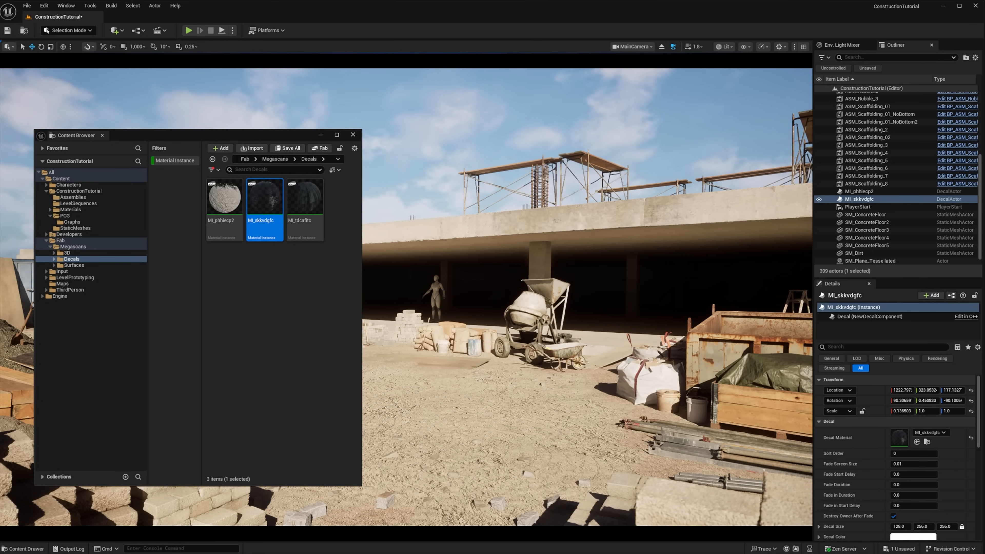
key(w)
drag(578, 252, 579, 241)
drag(613, 263, 774, 272)
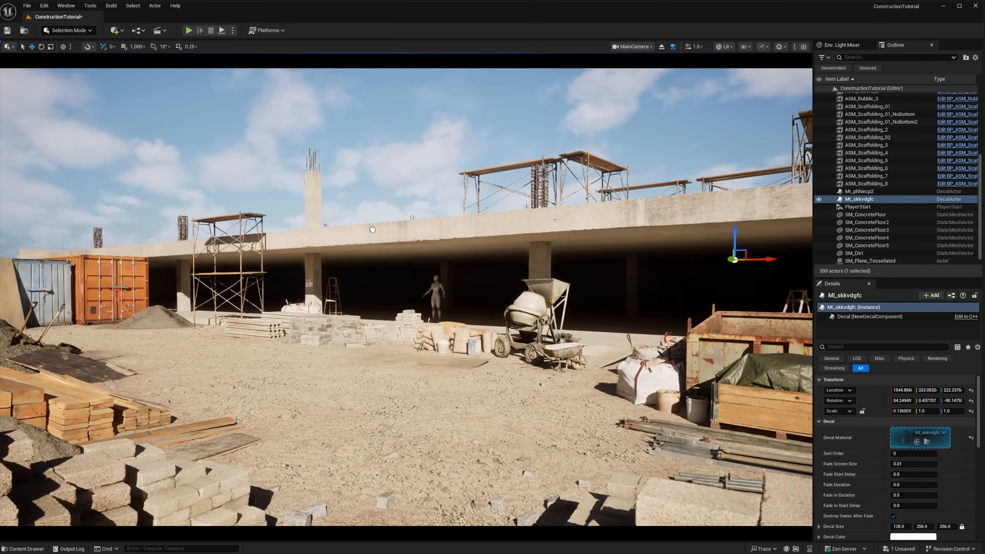
Place an MI_tdcafitc decal on the concrete slab's edge, and adjust its rotation, scale and position.
drag(373, 230, 373, 238)
key(e)
drag(398, 256, 401, 272)
key(w)
key(r)
drag(372, 219, 376, 299)
key(g)
key(w)
key(g)
Move and rotate the MI_tdcafitc decal along the slab's edge, and duplicate it.
drag(364, 291, 463, 290)
key(g)
key(e)
key(w)
key(e)
key(g)
drag(460, 261, 413, 231)
key(w)
key(g)
Move the duplicated MI_tdcafitc decal along the slab toward the scaffolding beside the containers, and check it without overlays.
key(ctrl+z)
key(g)
key(g)
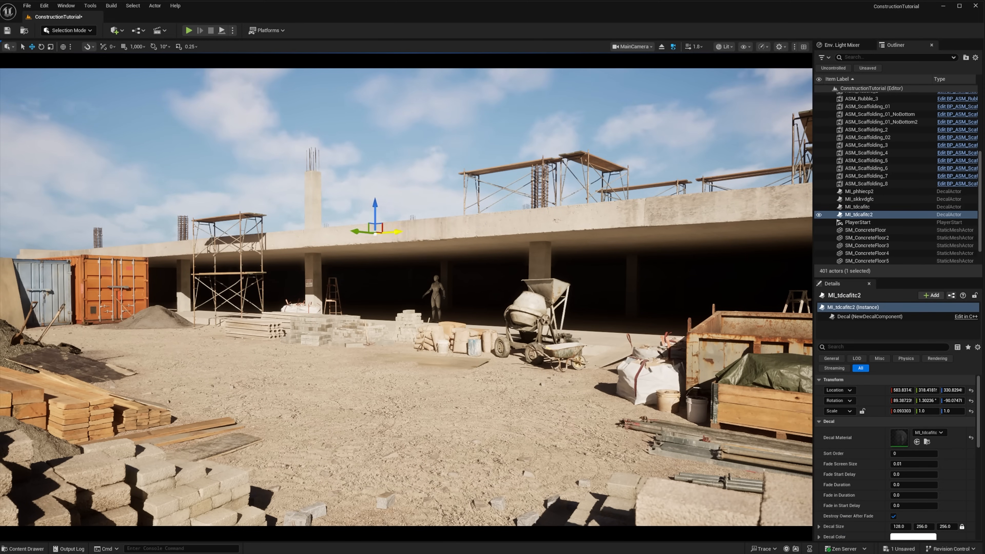
drag(313, 238, 244, 242)
key(w)
key(g)
Duplicate the MI_skkvdgfc decal from above the dumpster to the far end of the facade near the containers, and adjust its height.
click(735, 261)
alt+drag(756, 263, 151, 280)
key(g)
key(g)
key(e)
drag(83, 259, 88, 256)
key(ctrl+z)
key(w)
drag(107, 249, 108, 257)
key(g)
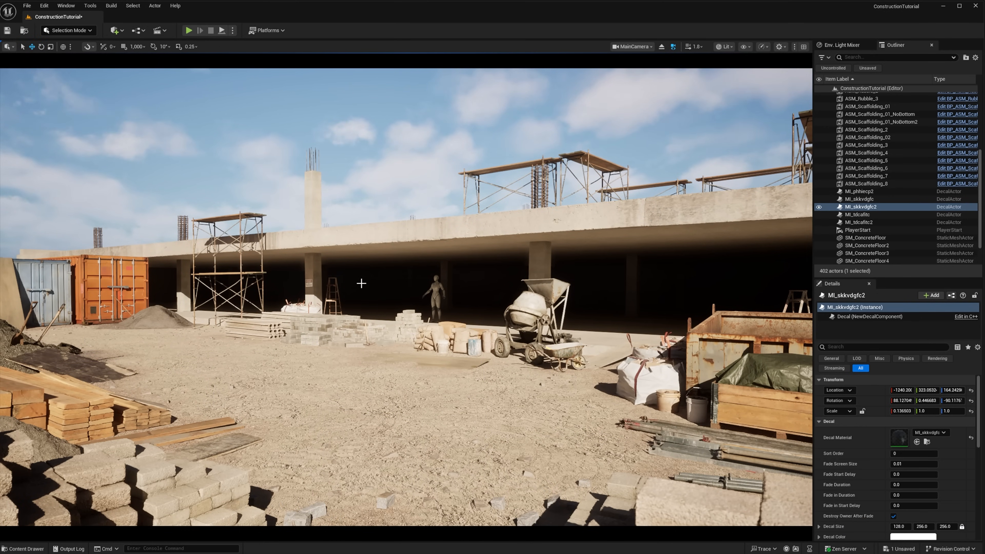
Add another MI_phhiecp2 decal on the dirt beside the foreground bricks, and try a different scale for it.
drag(106, 51, 243, 451)
key(g)
key(r)
drag(243, 451, 301, 471)
key(ctrl+z)
key(g)
key(w)
key(g)
key(g)
Rotate and move the MI_phhiecp2 ground decal toward the timber planks behind the foreground bricks.
key(e)
key(w)
key(g)
drag(299, 447, 195, 437)
key(g)
key(e)
key(w)
key(ctrl+grave)
drag(226, 473, 172, 462)
Position and rotate another MI_phhiecp2 decal over the foreground brick pile, and save the level.
click(278, 429)
key(e)
drag(277, 450, 108, 470)
key(w)
key(e)
key(w)
drag(128, 482, 138, 499)
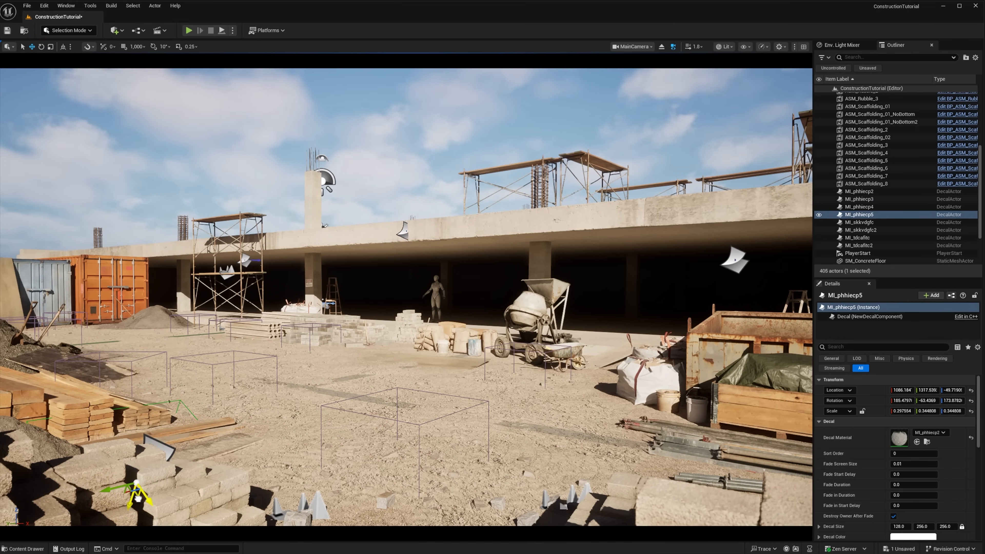
key(ctrl+s)
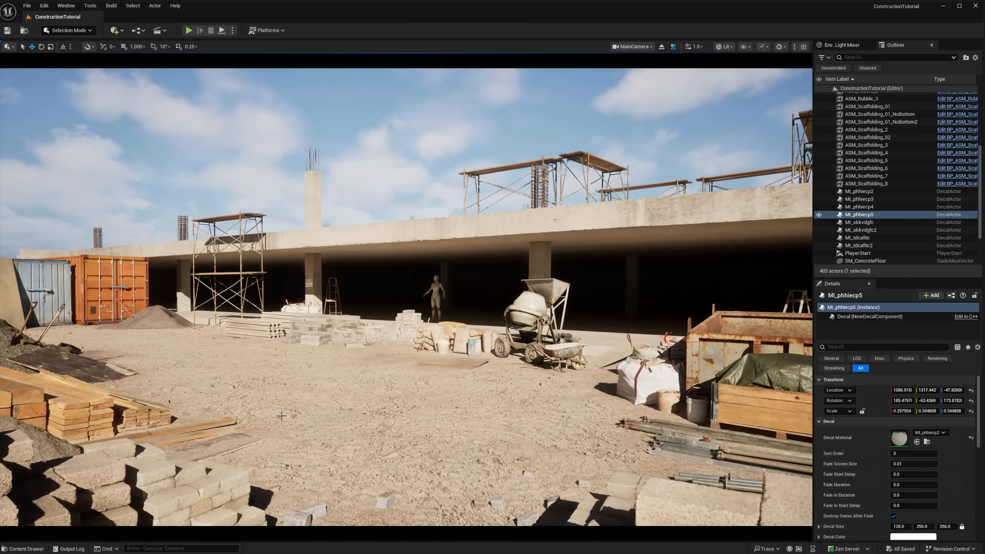
Duplicate the foreground MI_phhiecp2 decal onto the dirt near the cement bags, and adjust its size, position and rotation in perspective view.
click(165, 449)
alt+drag(152, 465, 416, 363)
click(662, 47)
key(w)
right_drag(465, 248, 458, 310)
drag(442, 287, 354, 245)
key(r)
key(w)
drag(355, 256, 180, 212)
key(e)
Duplicate the decal near the cement bags again, and move the copy onto the open dirt in front of them.
alt+drag(192, 195, 438, 217)
key(w)
drag(402, 207, 385, 247)
drag(402, 280, 315, 310)
key(ctrl+grave)
drag(301, 349, 314, 342)
right_drag(349, 311, 331, 249)
Resize the MI_phhiecp2 ground decals, and place another copy on the dirt beside the timber stacks.
click(331, 246)
key(r)
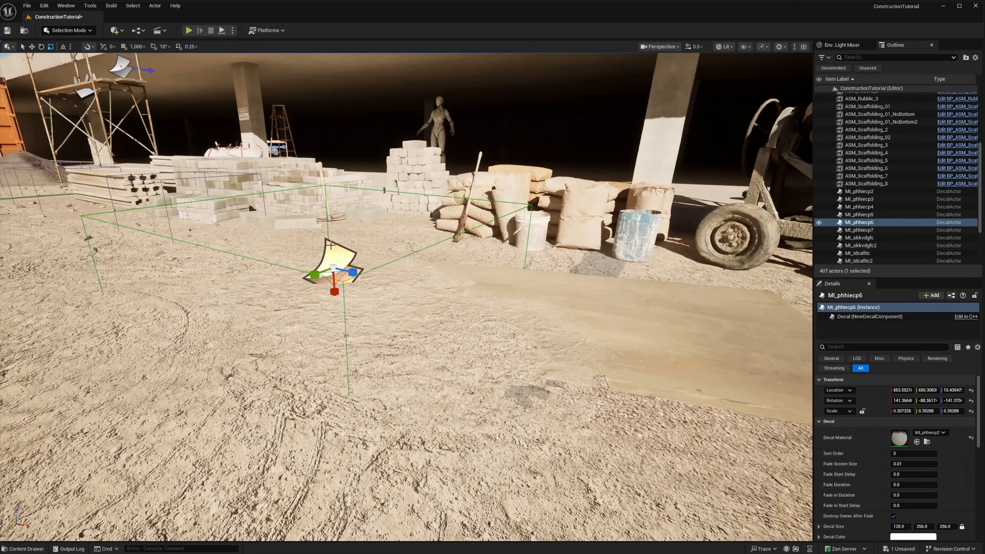
click(461, 324)
right_drag(462, 324, 472, 349)
click(475, 330)
key(r)
drag(409, 405, 411, 385)
key(w)
drag(415, 359, 412, 277)
Position and rotate the MI_phhiecp9 decal on the dirt by the timber and plywood sheet, and check it from MainCamera.
right_drag(412, 295, 406, 330)
key(r)
drag(405, 264, 445, 249)
key(ctrl+z)
key(w)
key(w)
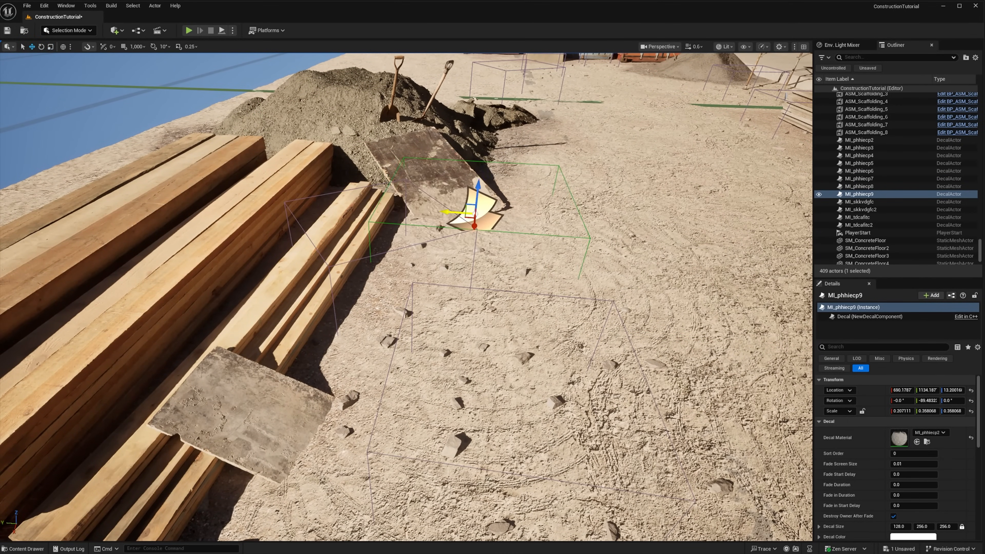
key(e)
mouse_move(450, 212)
mouse_down()
mouse_move(485, 228)
mouse_move(442, 218)
mouse_up()
key(w)
key(g)
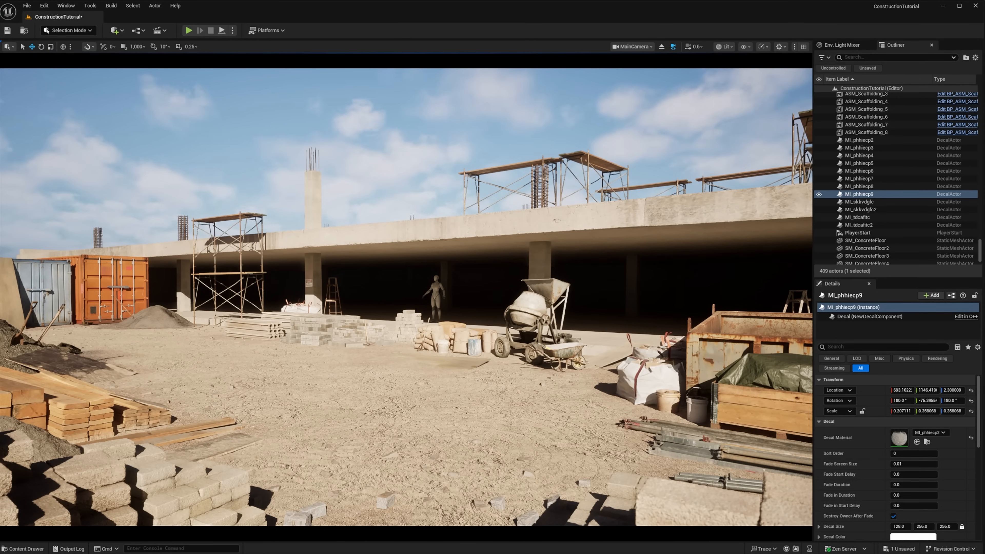
Duplicate the MI_phhiecp9 decal beside the timber, rotate and reposition the copy, and check the ground without overlays.
key(g)
key(e)
key(g)
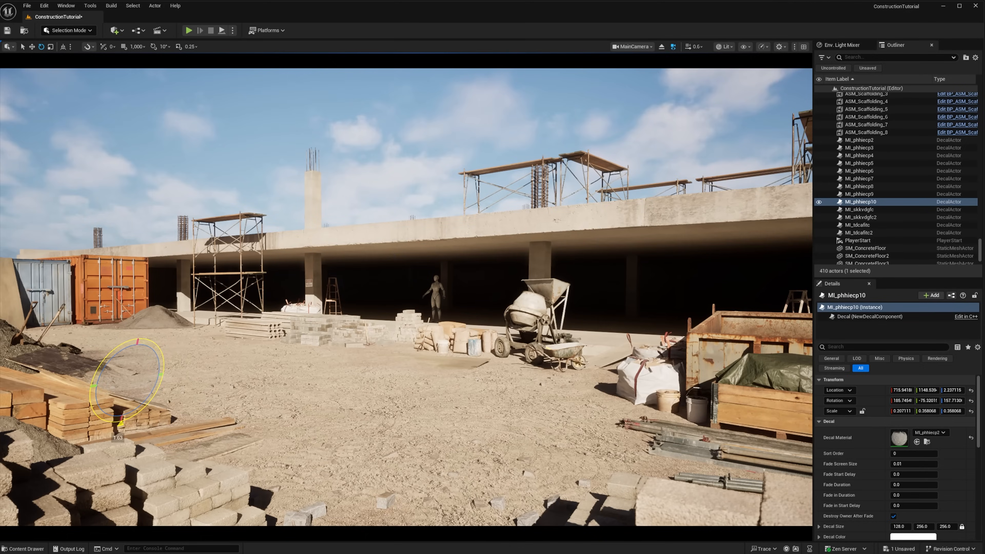
drag(153, 388, 171, 393)
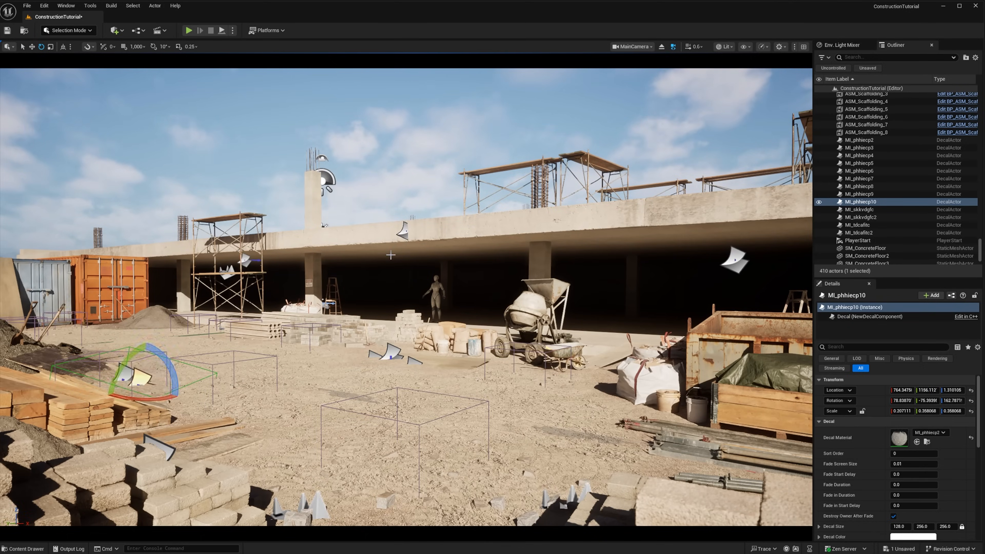
key(g)
key(g)
key(g)
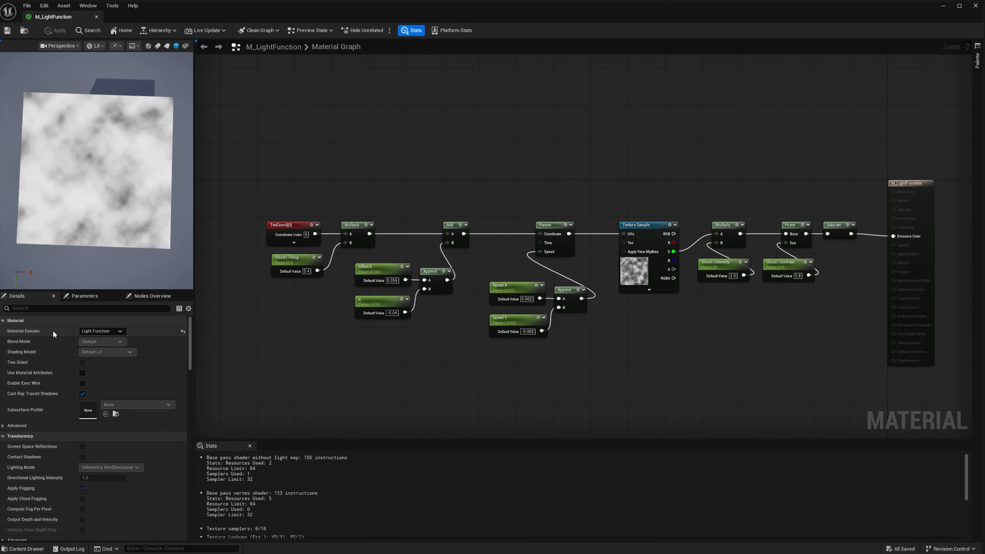
Review the M_LightFunction graph, and assign that material as the DirectionalLight's light function material.
right_drag(287, 324, 280, 337)
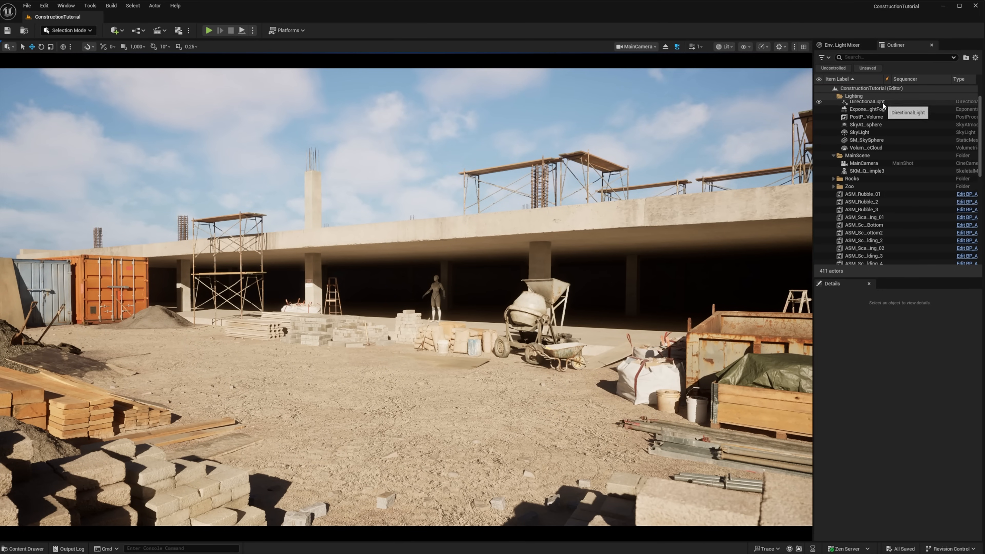
click(867, 102)
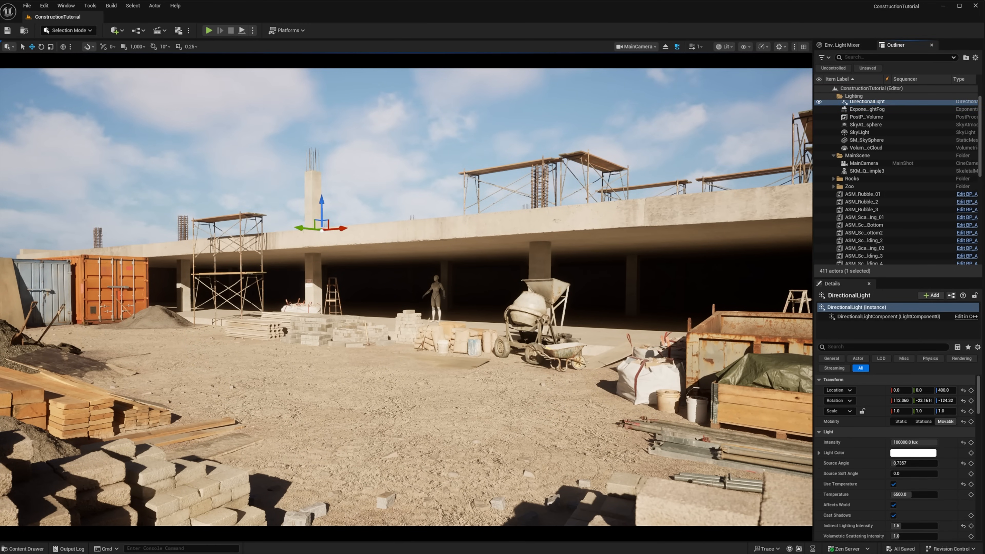
scroll(896, 175, up, 1)
scroll(897, 481, down, 10)
scroll(888, 480, down, 10)
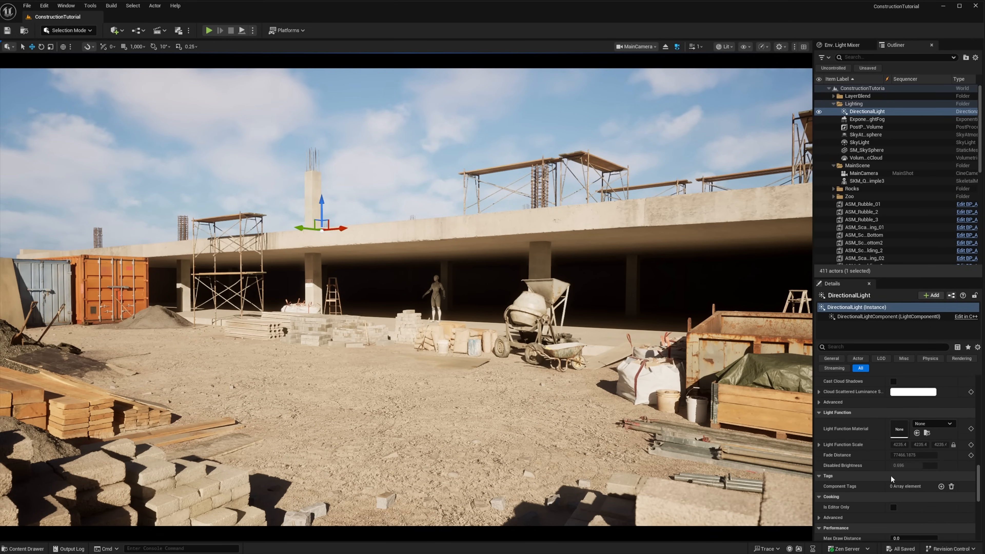
click(917, 433)
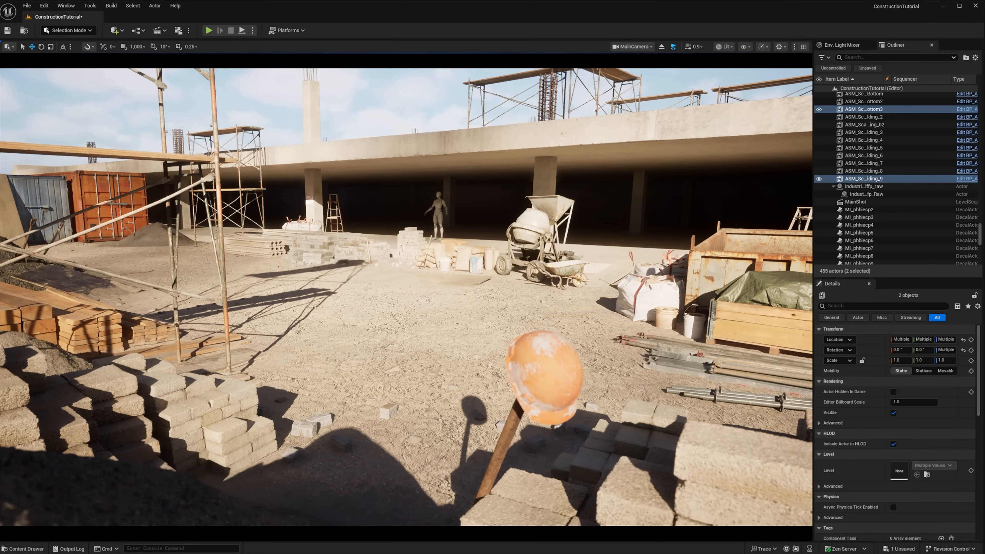
Duplicate the two selected foreground scaffolding pieces in front of the dumpster, and shift the copies toward the middle of the shot.
key(ctrl+z)
key(w)
ctrl+drag(482, 224, 578, 225)
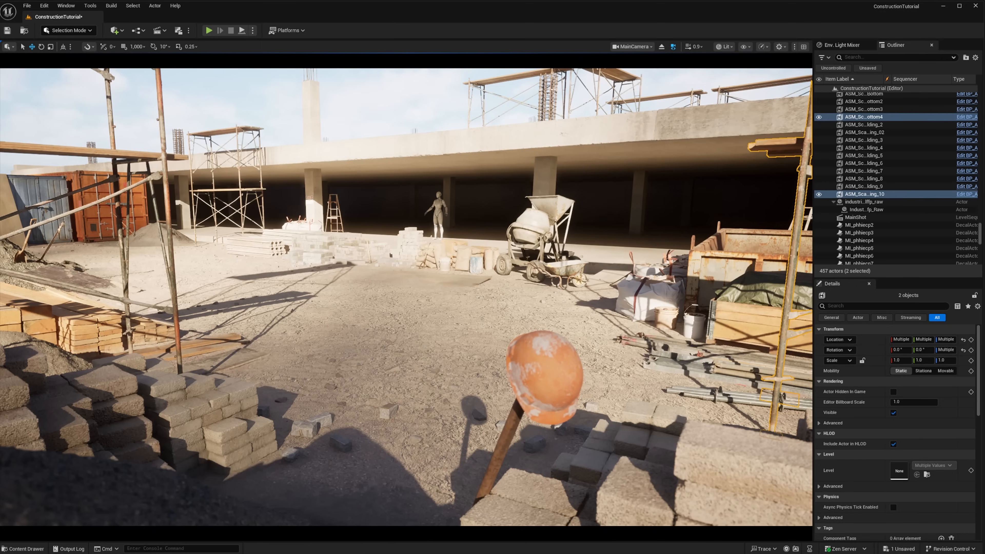
ctrl+drag(278, 225, 238, 225)
key(g)
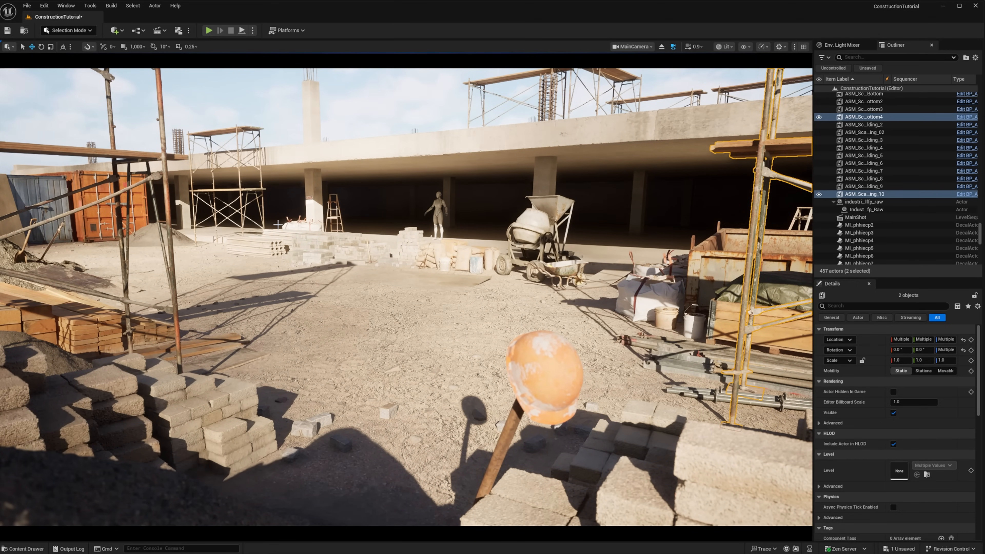